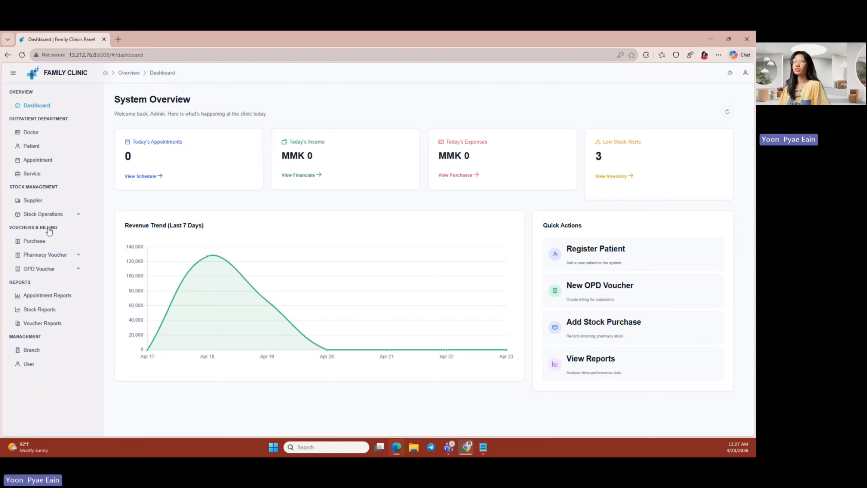
- Create a new doctor record with the doctor's name, specialty Consultant and degree M.B.B.A(YGN)
left_click(67, 134)
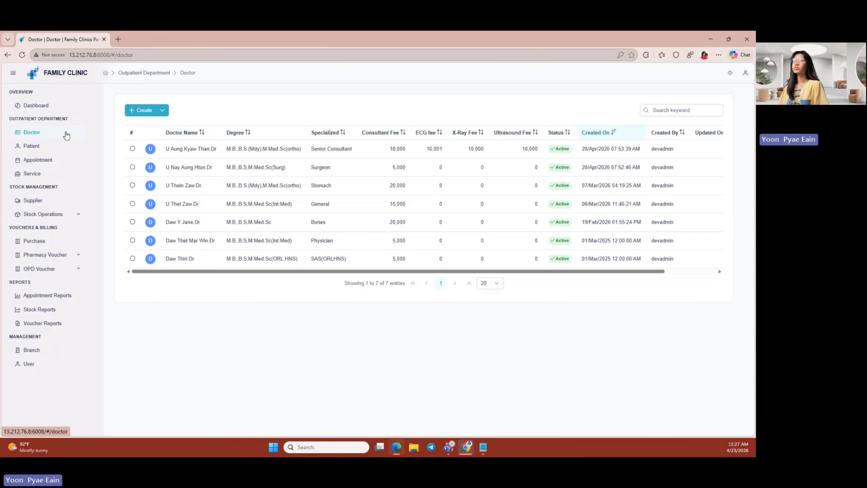
left_click(144, 113)
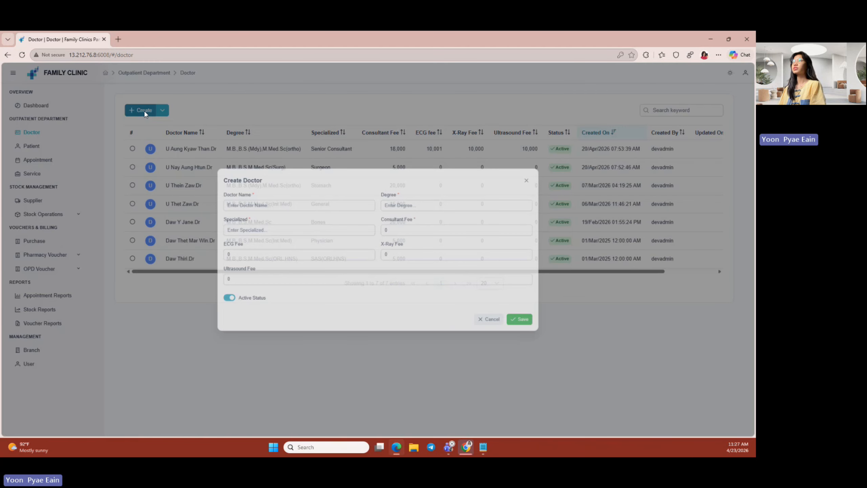
left_click(244, 200)
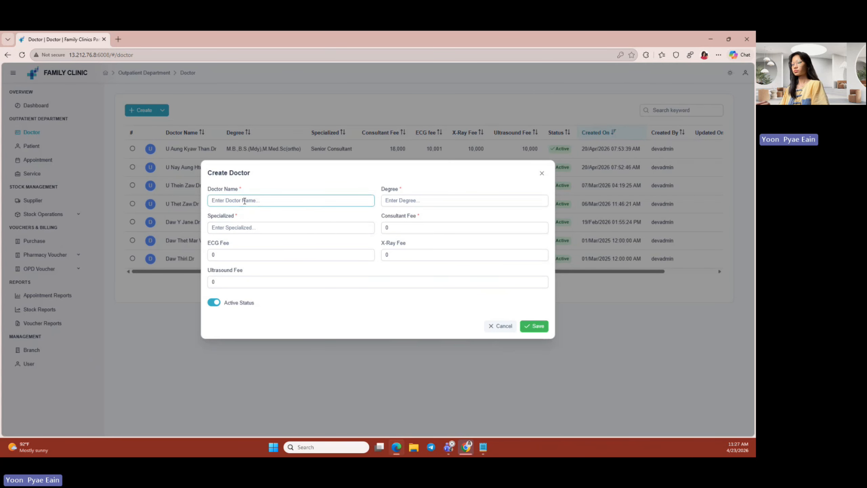
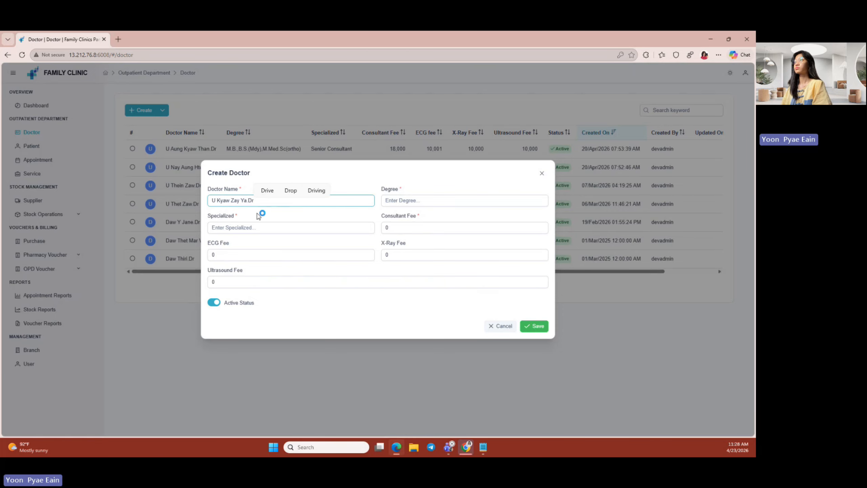
left_click(262, 232)
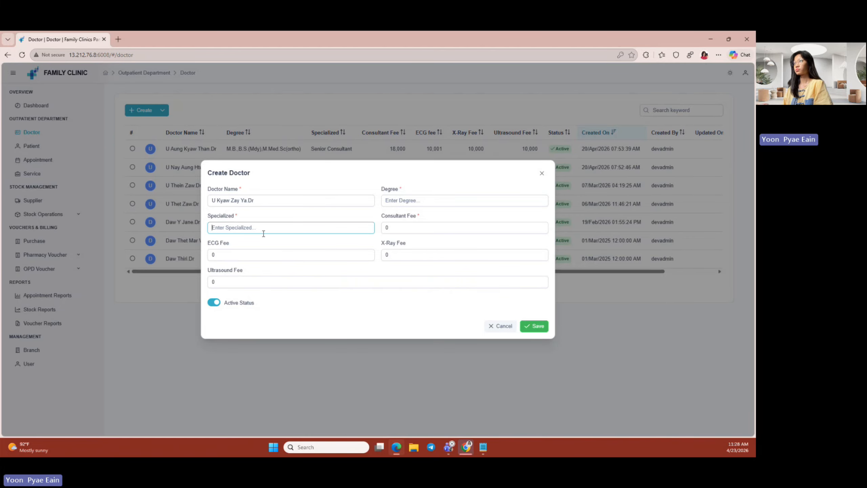
type("Consula")
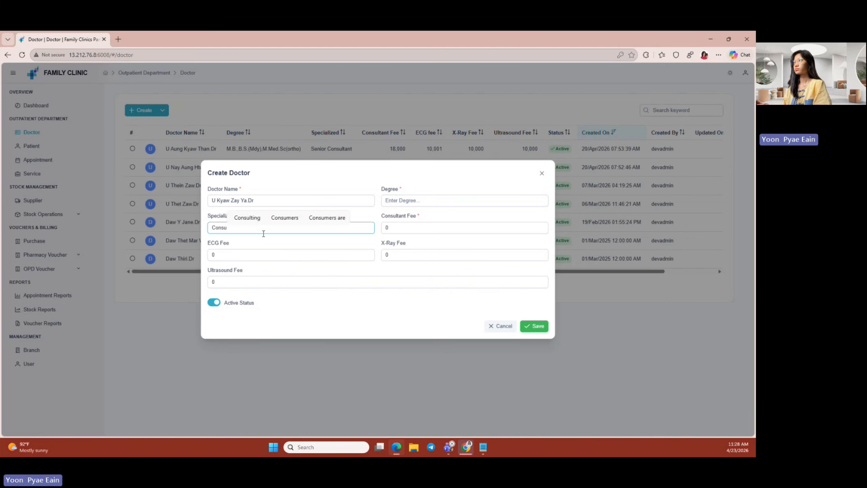
key("BackSpace")
key("BackSpace")
key("BackSpace")
key("BackSpace")
key("BackSpace")
key("BackSpace")
key("BackSpace")
type("Consultant")
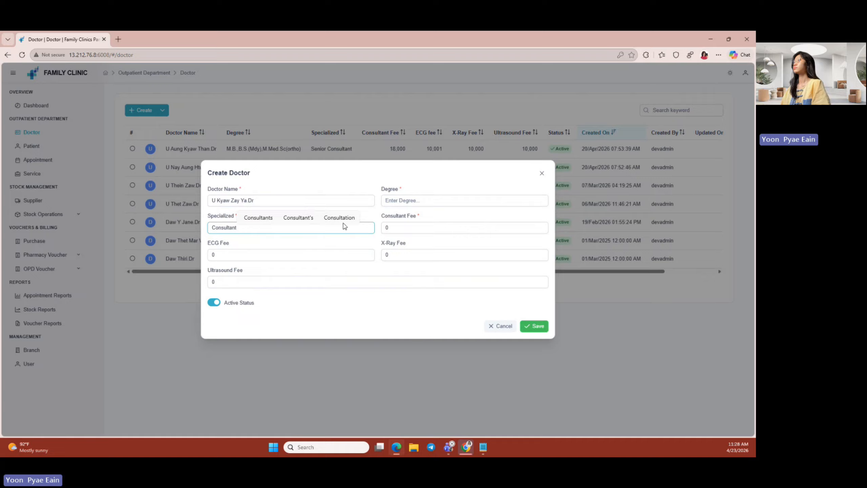
left_click(458, 201)
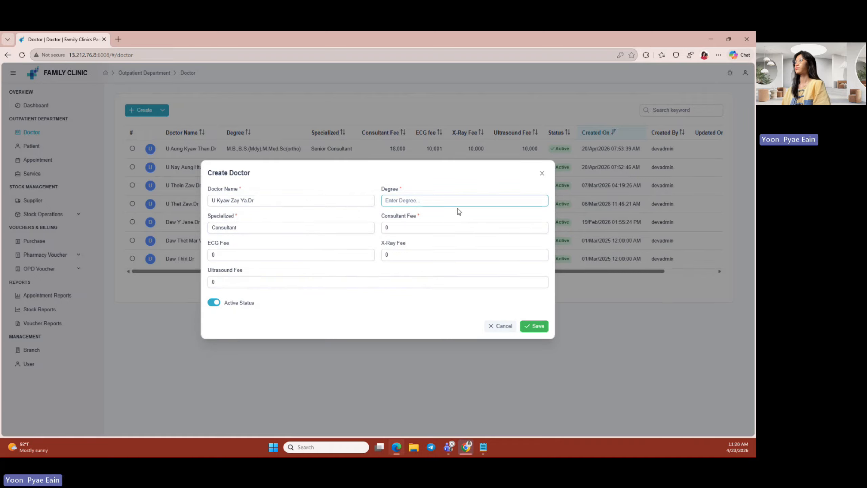
type("M")
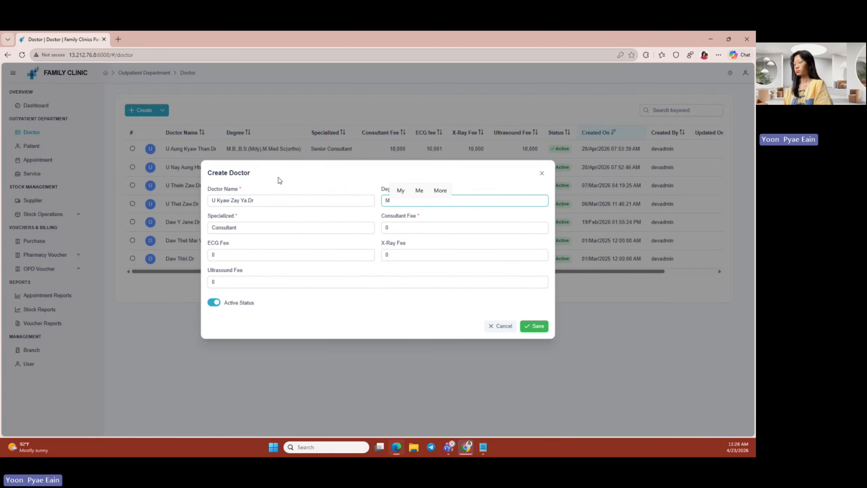
type(".B.B")
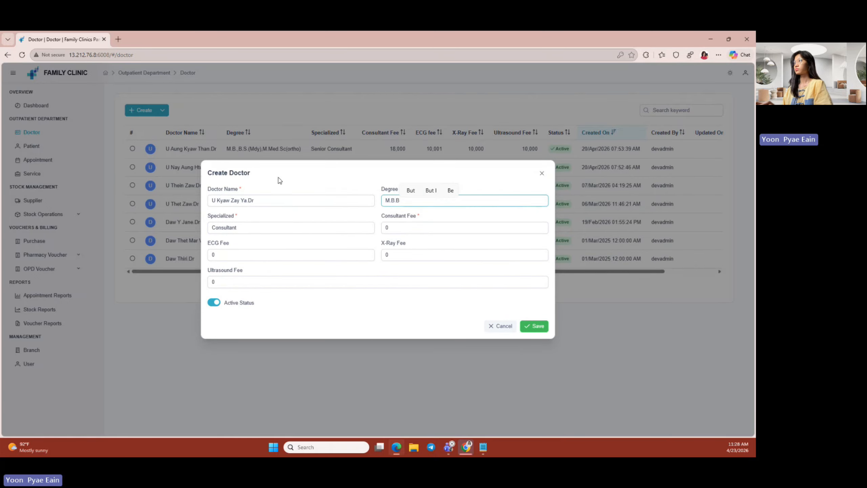
type(".A(")
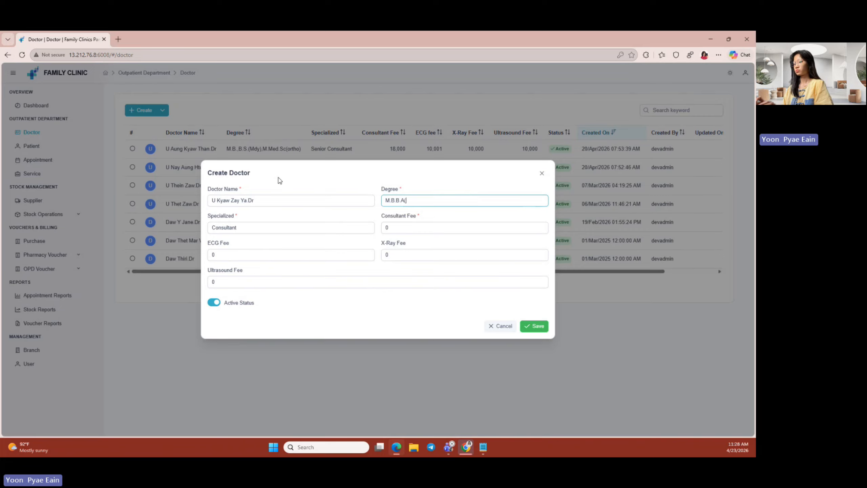
type("YGN)")
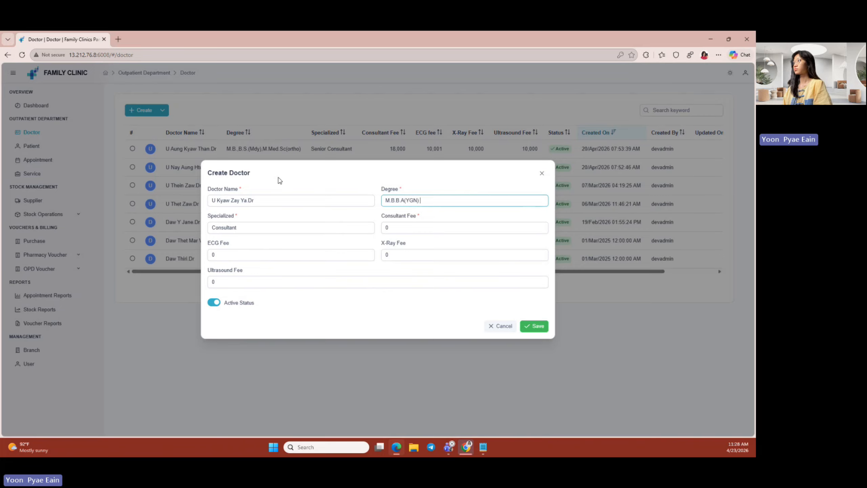
- Set the consultant, ECG, X-ray and ultrasound fees to 25000 and save the doctor
left_click(387, 228)
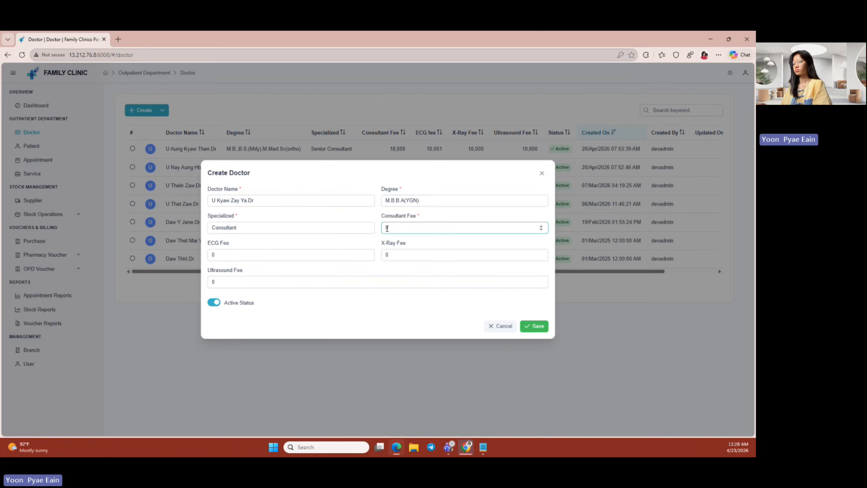
type("550")
left_click(212, 256)
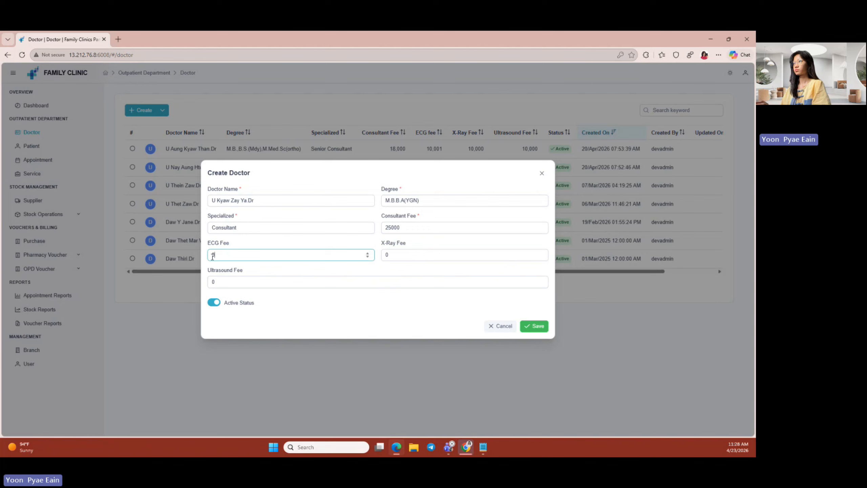
type("250")
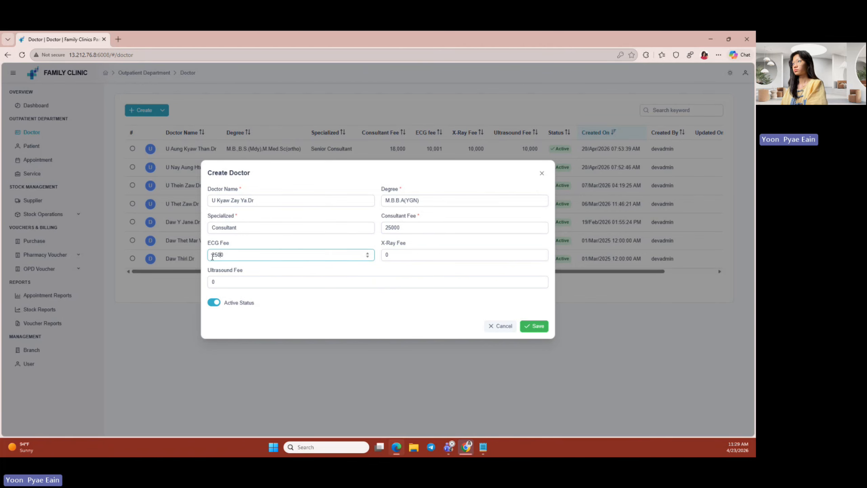
type("0")
left_click_drag(227, 255, 185, 251)
key("ctrl+c")
left_click_drag(391, 254, 351, 250)
key("ctrl+v")
left_click_drag(219, 282, 173, 282)
key("ctrl+v")
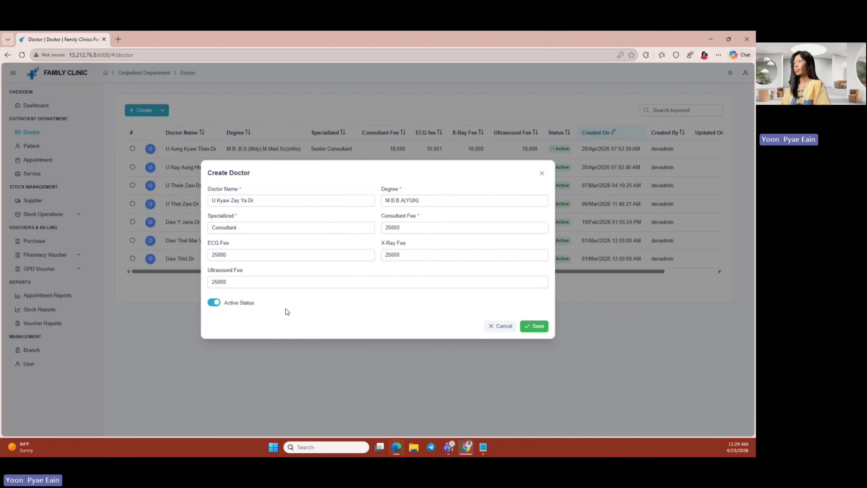
left_click(538, 329)
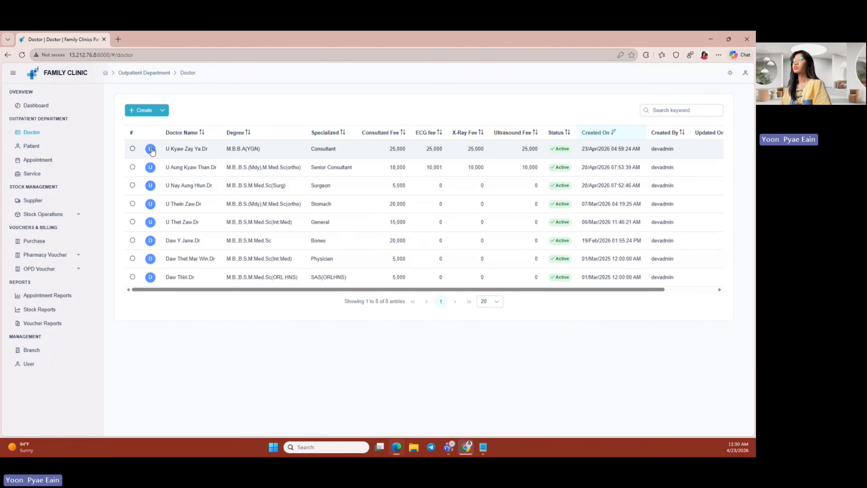
- Start a new Thursday schedule on the new doctor's details page
left_click(151, 149)
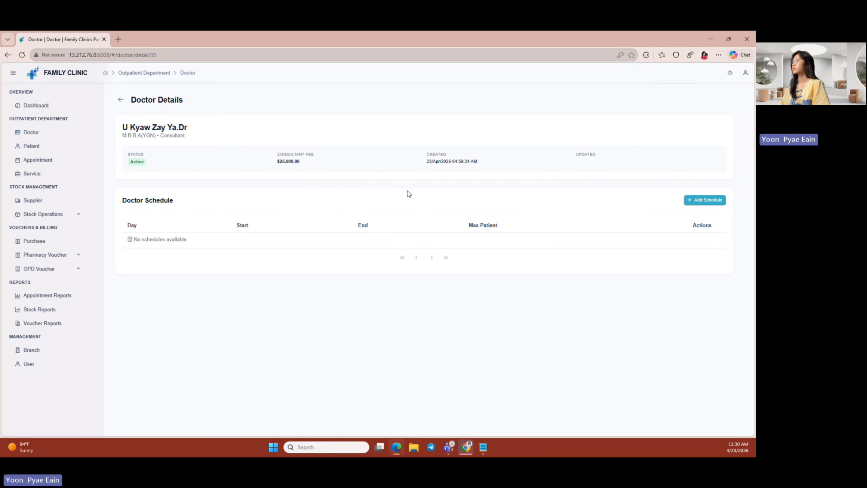
left_click(700, 202)
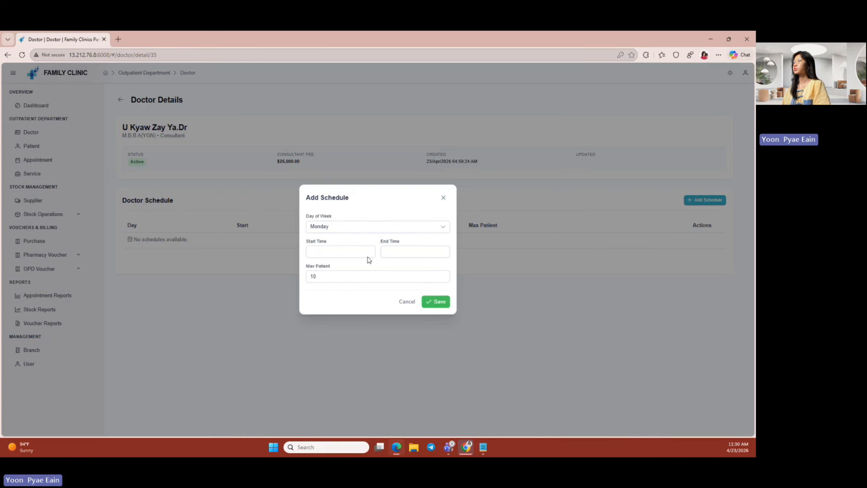
left_click(341, 228)
left_click(328, 281)
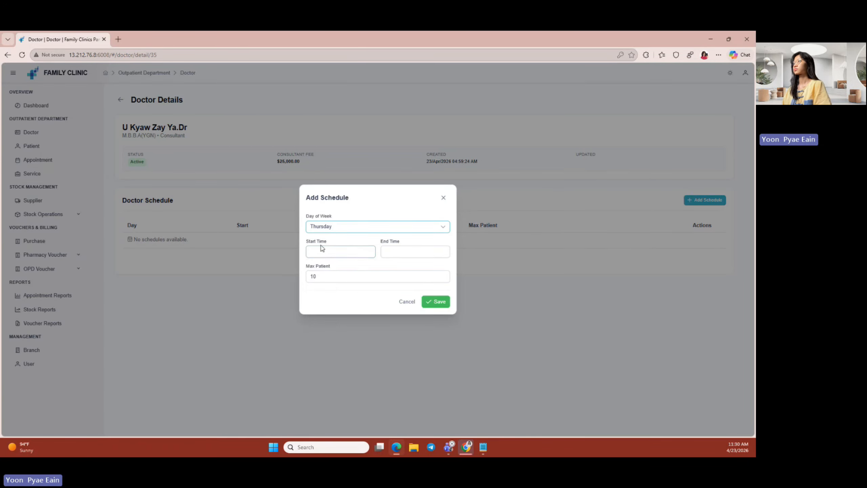
- Set the Thursday schedule to run from 9:00 AM to 12:30 PM and save it
left_click(321, 253)
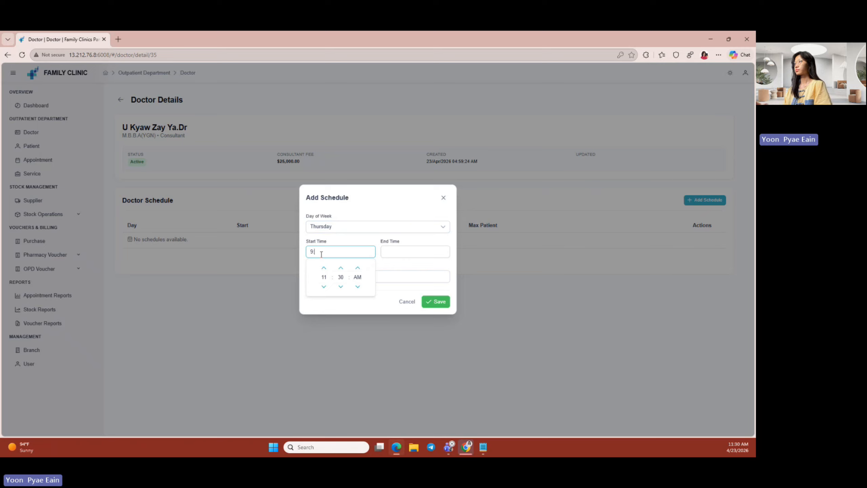
type("9:00 A")
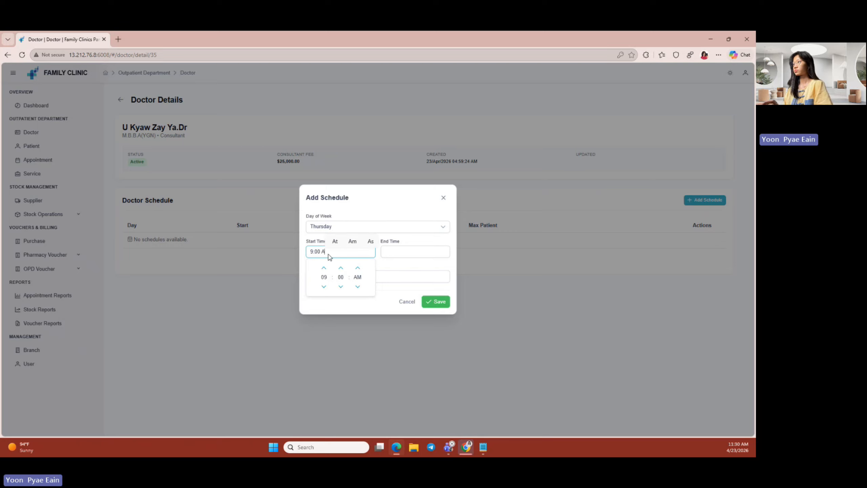
left_click(411, 254)
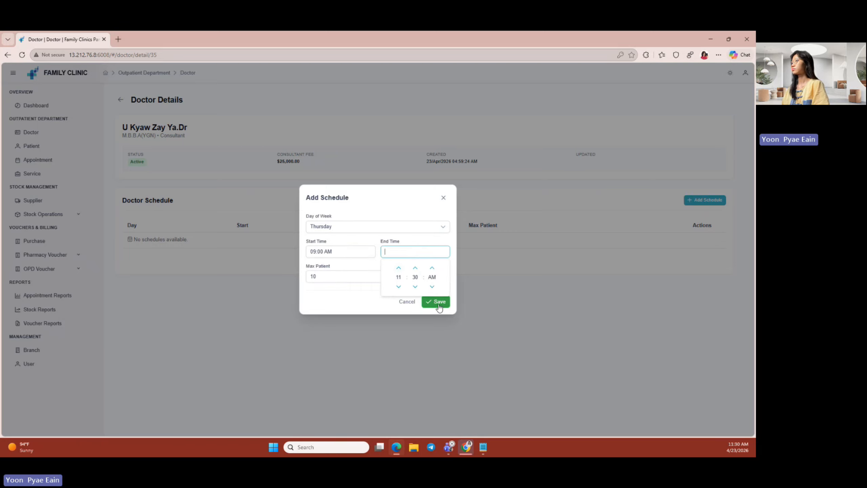
left_click(414, 289)
left_click(415, 269)
left_click(414, 287)
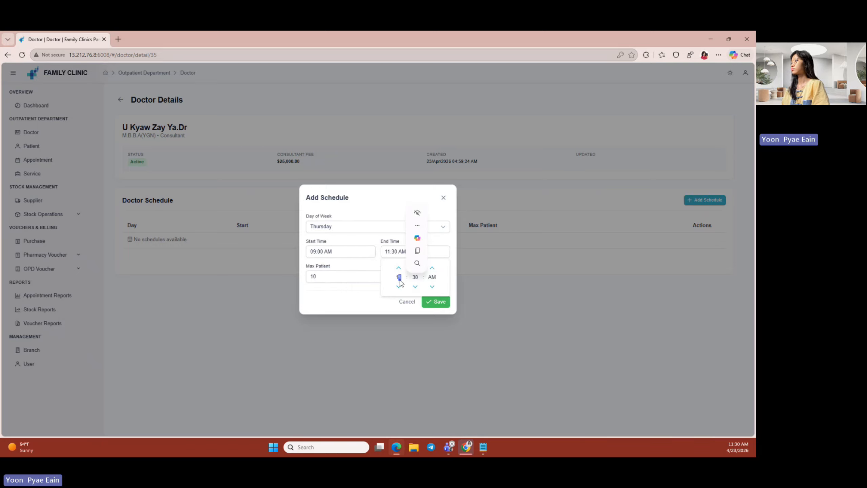
left_click(398, 268)
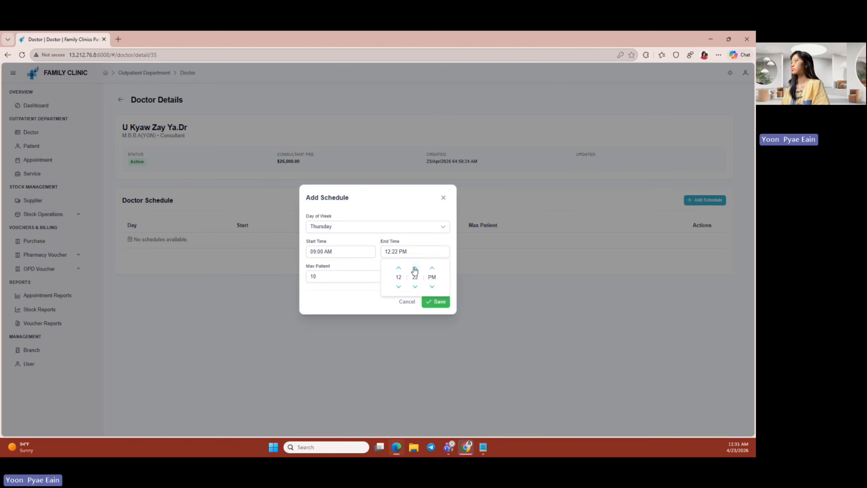
left_click(415, 268)
left_click(415, 268)
left_click(414, 268)
left_click(436, 301)
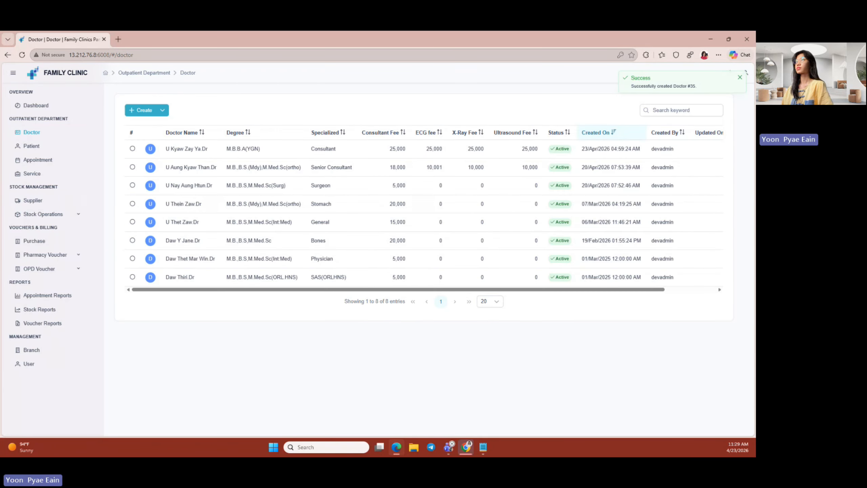
- Register a new patient, entering the patient's name and birth date 2000-05-03
left_click(34, 147)
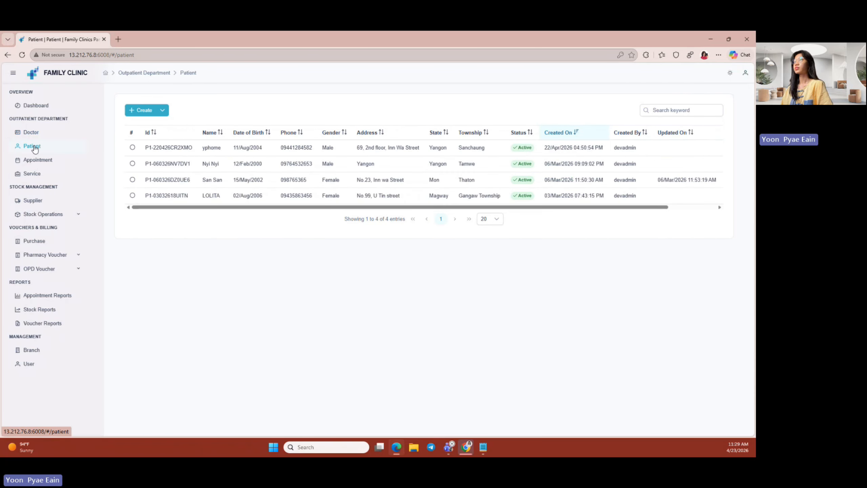
left_click(138, 113)
left_click(297, 190)
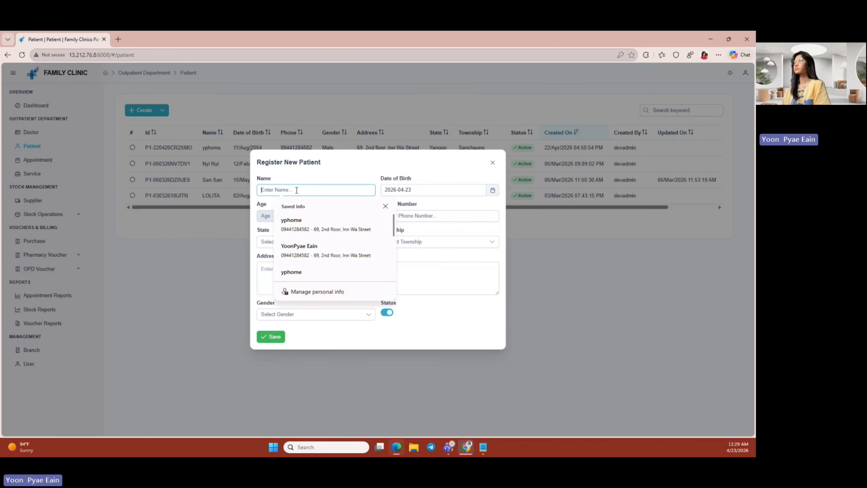
type("Ko")
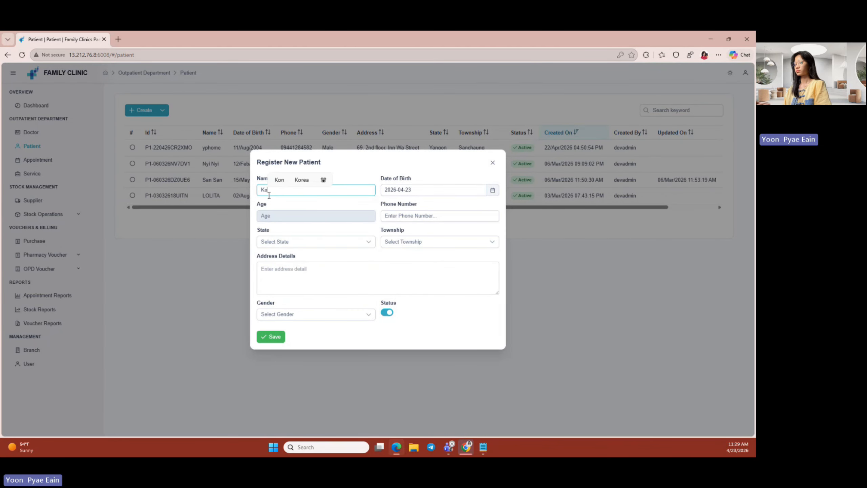
type(" Jay")
left_click(492, 190)
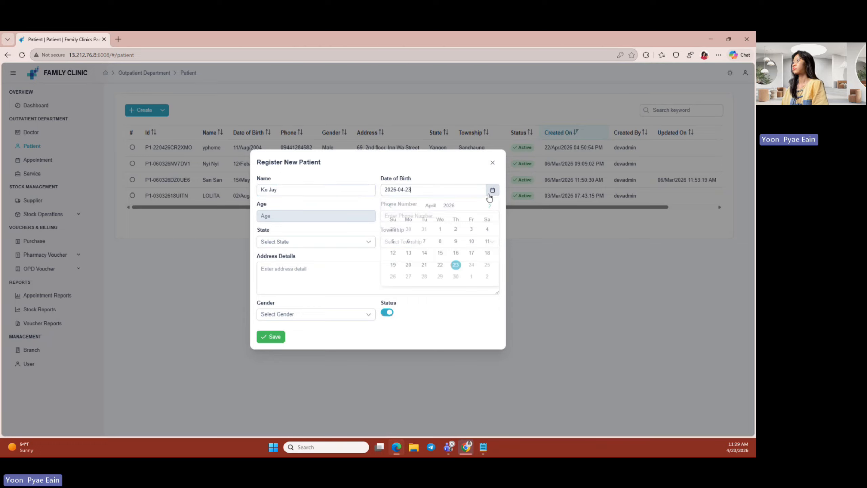
left_click(447, 206)
left_click(390, 206)
left_click(412, 221)
left_click(412, 242)
left_click(447, 231)
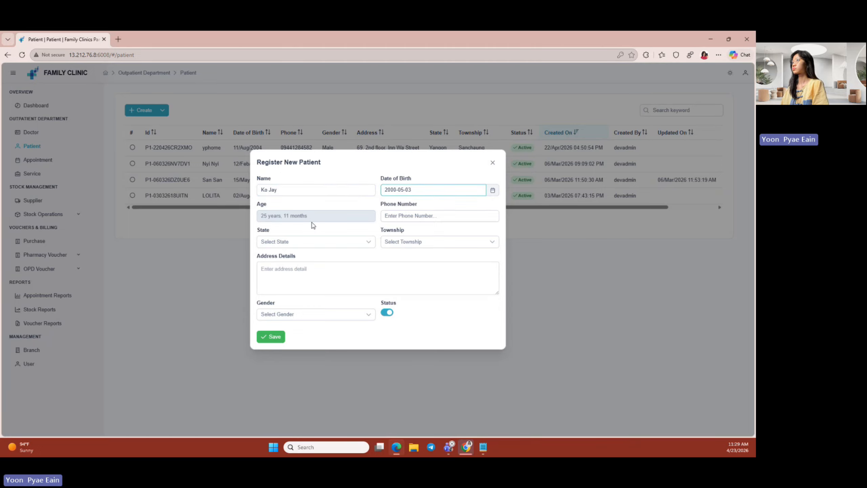
- Autofill the patient's phone and address, set gender to Male, and attempt to save
left_click(438, 215)
left_click(423, 290)
left_click(283, 314)
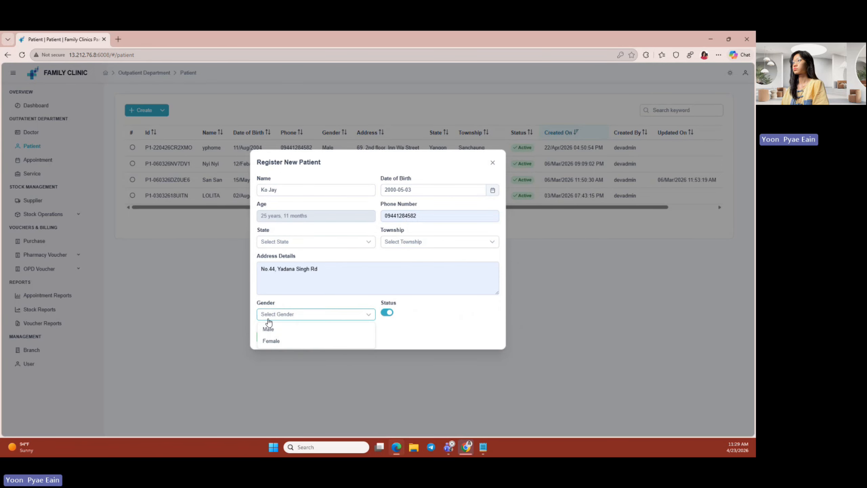
left_click(269, 326)
left_click(274, 337)
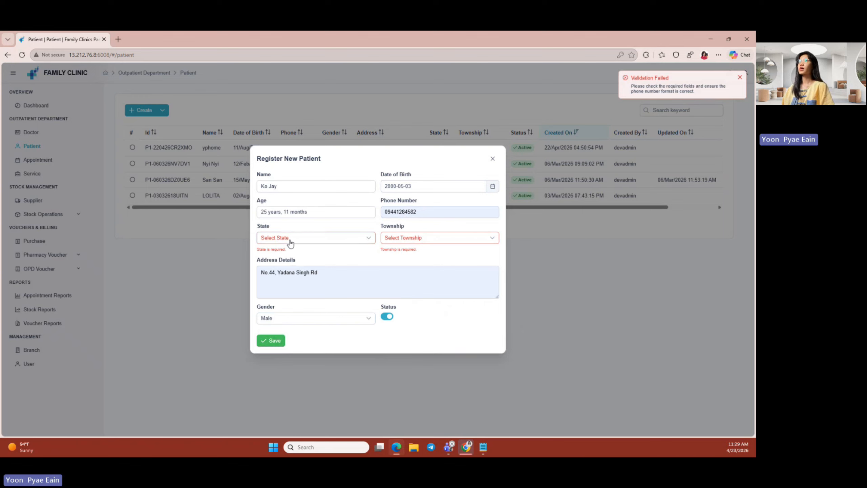
- Retry saving the patient and review the State and Township required validation messages
left_click(275, 344)
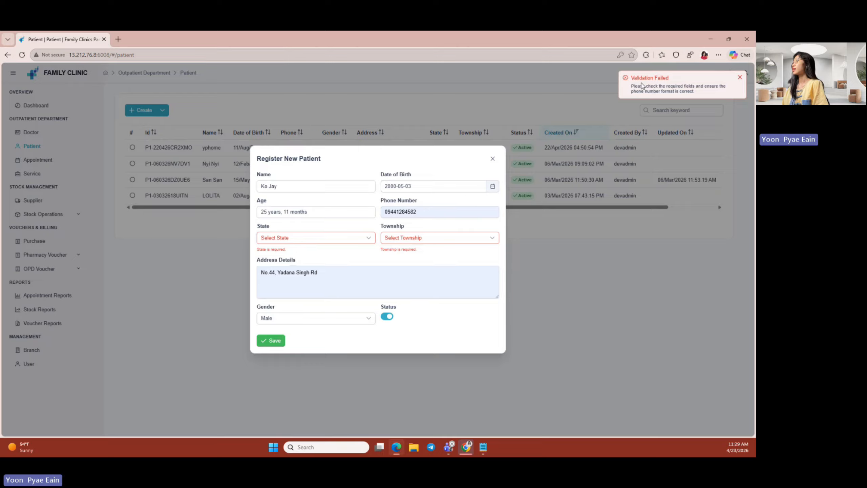
left_click_drag(637, 86, 695, 86)
left_click(657, 79)
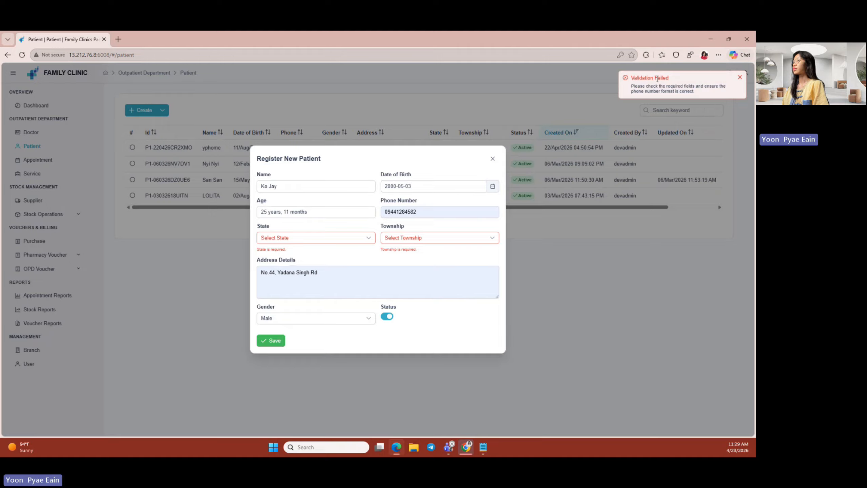
left_click_drag(289, 251, 257, 251)
left_click(294, 251)
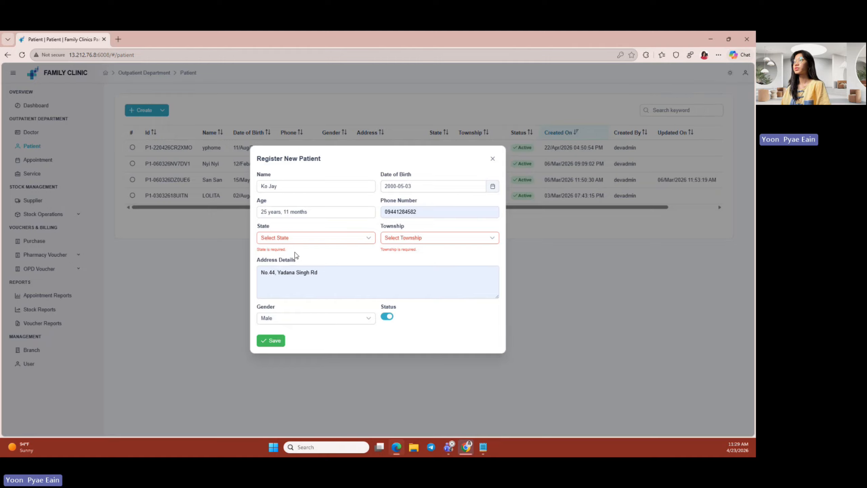
- Set State to Yangon and Township to Sanchaung, save the patient, then start a new appointment
left_click(302, 242)
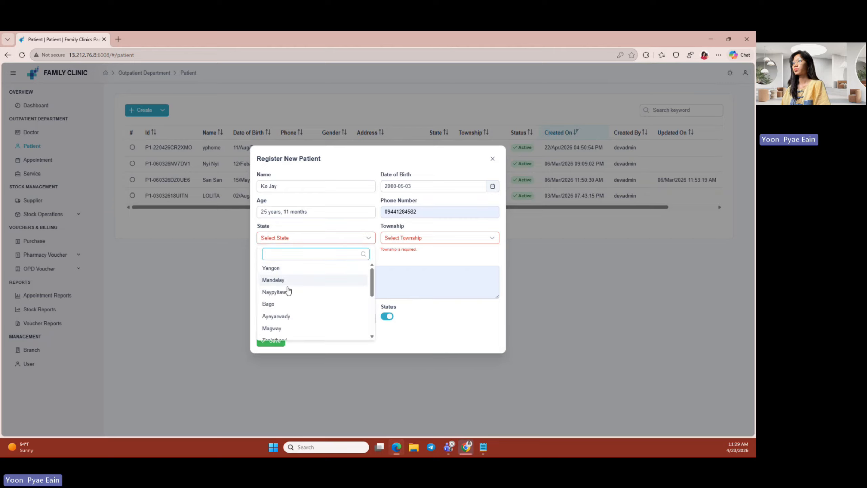
left_click(287, 269)
left_click(404, 238)
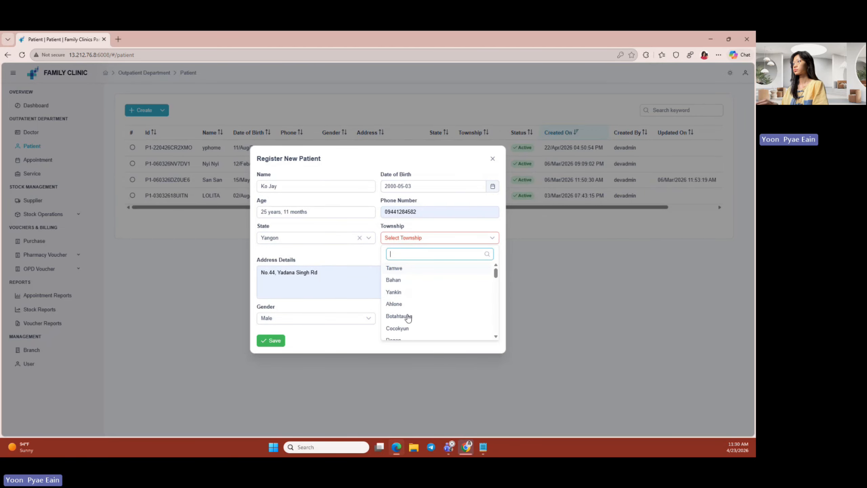
type("sa")
left_click(399, 270)
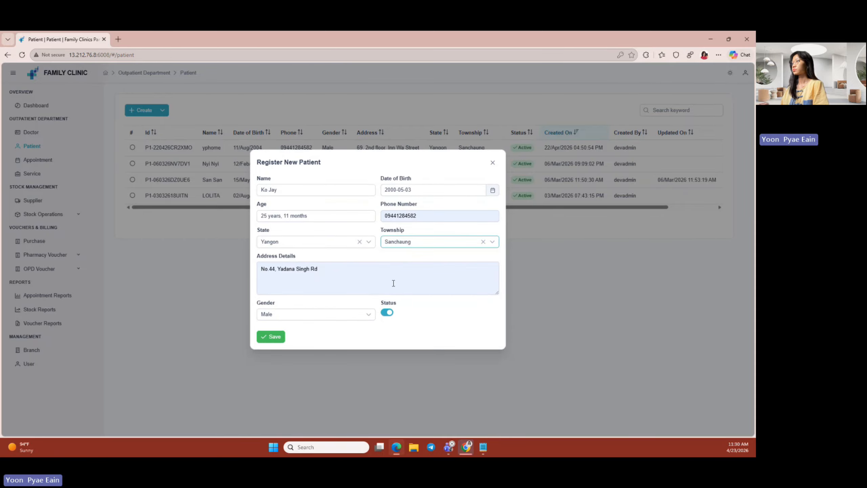
left_click(281, 338)
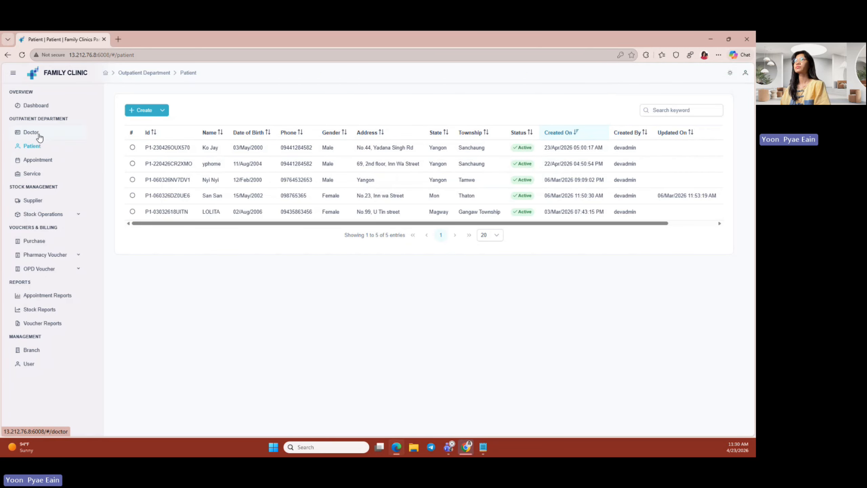
left_click(47, 163)
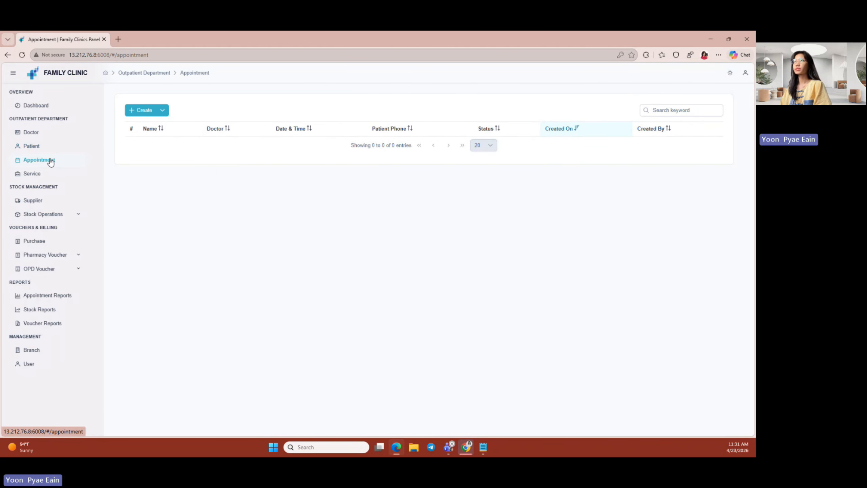
left_click(141, 110)
- Book the new doctor's 09:00–12:30 slot on 23 April 2026 for the new patient and confirm
left_click(339, 229)
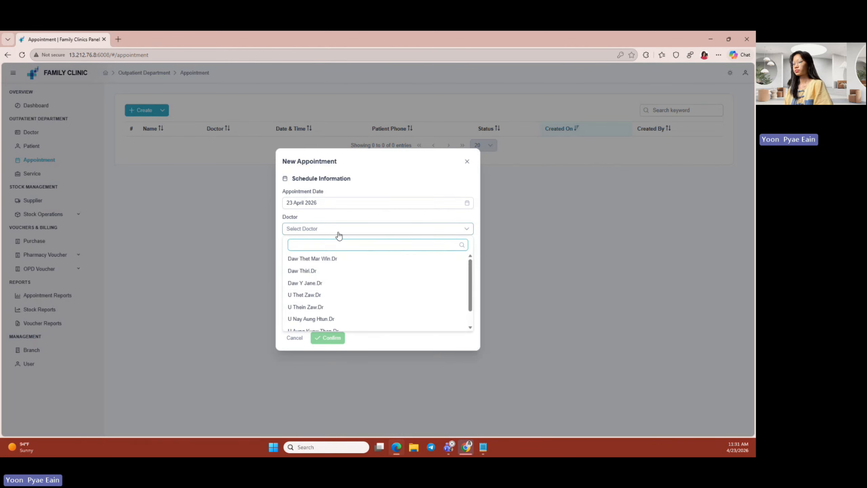
type("dr")
key("BackSpace")
key("BackSpace")
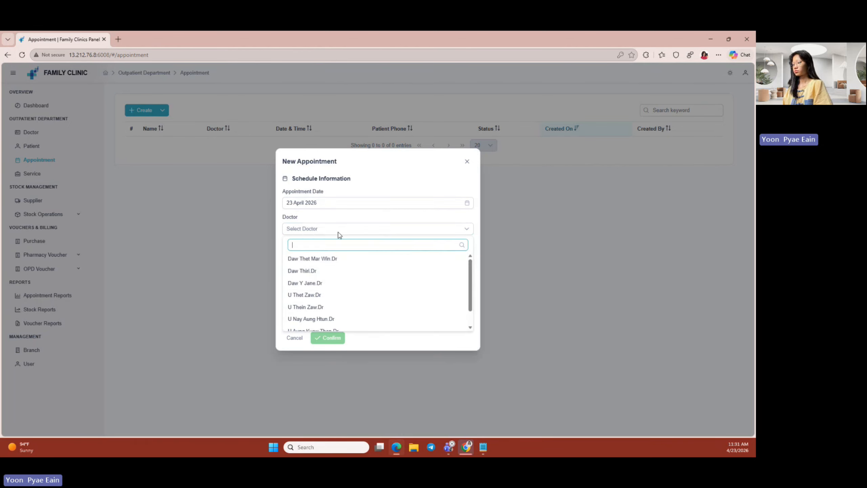
type("u")
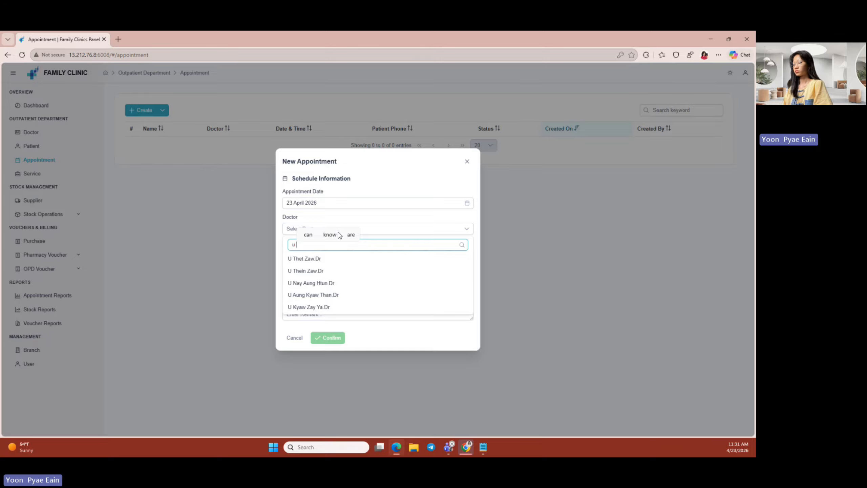
left_click(362, 307)
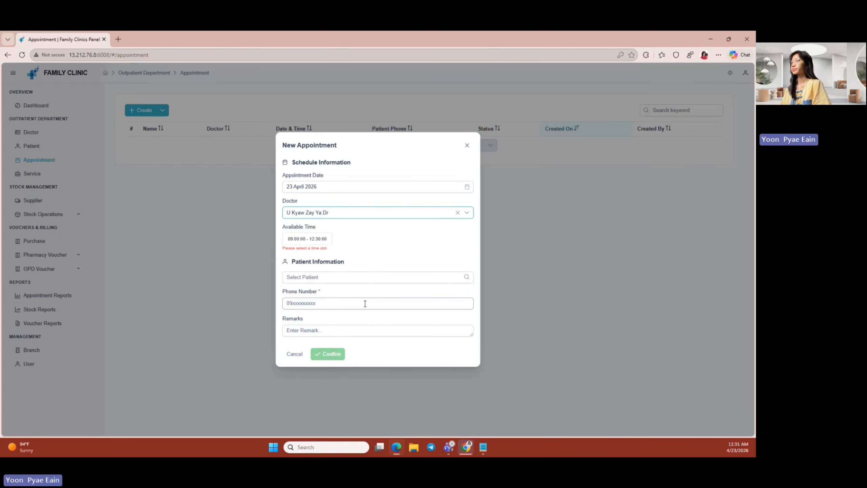
left_click(309, 242)
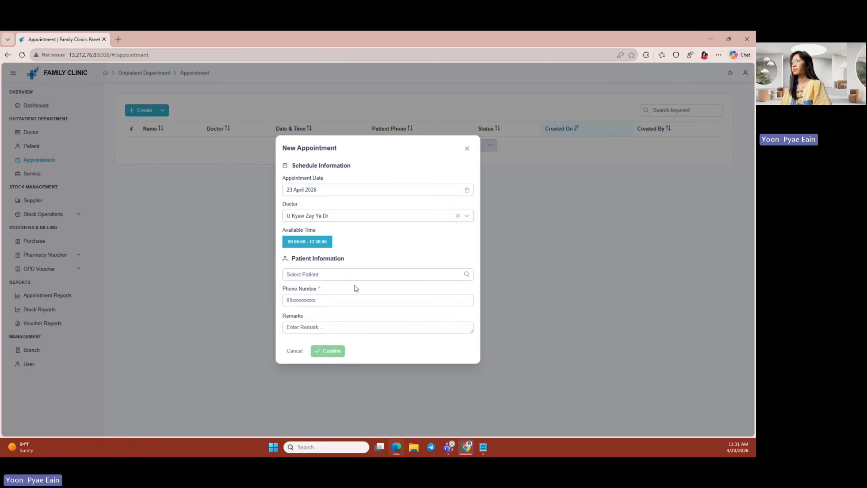
left_click(350, 275)
scroll(341, 382, "down", 1)
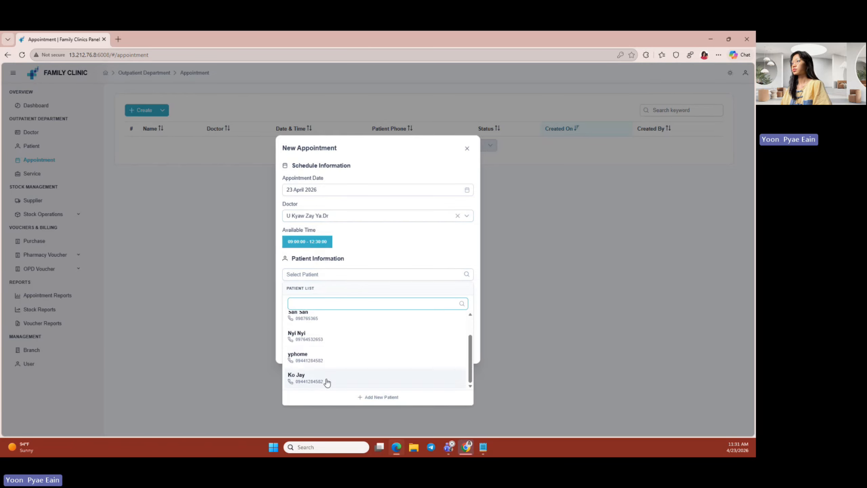
left_click(325, 379)
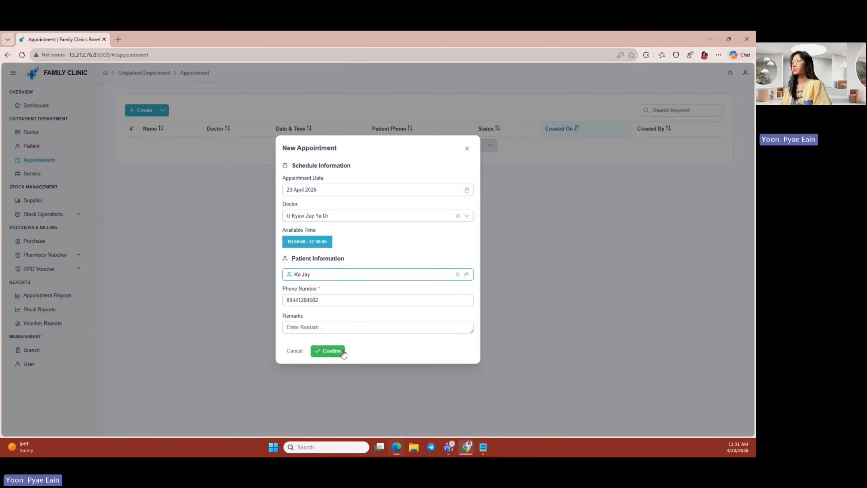
left_click(331, 351)
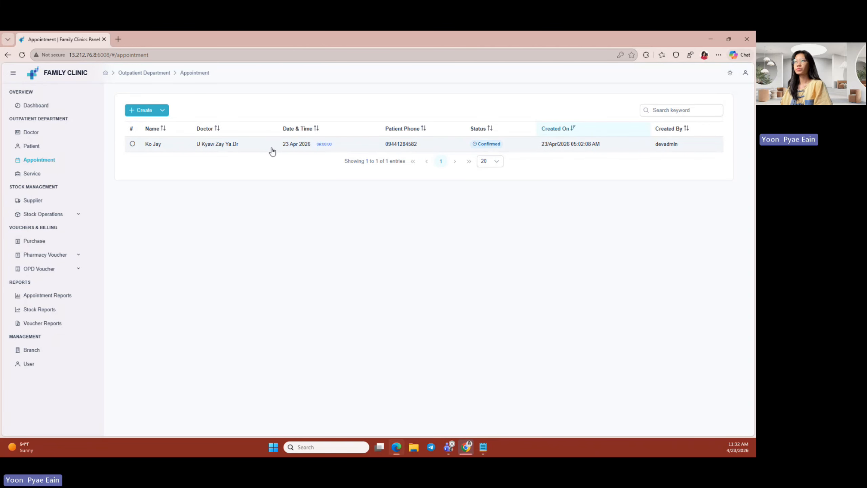
- Log out of the admin session
left_click(745, 73)
left_click(692, 129)
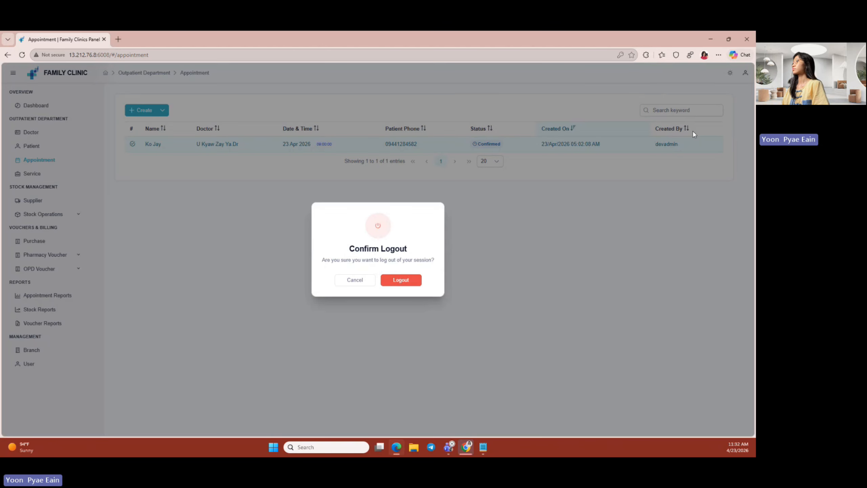
left_click(401, 280)
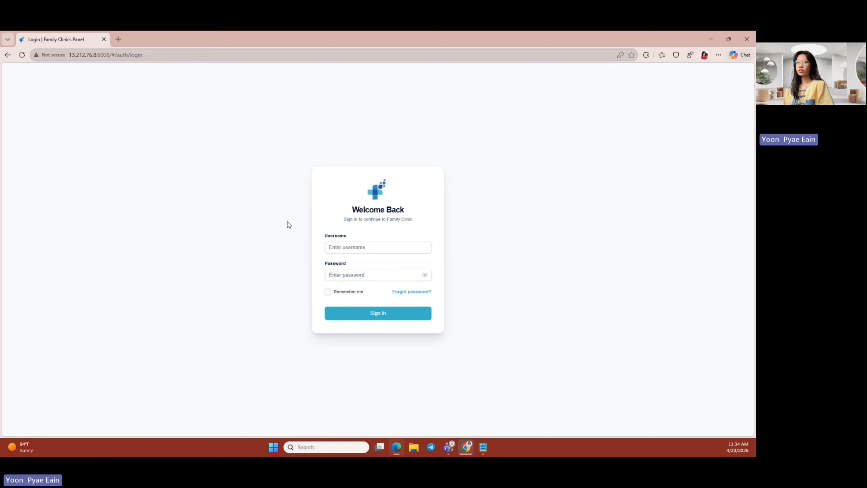
- Sign in with the doctor's username and saved password
left_click(367, 245)
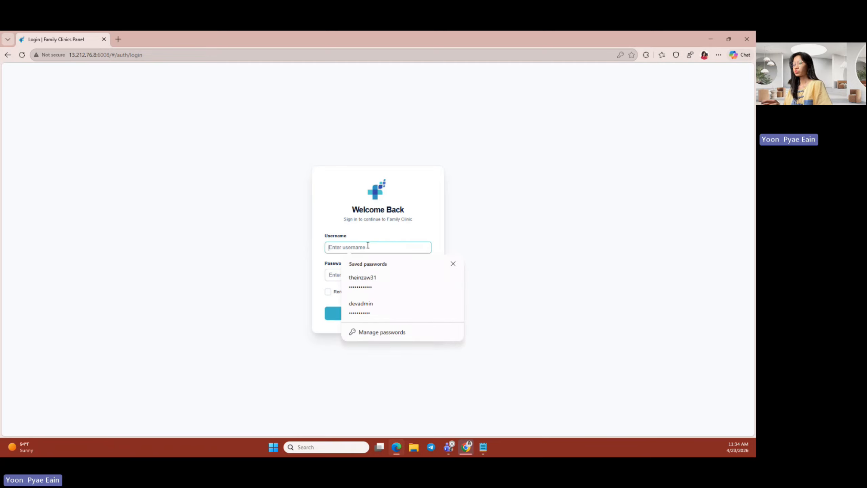
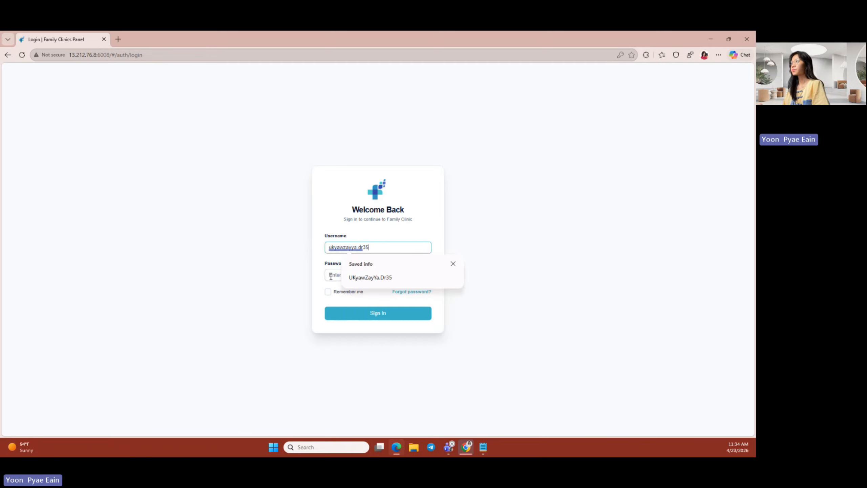
left_click(330, 276)
left_click(373, 314)
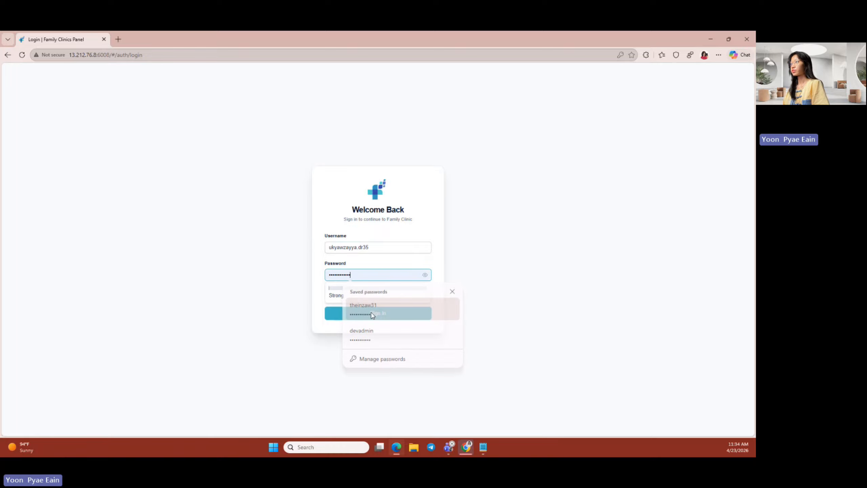
left_click(425, 275)
left_click(425, 275)
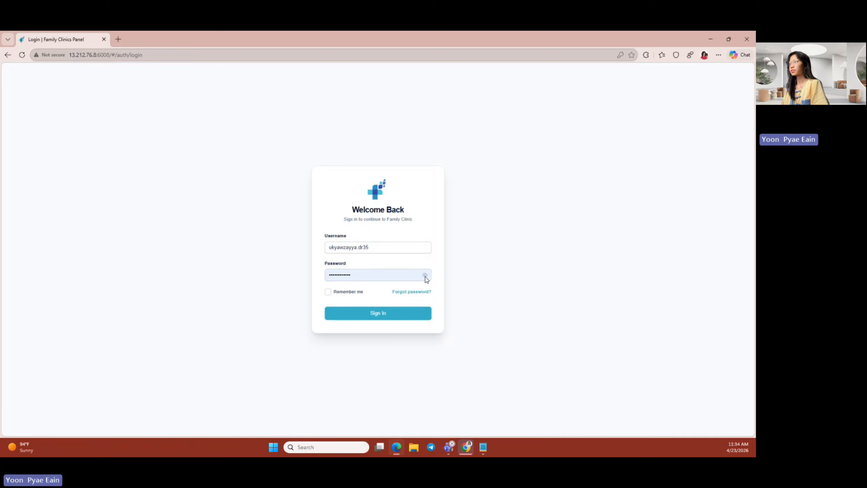
left_click(381, 320)
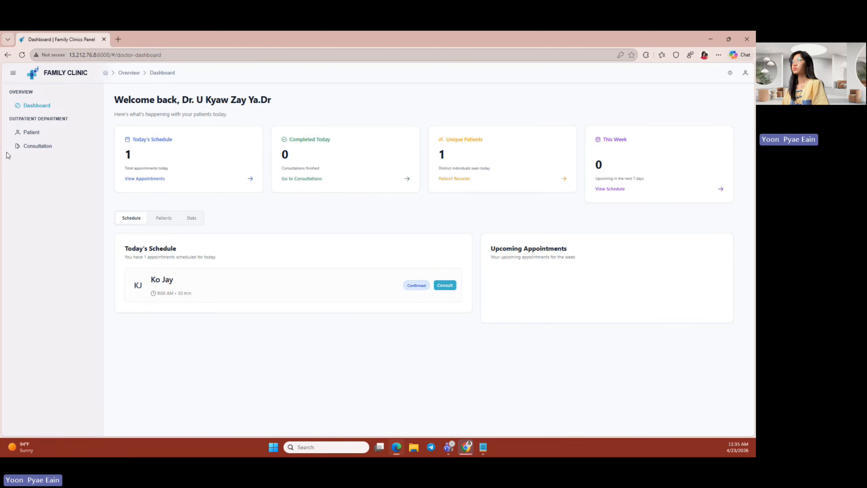
- Review today's patients and performance statistics, then go to the empty Consultation list
left_click(166, 221)
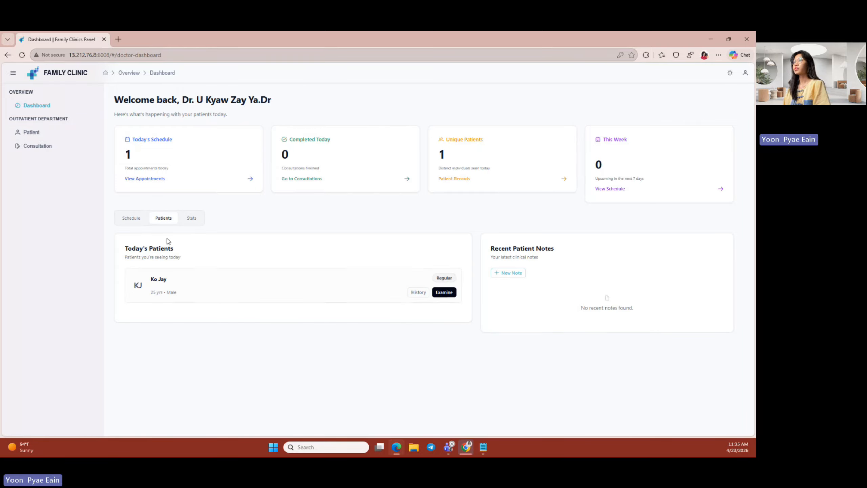
left_click(188, 220)
scroll(428, 333, "down", 2)
scroll(428, 332, "up", 2)
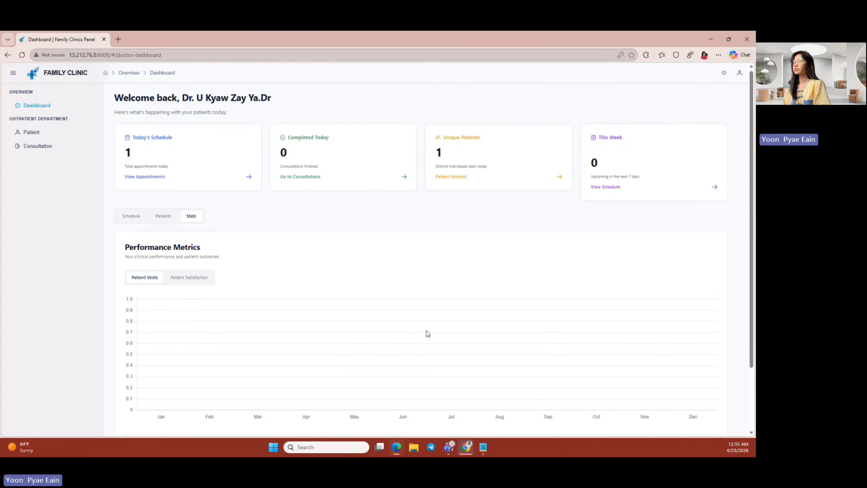
scroll(425, 330, "down", 2)
scroll(426, 330, "up", 2)
scroll(300, 176, "down", 2)
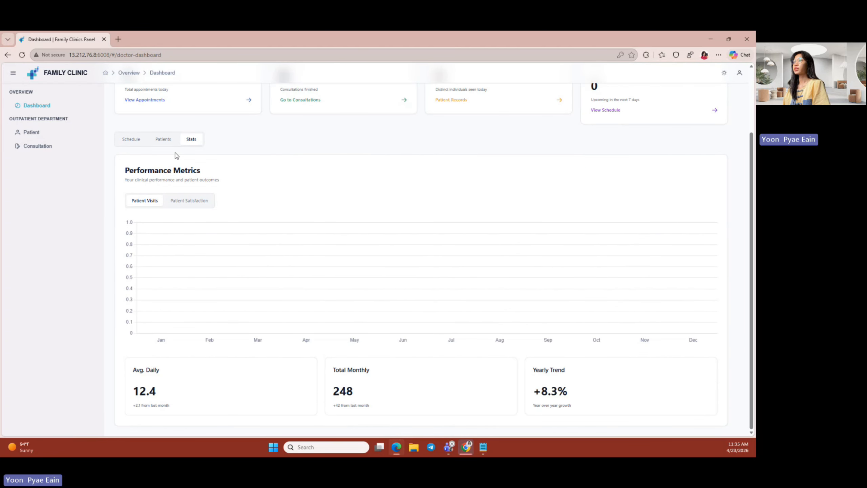
scroll(264, 348, "up", 2)
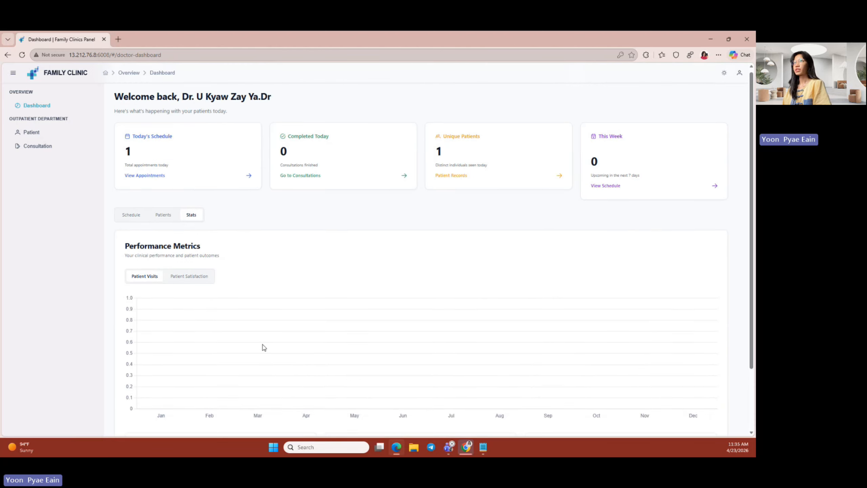
left_click(37, 105)
left_click(54, 147)
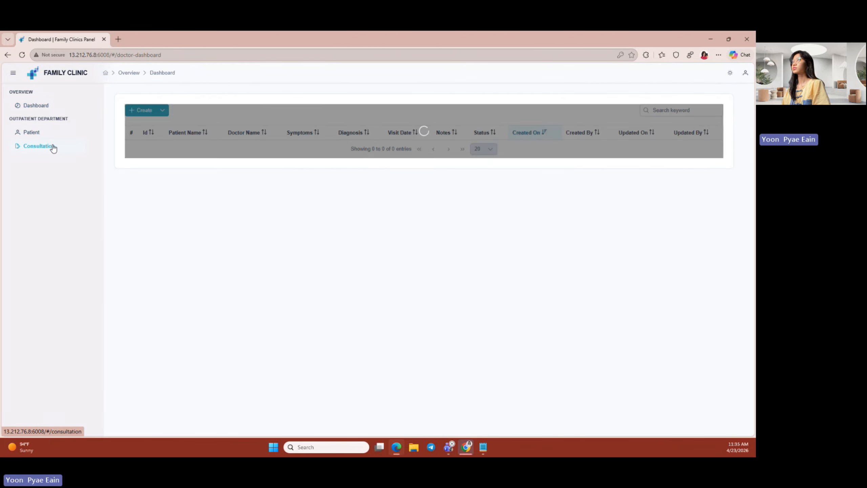
- Start a new consultation for the patient with the 9:00 AM appointment
left_click(51, 132)
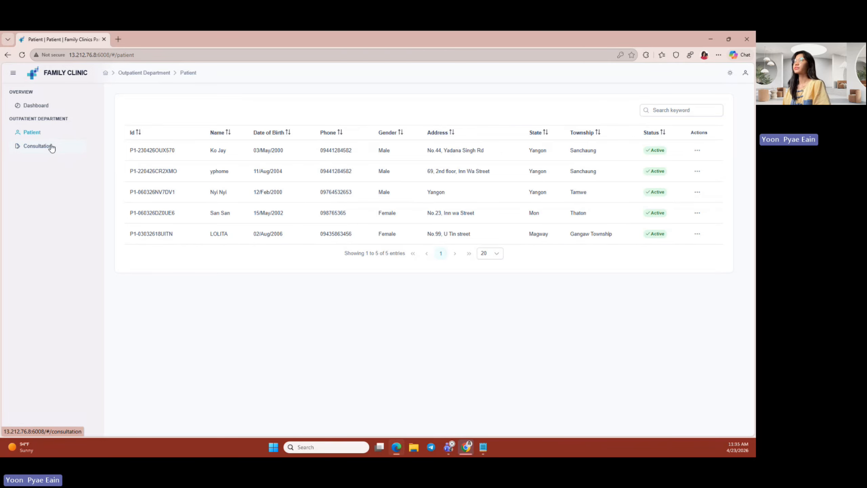
left_click(52, 148)
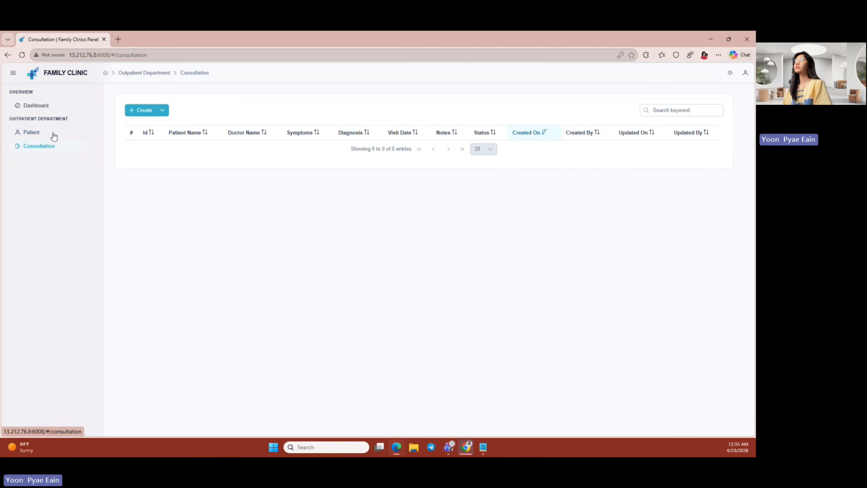
left_click(138, 110)
left_click(624, 156)
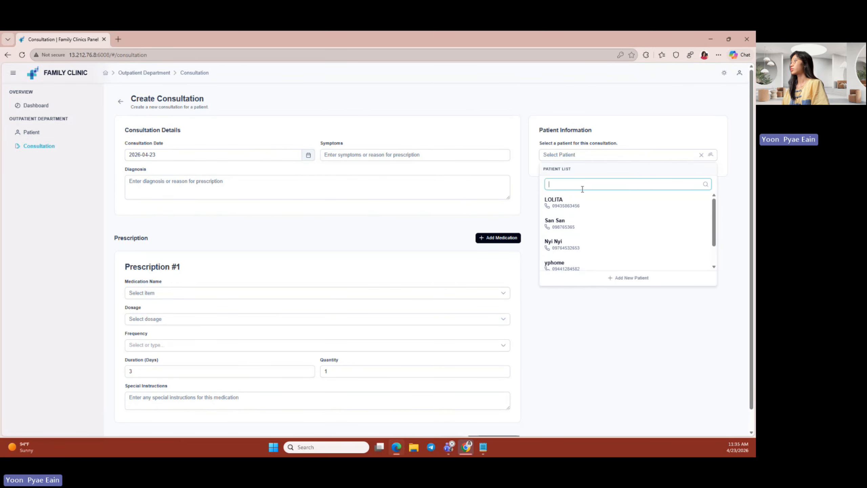
scroll(580, 222, "down", 2)
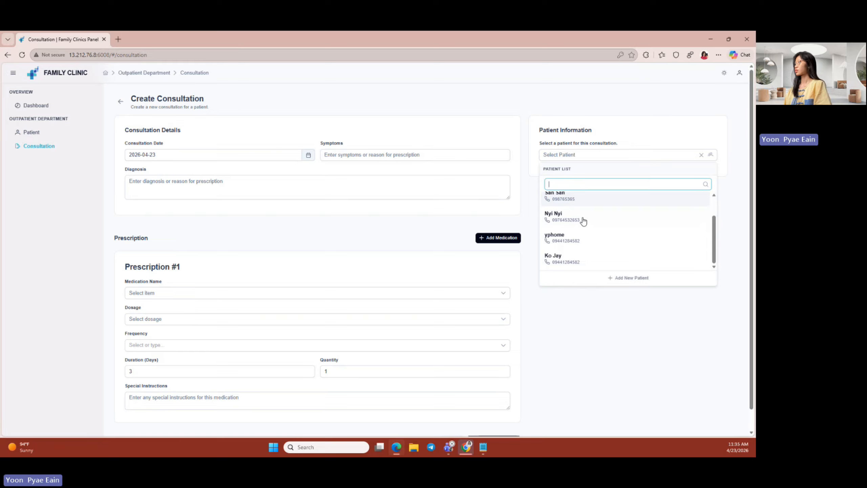
left_click(570, 261)
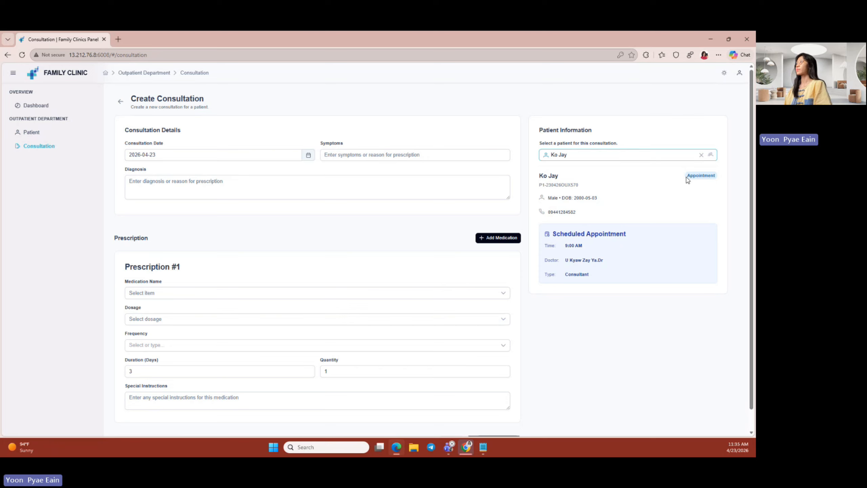
left_click_drag(686, 177, 715, 177)
left_click(678, 176)
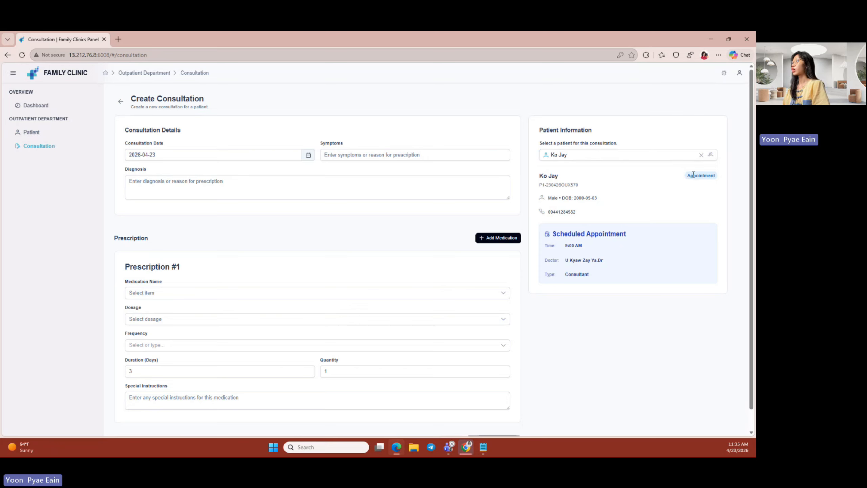
- Paste the persistent dry cough symptoms and the Acute Bronchitis diagnosis
left_click(350, 156)
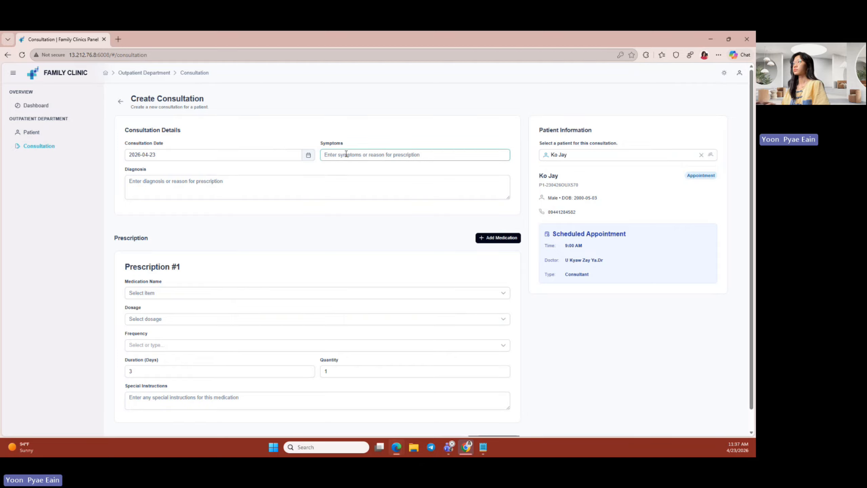
type("Persistent dry cough for 4 days, mild chest congestion, low-grade fever")
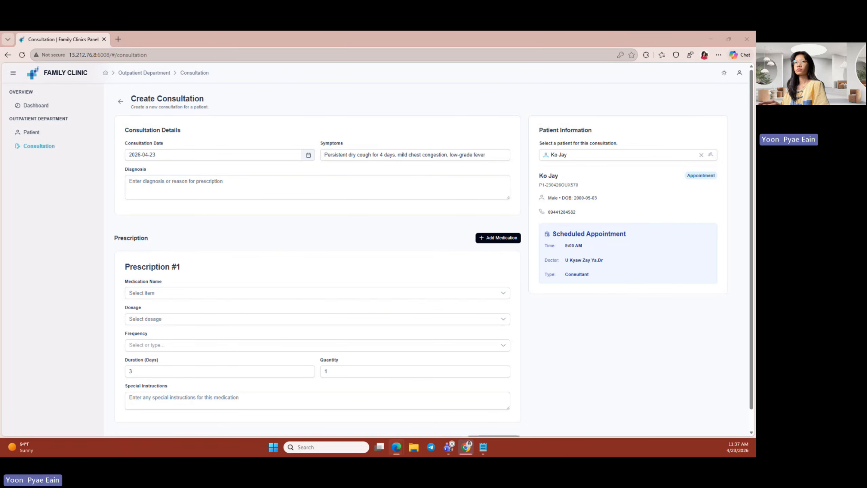
left_click(183, 197)
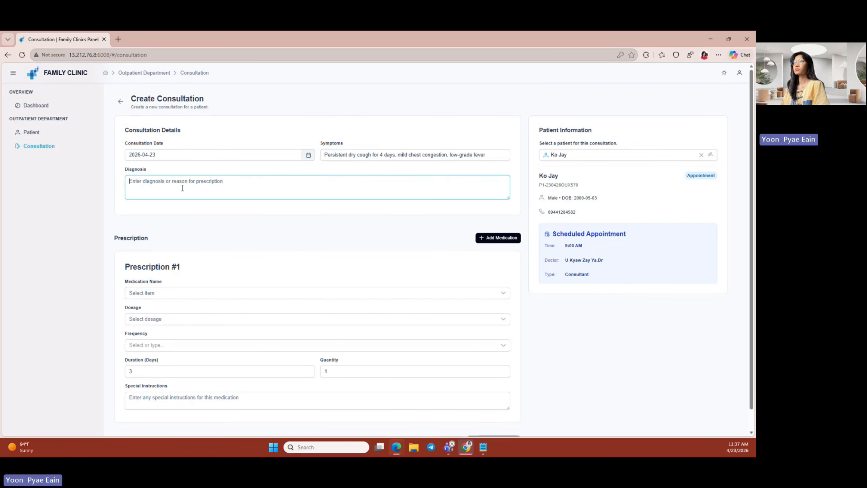
type("Acute Bronchitis")
- Choose Paracetamol at 500mg as the first prescription
left_click(234, 293)
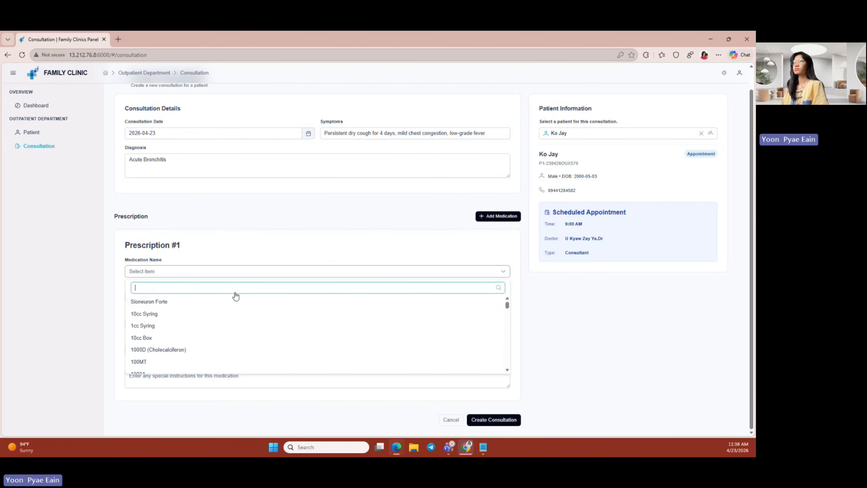
scroll(198, 324, "down", 3)
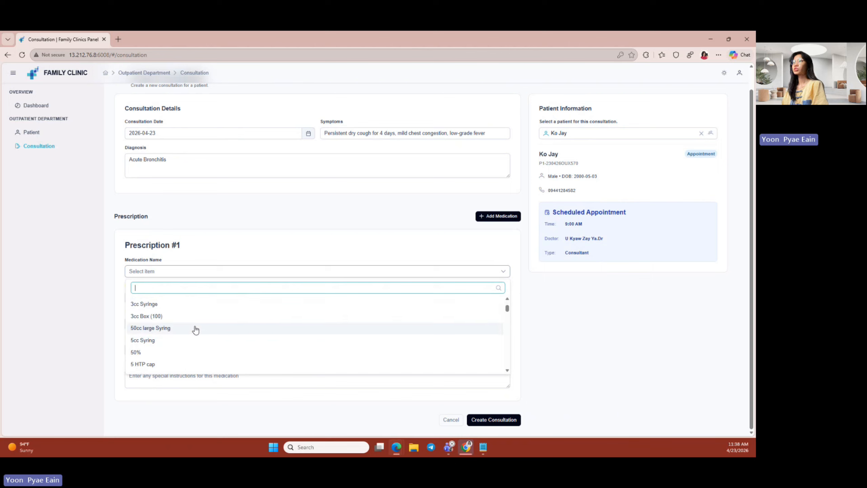
scroll(197, 331, "up", 4)
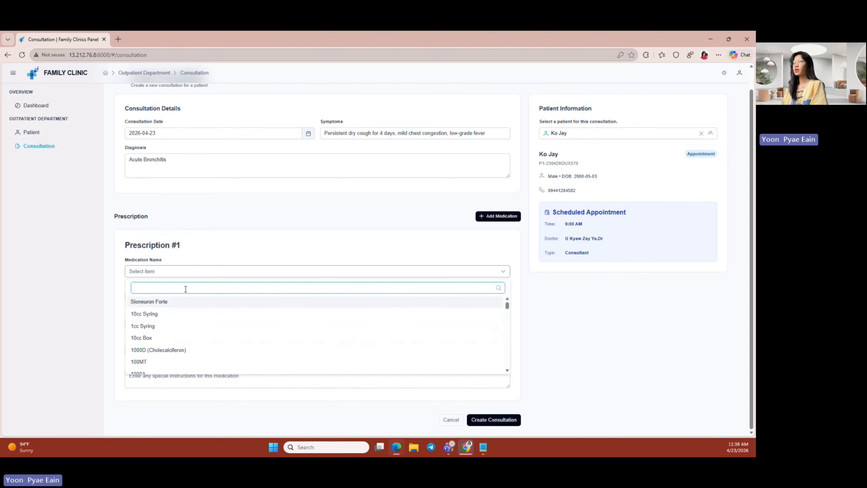
scroll(200, 347, "down", 3)
scroll(198, 350, "down", 3)
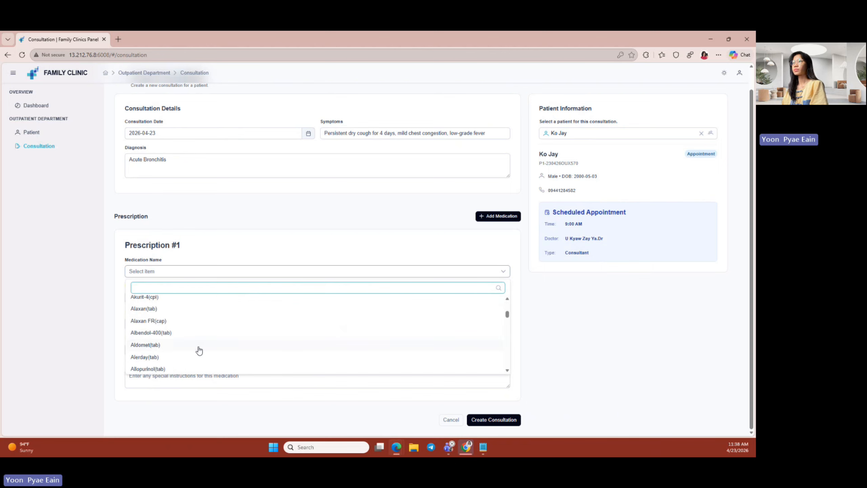
scroll(183, 358, "down", 8)
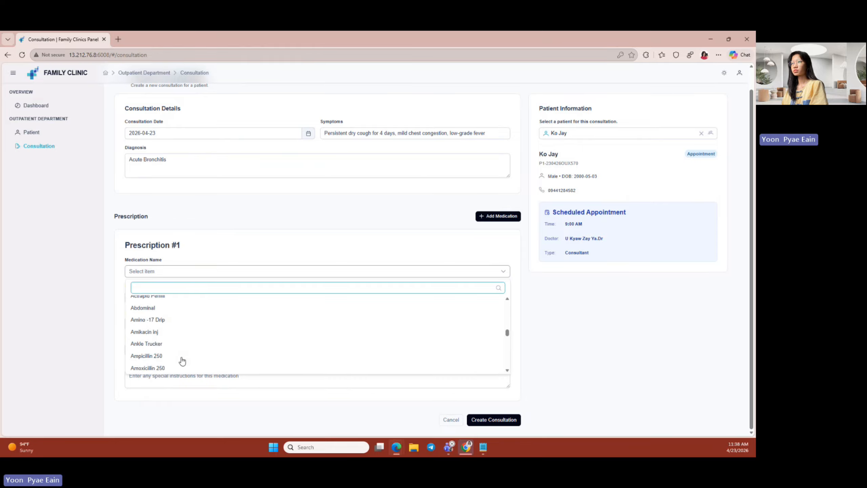
scroll(175, 366, "down", 3)
type("para")
left_click(239, 326)
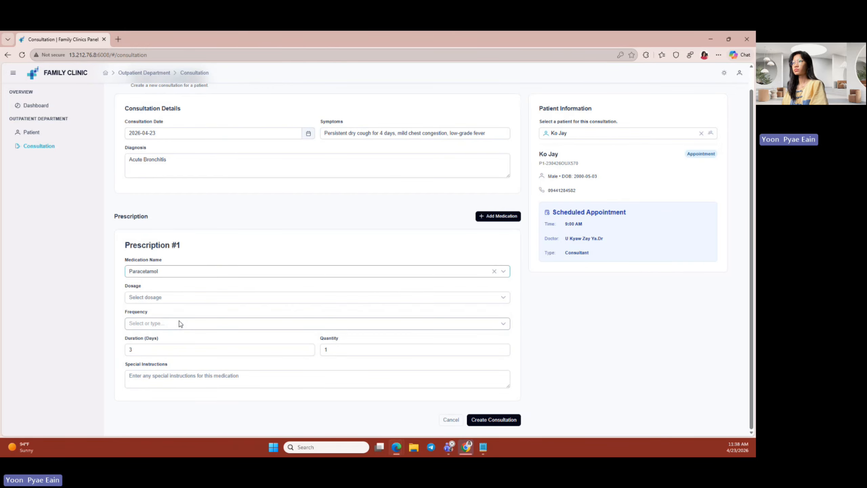
left_click(265, 303)
scroll(205, 346, "down", 2)
left_click(184, 348)
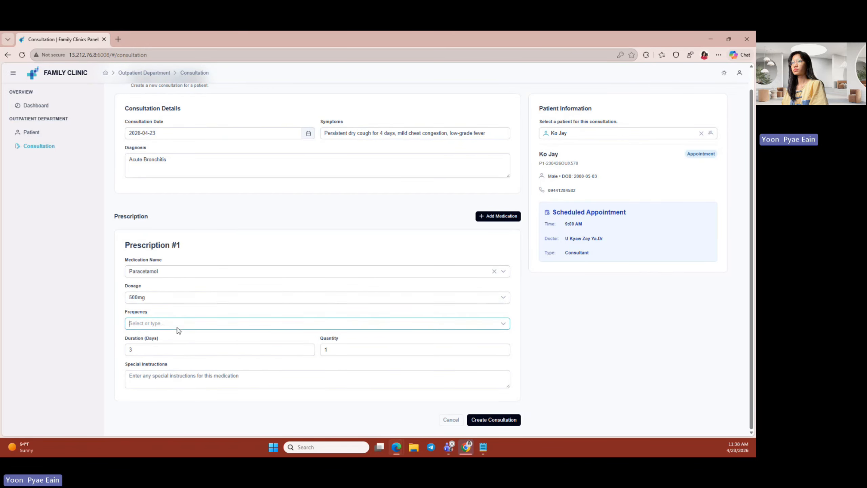
- Set Paracetamol to after meals and paste the complete-the-course instruction
left_click(505, 325)
scroll(329, 378, "down", 4)
left_click(295, 370)
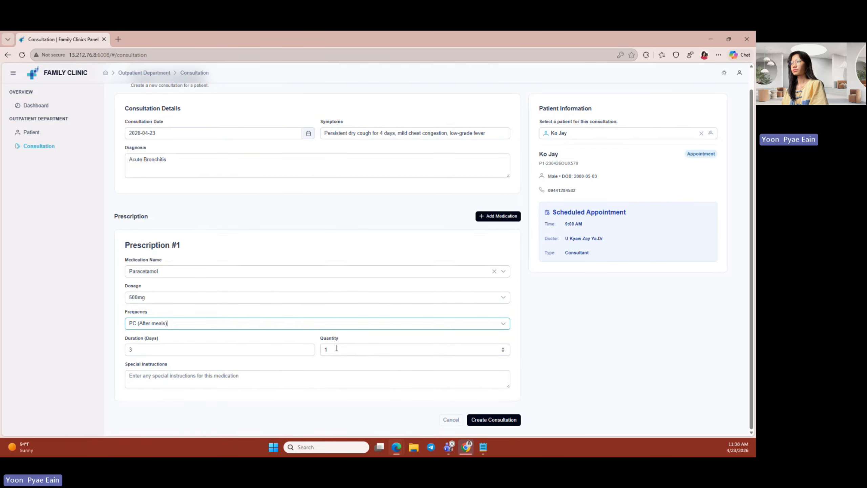
left_click_drag(336, 349, 323, 364)
left_click(323, 364)
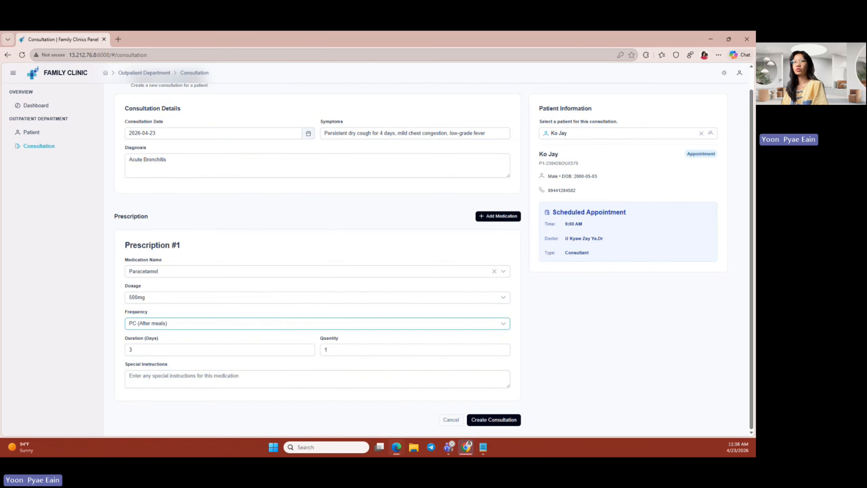
left_click(175, 380)
type("Complete the full course even if symptoms improve.")
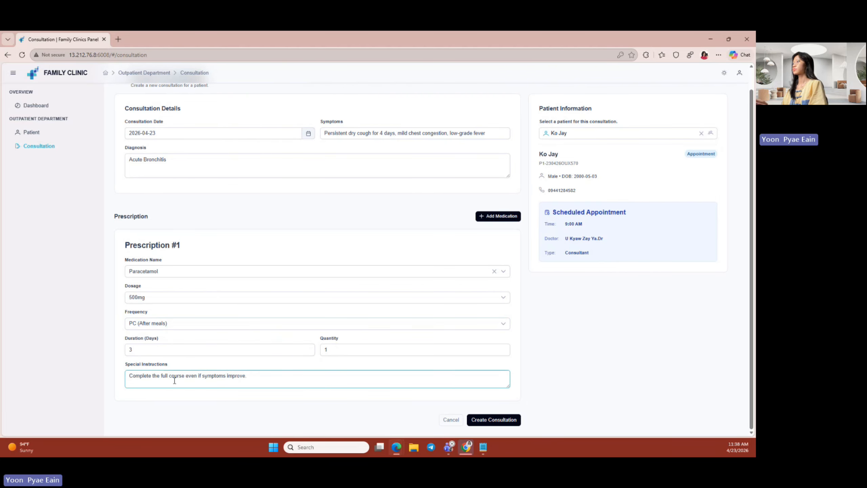
- Add a second prescription of Amoxil Denk(cap) 20mg once daily
left_click(501, 217)
scroll(410, 252, "down", 5)
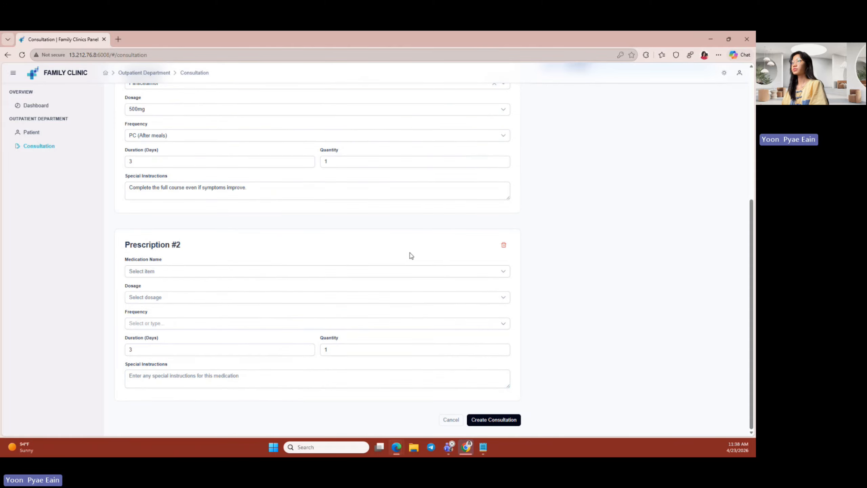
left_click(391, 272)
scroll(188, 345, "down", 4)
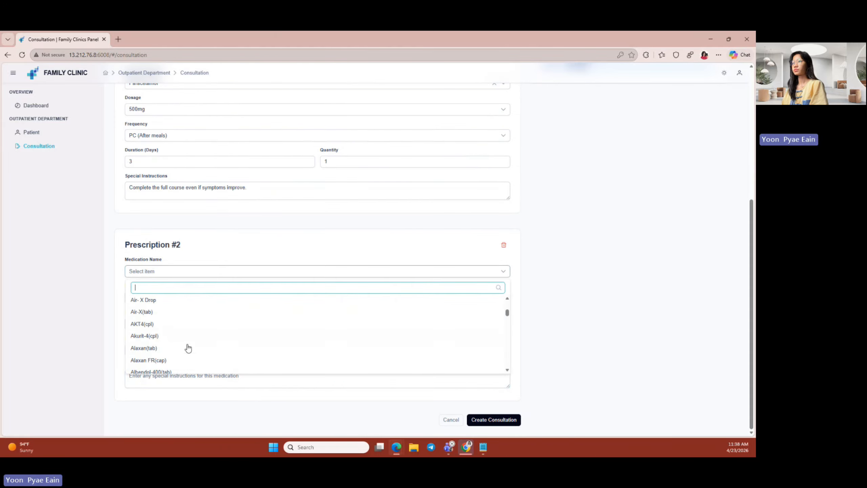
left_click(186, 350)
left_click(187, 298)
left_click(188, 337)
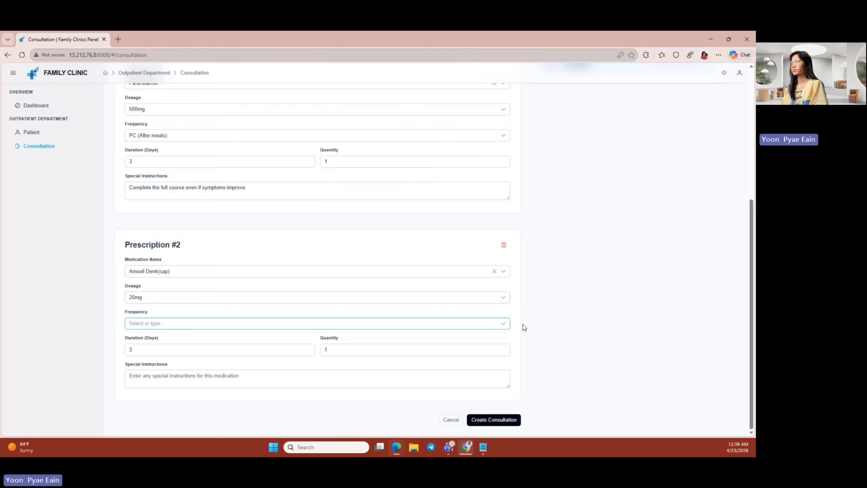
left_click(505, 323)
left_click(334, 338)
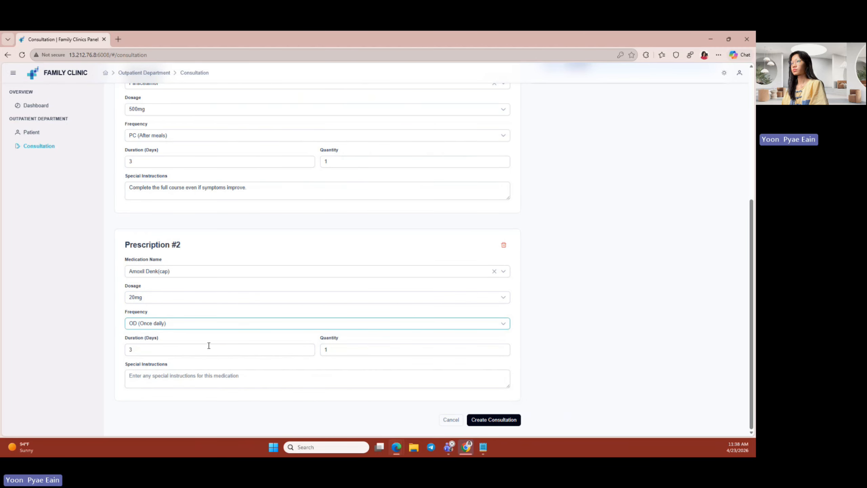
left_click(136, 348)
left_click(348, 351)
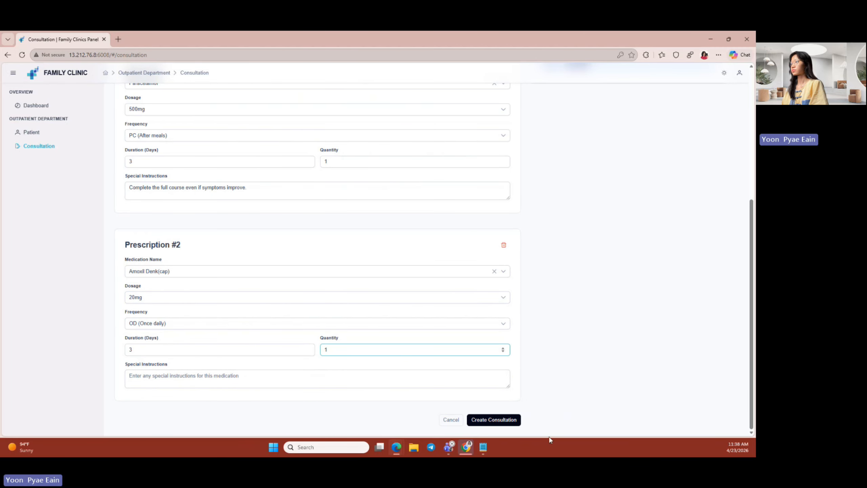
- Submit the consultation to save it
left_click(506, 427)
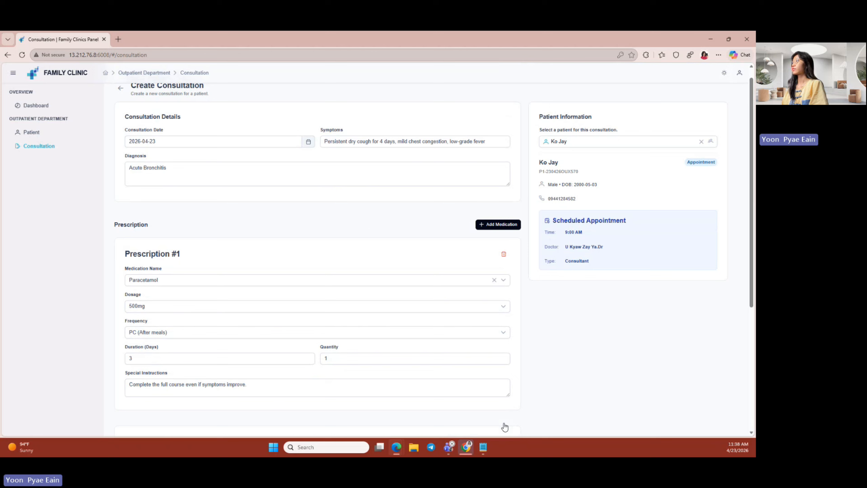
scroll(512, 307, "down", 5)
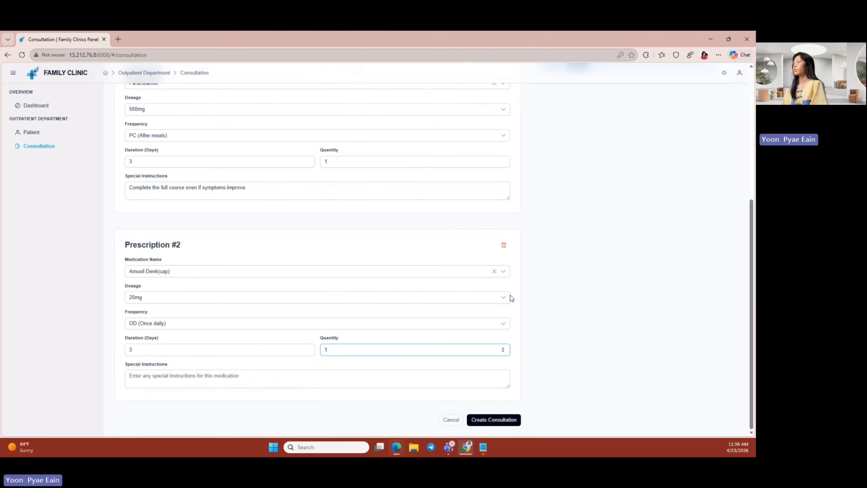
left_click(507, 419)
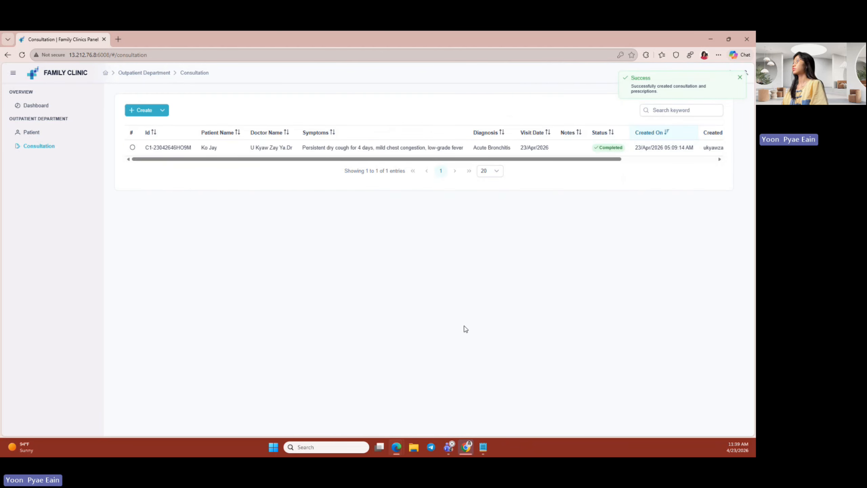
- From the patient list, open the patient's profile and view their 2026-04-23 consultation details
left_click_drag(200, 159, 143, 159)
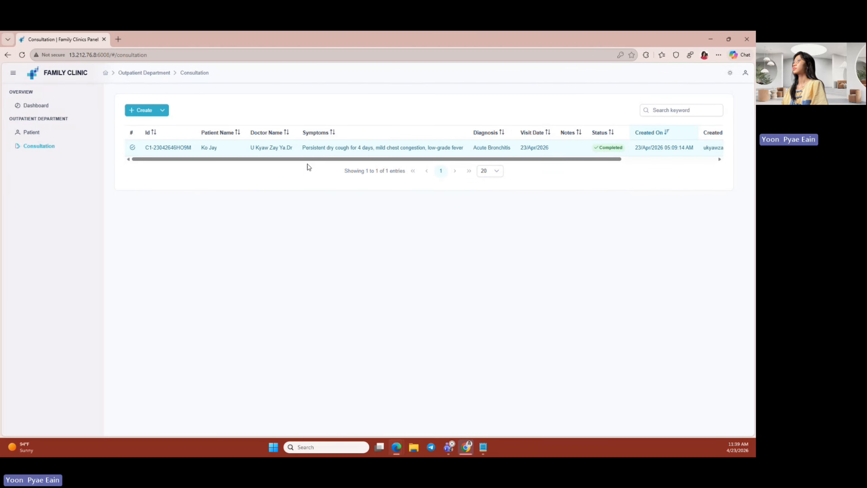
left_click_drag(373, 159, 238, 178)
left_click(76, 136)
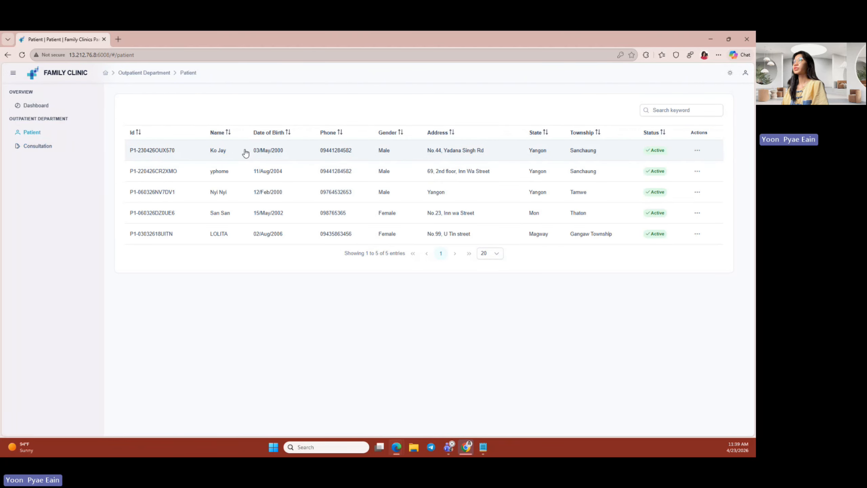
left_click(696, 153)
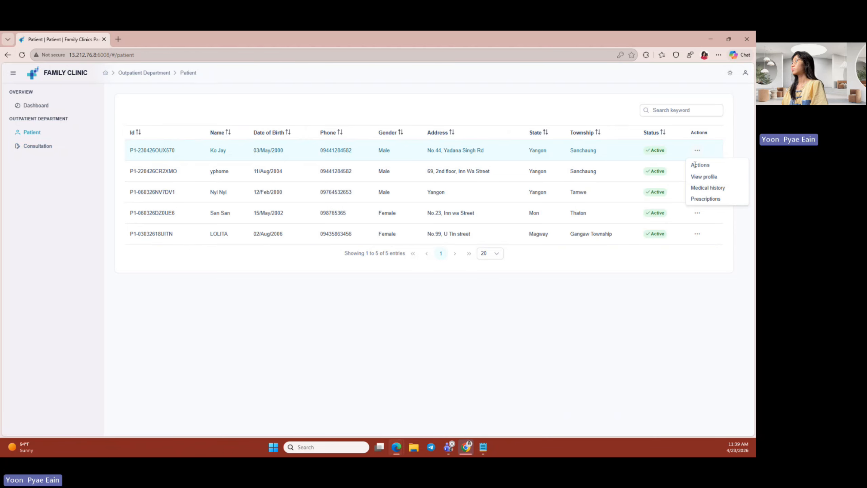
left_click(698, 177)
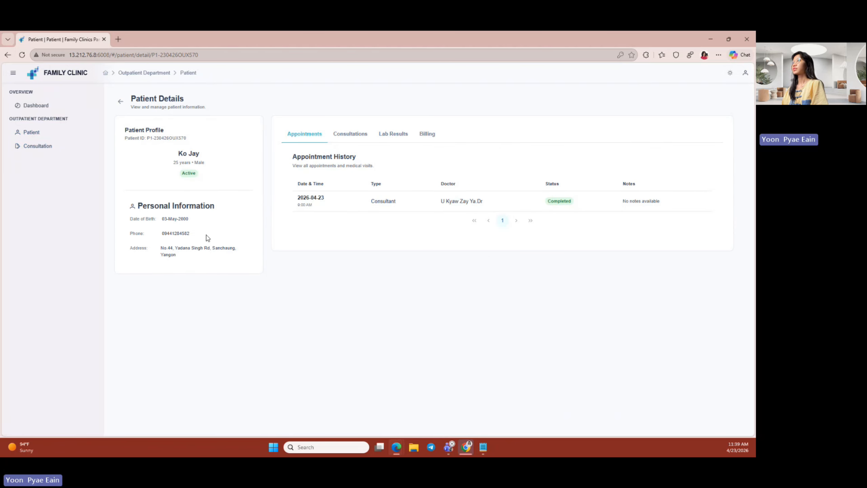
left_click(350, 140)
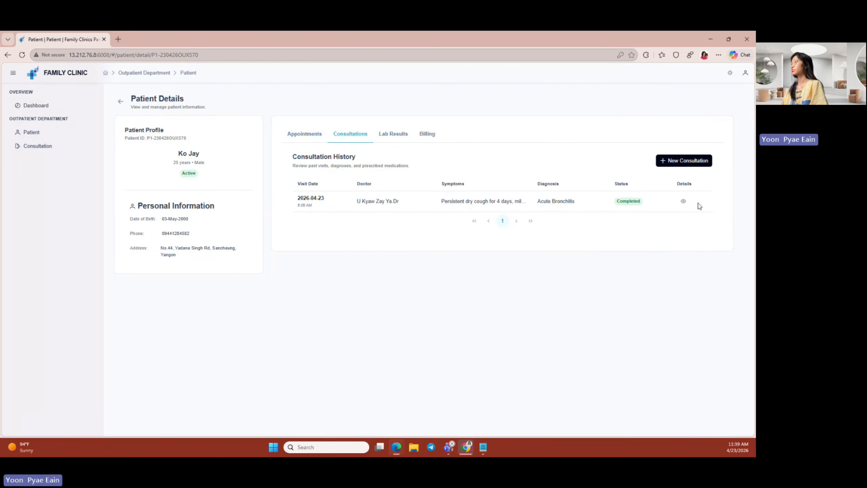
left_click(682, 202)
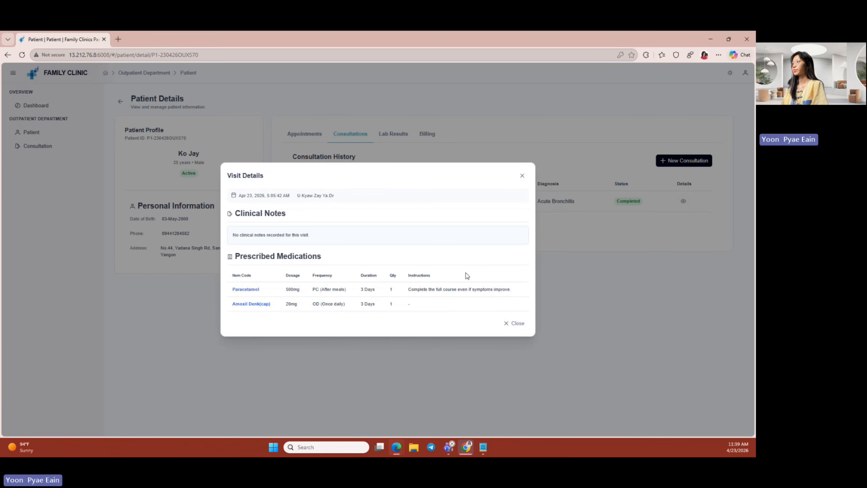
left_click(522, 175)
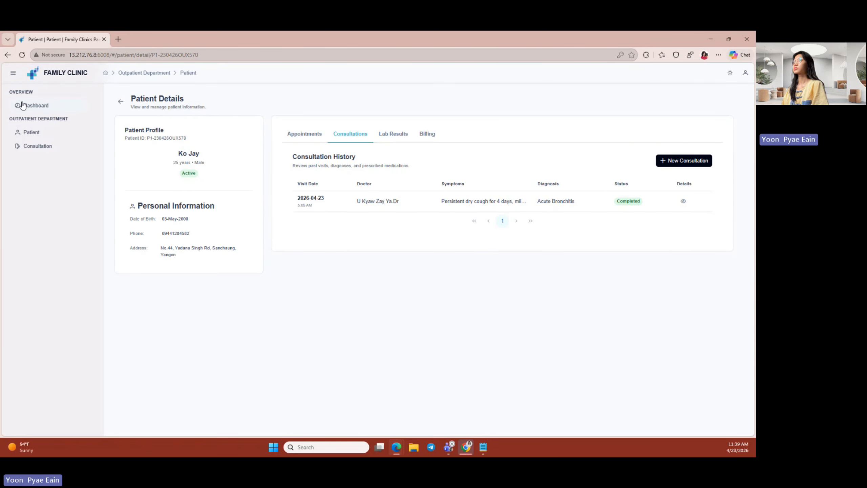
- Open the doctor dashboard and view the performance statistics chart
left_click(37, 108)
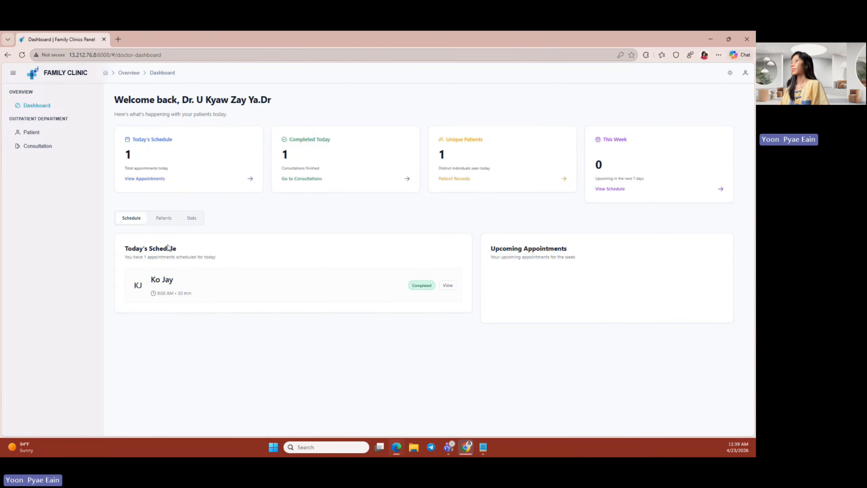
left_click(191, 218)
scroll(331, 334, "down", 2)
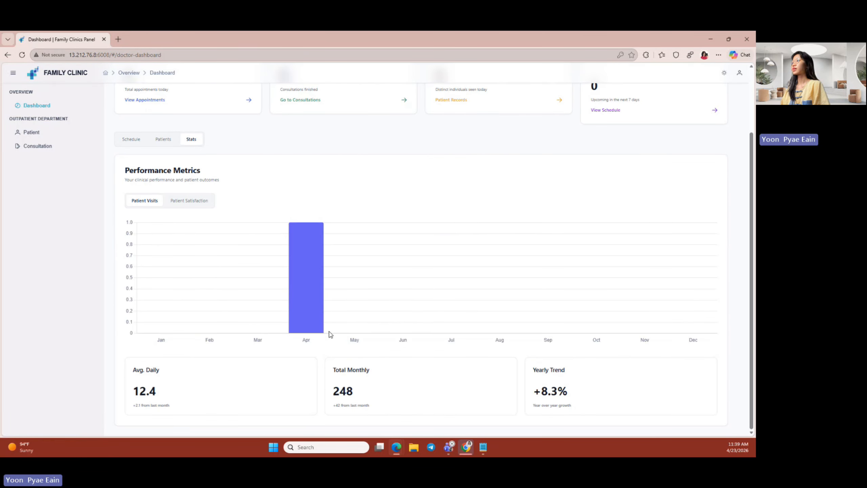
mouse_move(304, 241)
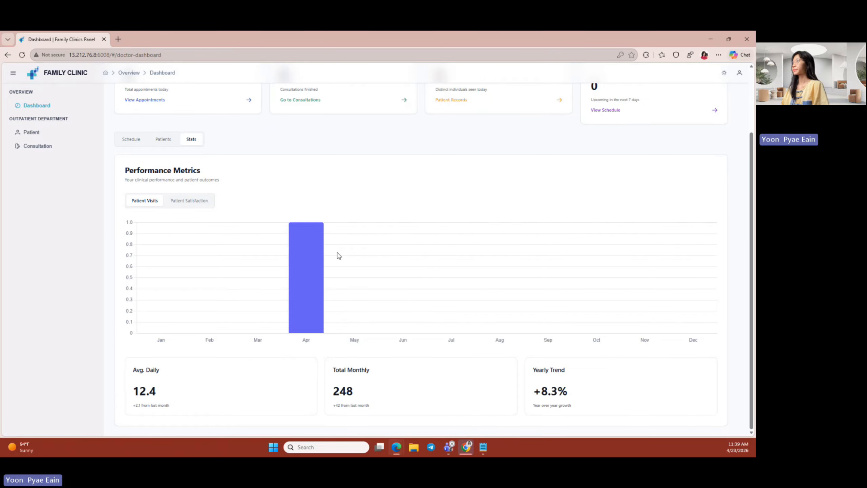
scroll(594, 197, "up", 2)
- Log out of the doctor's session, confirming the logout
left_click(740, 73)
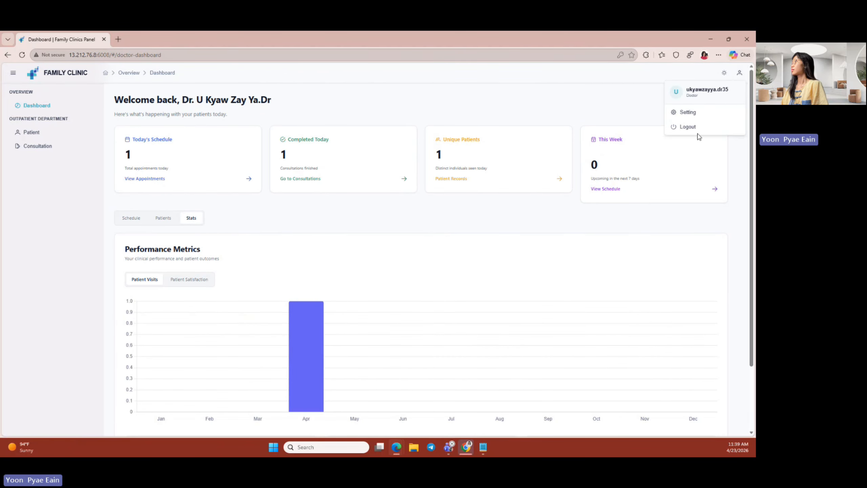
left_click(687, 127)
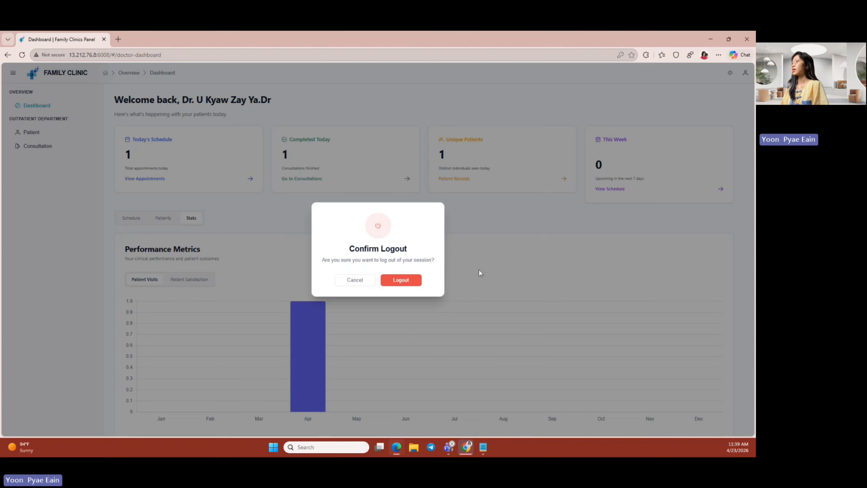
left_click(402, 286)
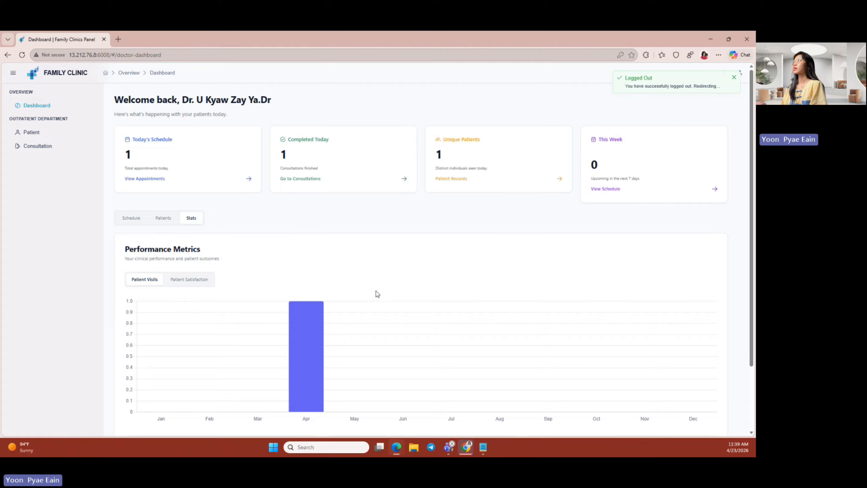
- Sign in with the receptionist's username and password
left_click(372, 248)
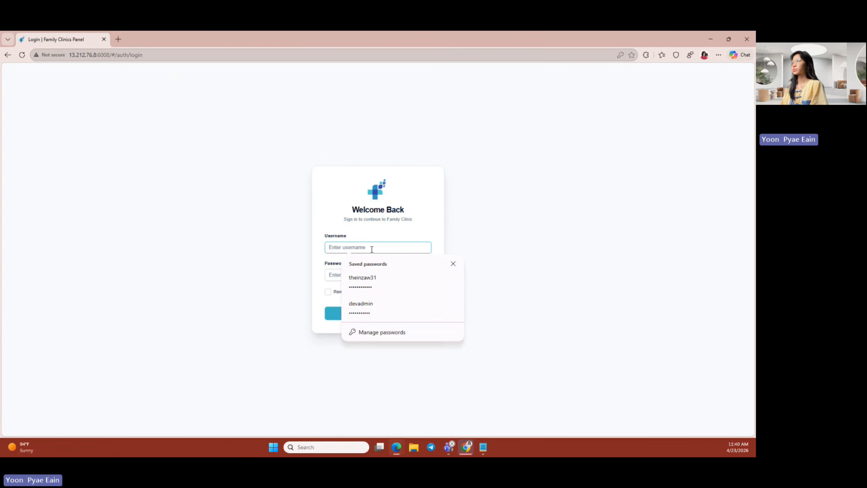
left_click(370, 305)
key("ctrl+a")
type("nini")
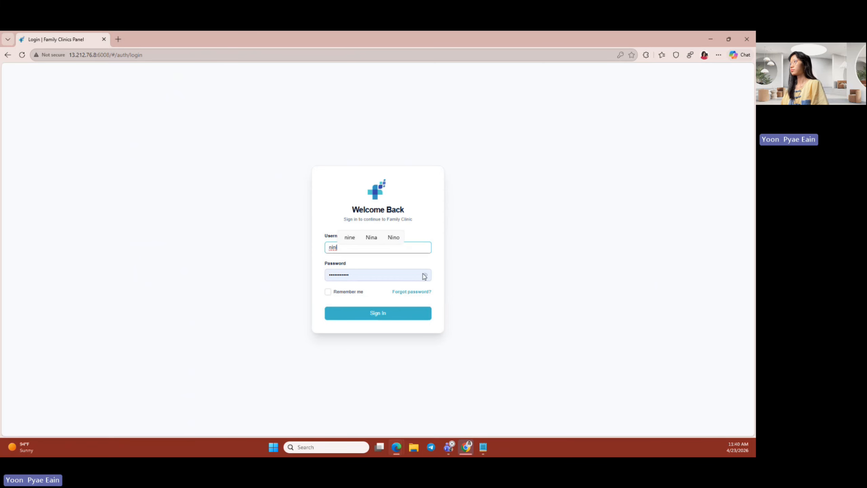
left_click(424, 276)
left_click_drag(336, 275, 320, 279)
type("Fc")
left_click(383, 314)
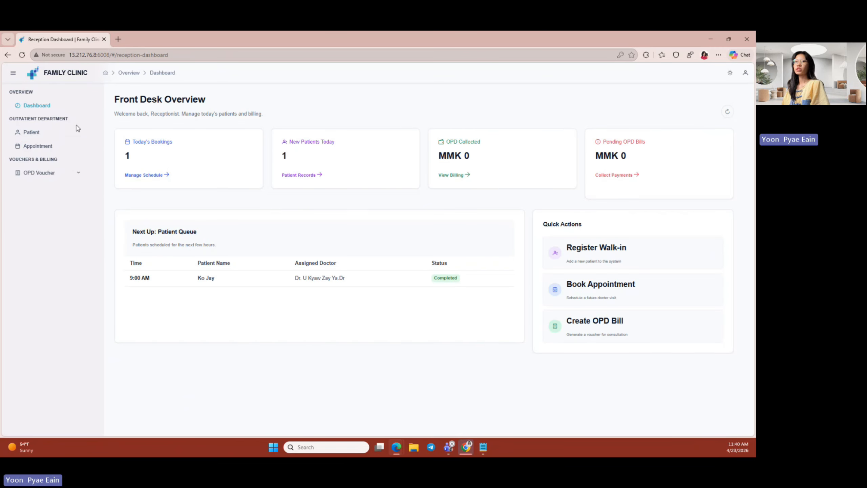
- Open a blank Create Voucher form under OPD Voucher
left_click(61, 137)
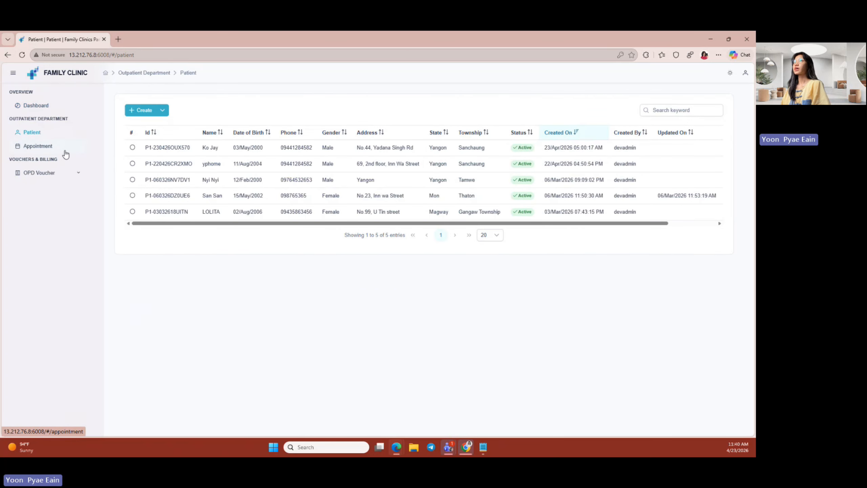
left_click(65, 153)
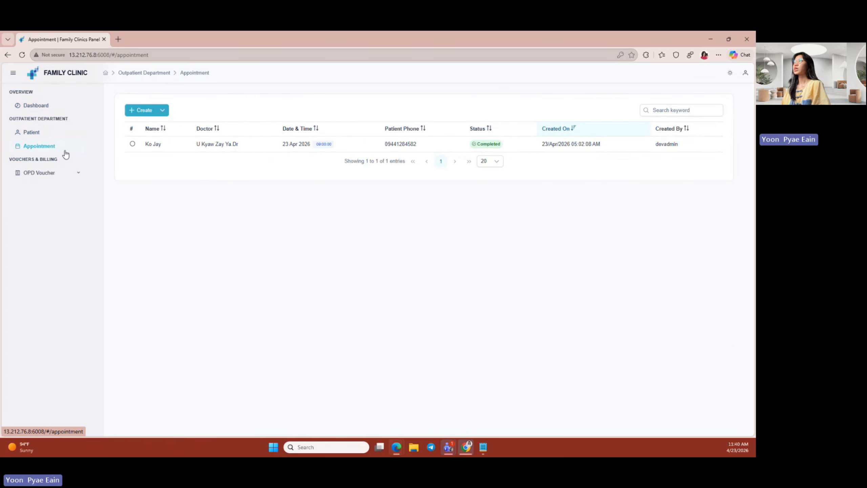
left_click(64, 174)
left_click(63, 193)
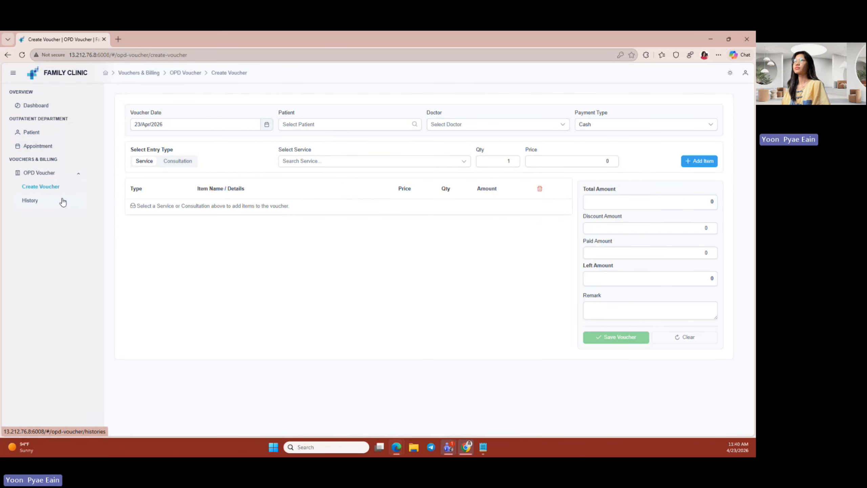
left_click(63, 201)
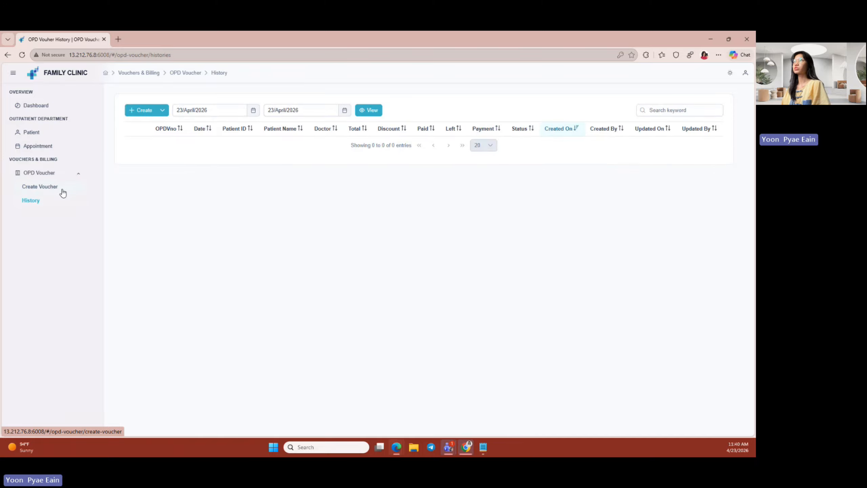
left_click(52, 147)
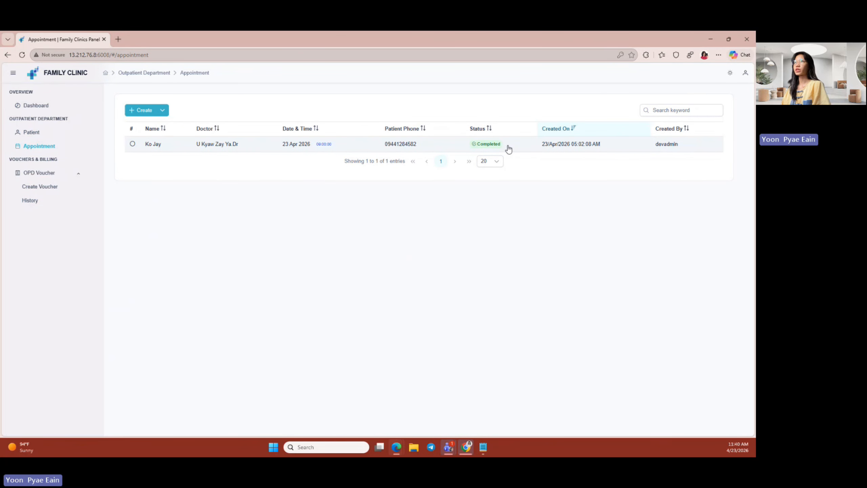
left_click(60, 188)
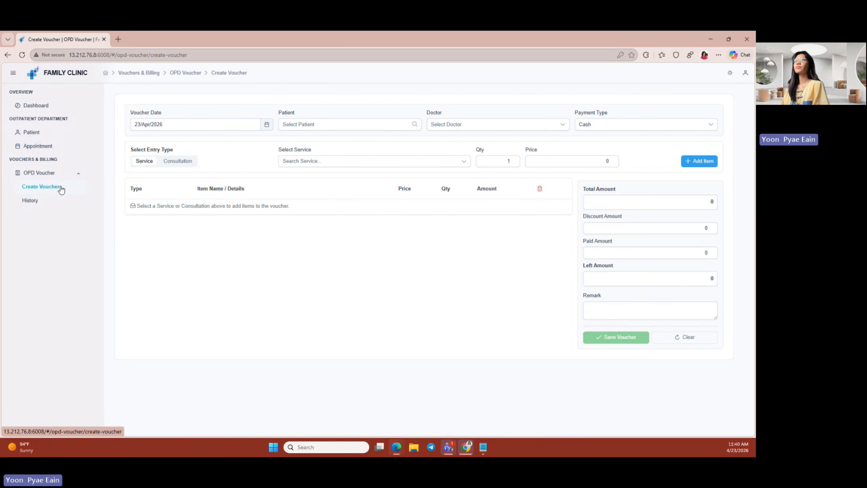
- Choose the patient and the attending doctor for the voucher
left_click(355, 131)
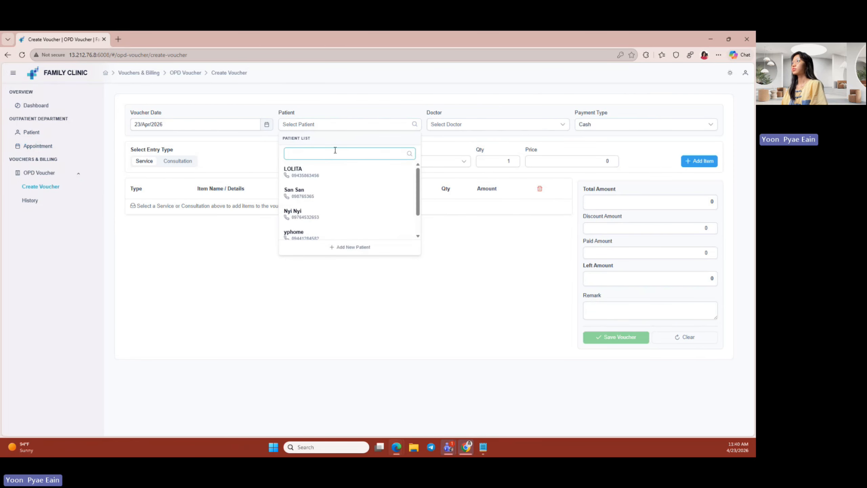
scroll(322, 225, "down", 1)
left_click(320, 229)
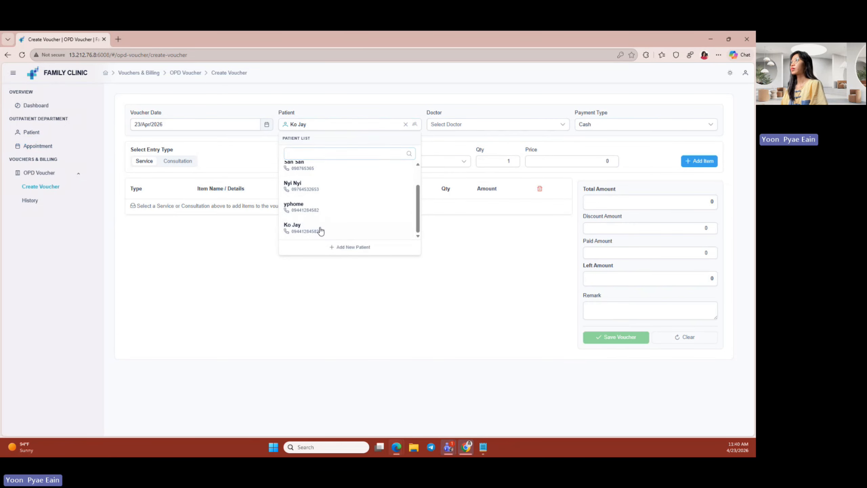
left_click(473, 127)
scroll(472, 206, "down", 1)
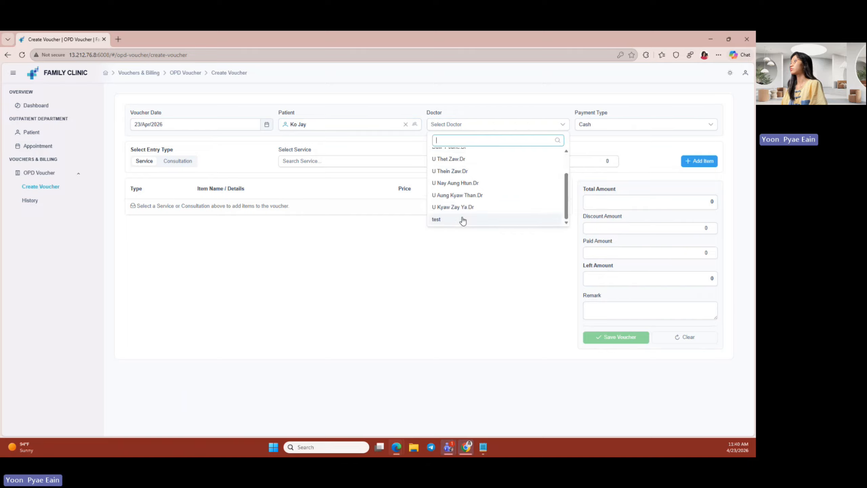
scroll(464, 204, "up", 1)
scroll(468, 186, "down", 1)
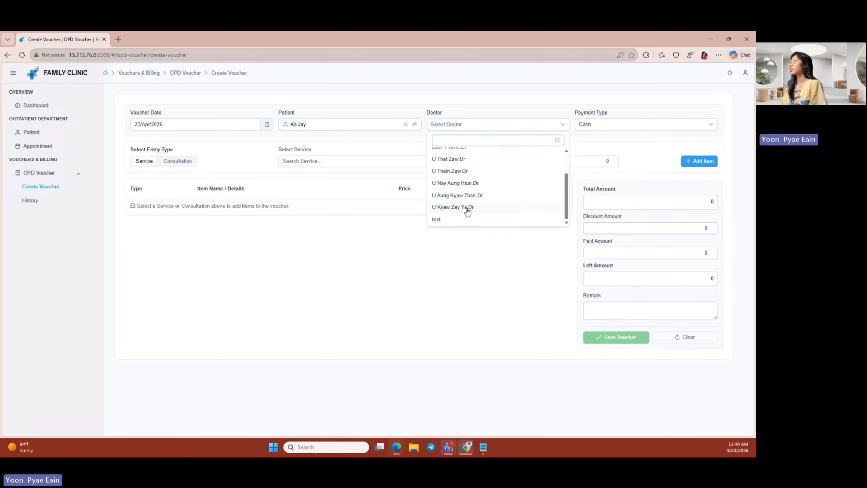
left_click(466, 207)
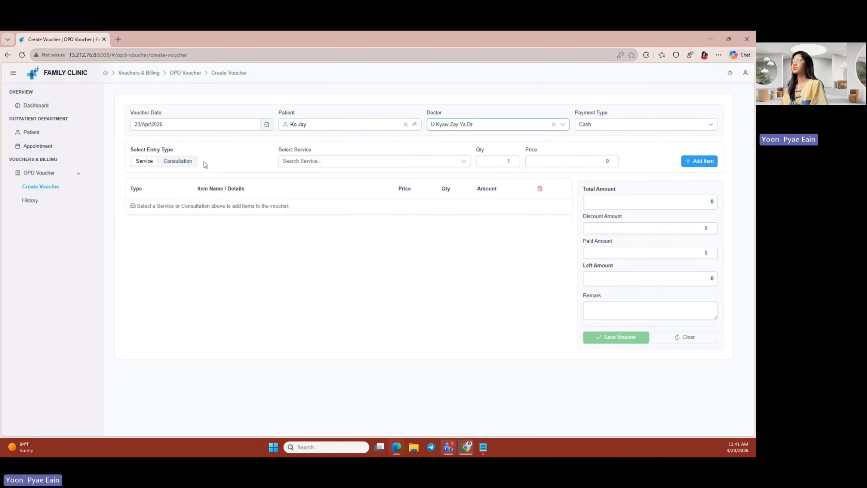
- Add the doctor's consultation with its 25000 fee to the voucher
left_click(188, 162)
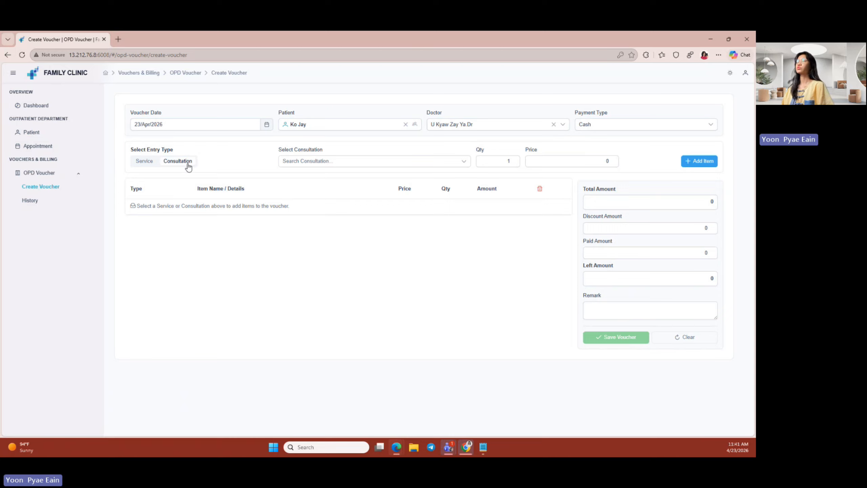
left_click(347, 167)
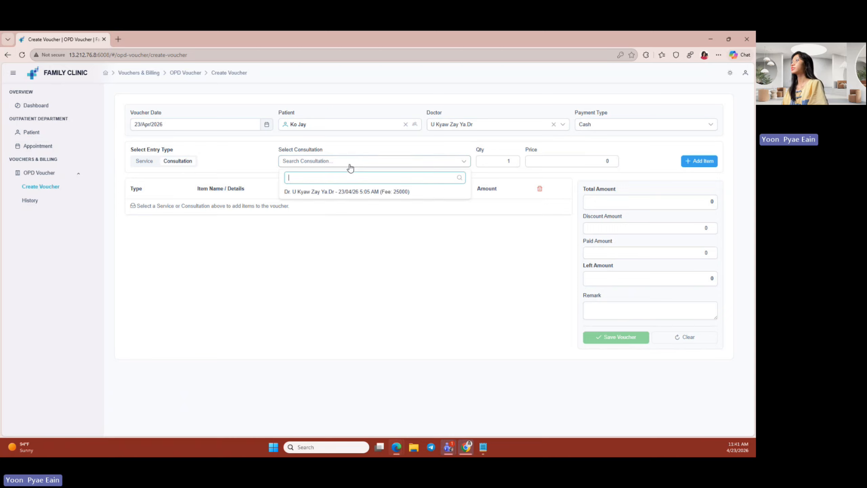
left_click(352, 199)
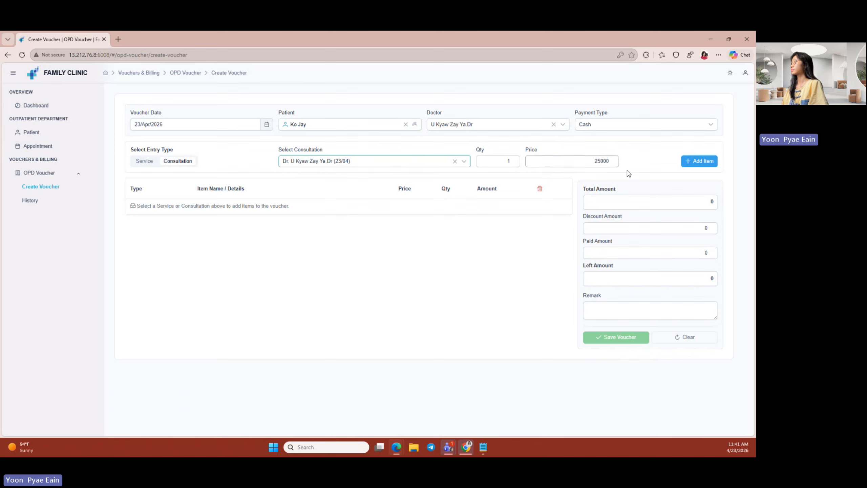
left_click(698, 161)
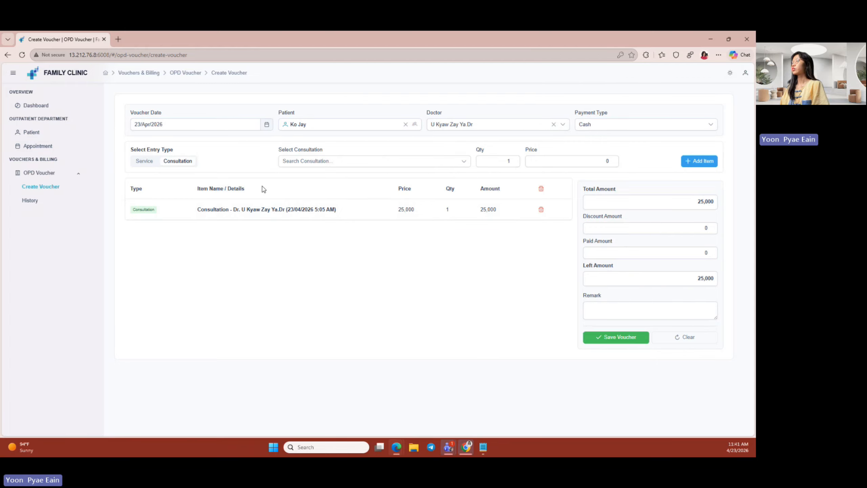
- Add the ECG service to the voucher
left_click(148, 162)
left_click(340, 163)
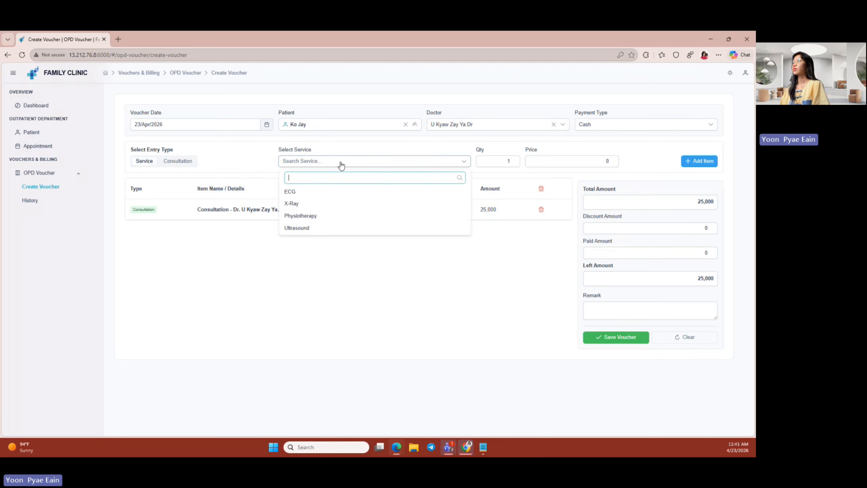
left_click(321, 196)
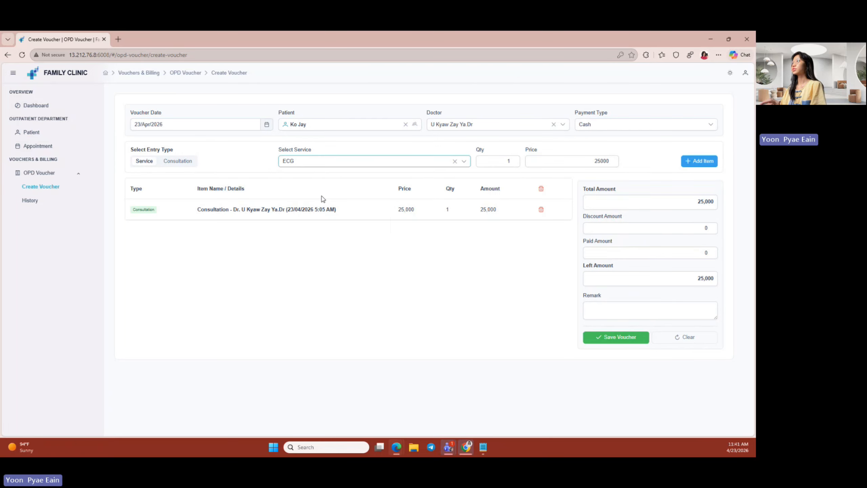
left_click(706, 164)
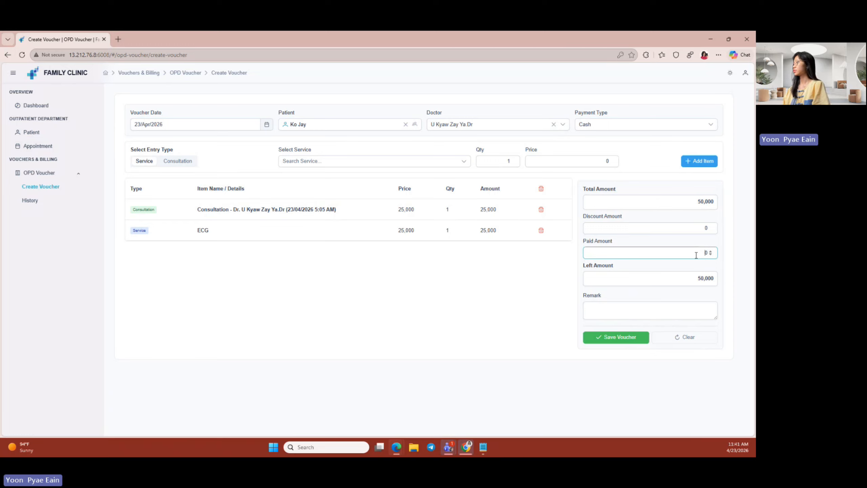
- Enter a paid amount of 50000, set payment type to KBZPay, and save the voucher
type("0000")
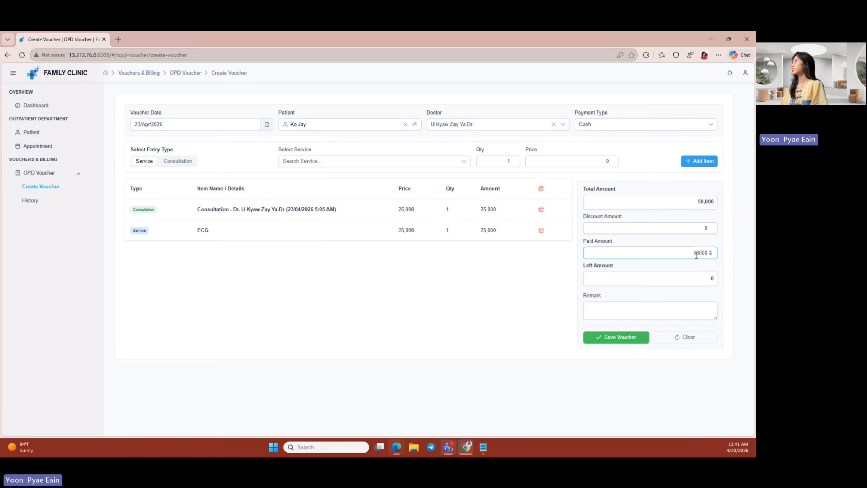
left_click(603, 125)
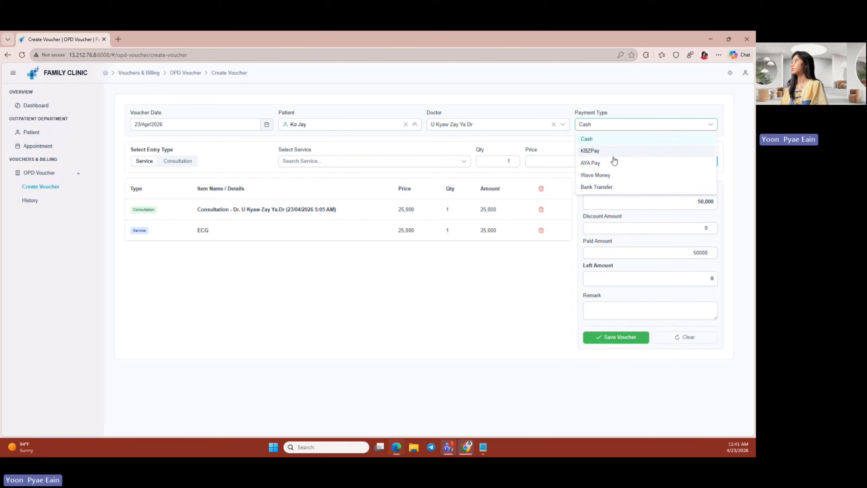
left_click(613, 166)
left_click(607, 127)
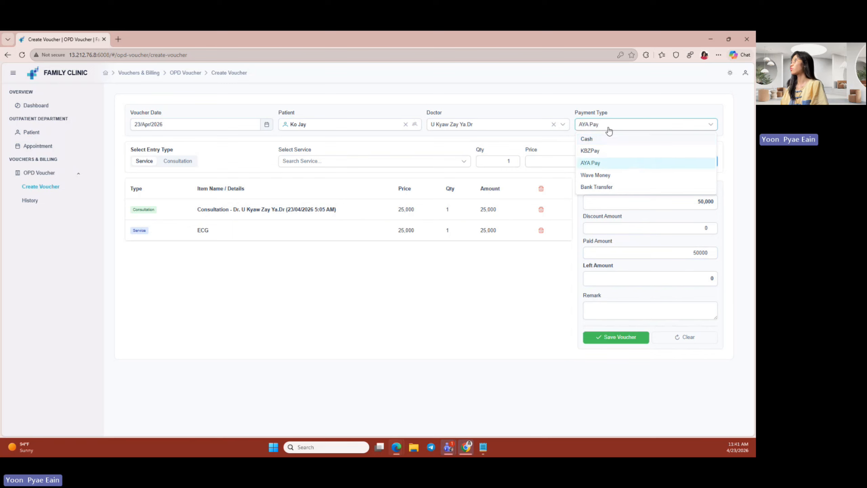
left_click(607, 127)
left_click(607, 127)
left_click(609, 153)
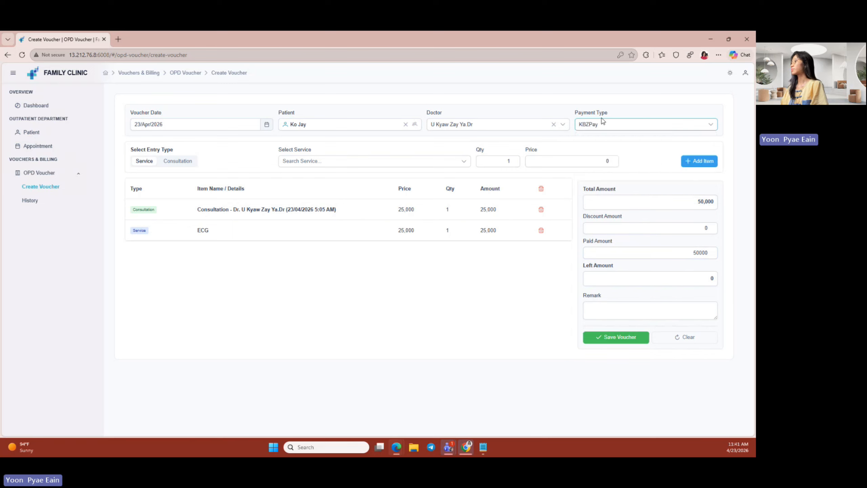
left_click(608, 344)
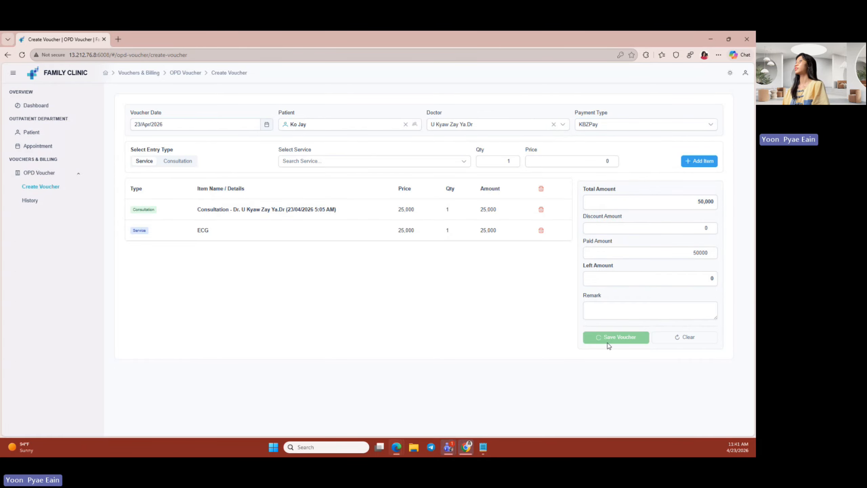
left_click_drag(200, 156, 164, 165)
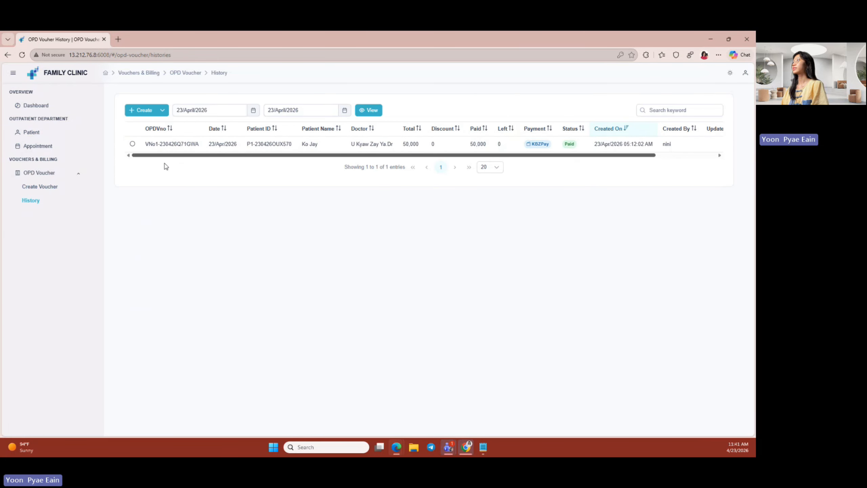
- View the saved voucher's details, then return to the voucher history list
left_click(162, 110)
left_click(162, 124)
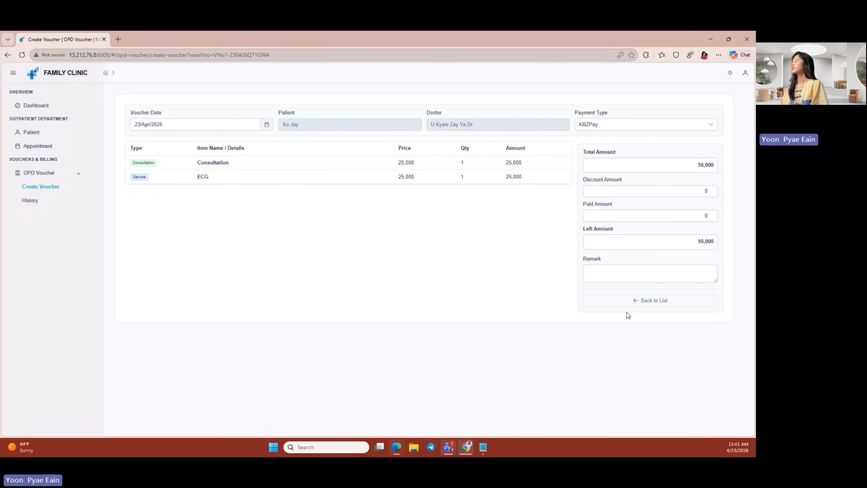
left_click(58, 192)
left_click(57, 204)
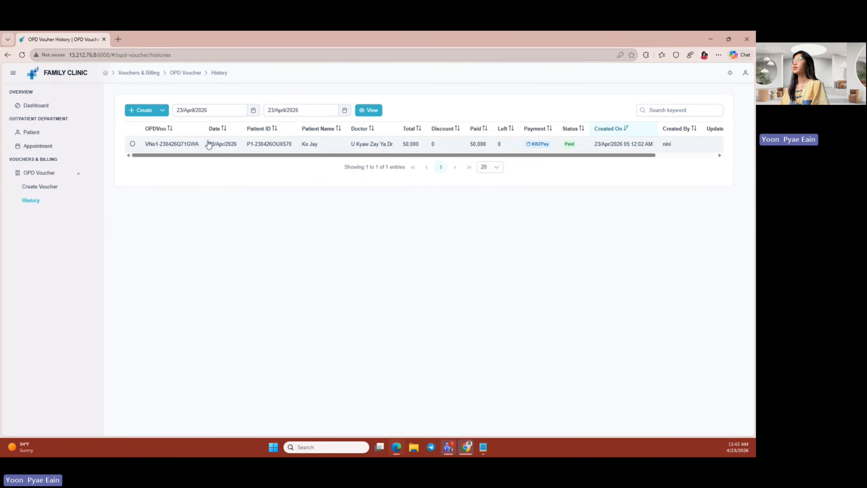
left_click(158, 112)
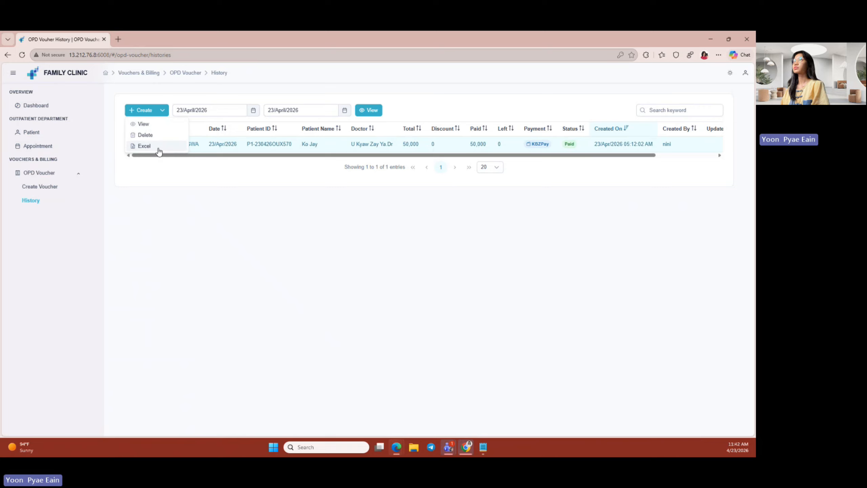
- Set the history start date to 01 March 2026 and reload the vouchers
left_click(253, 110)
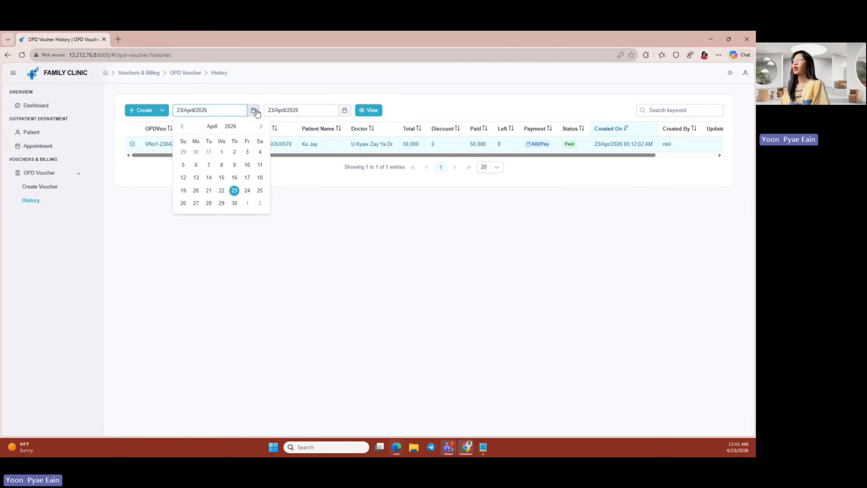
left_click(221, 152)
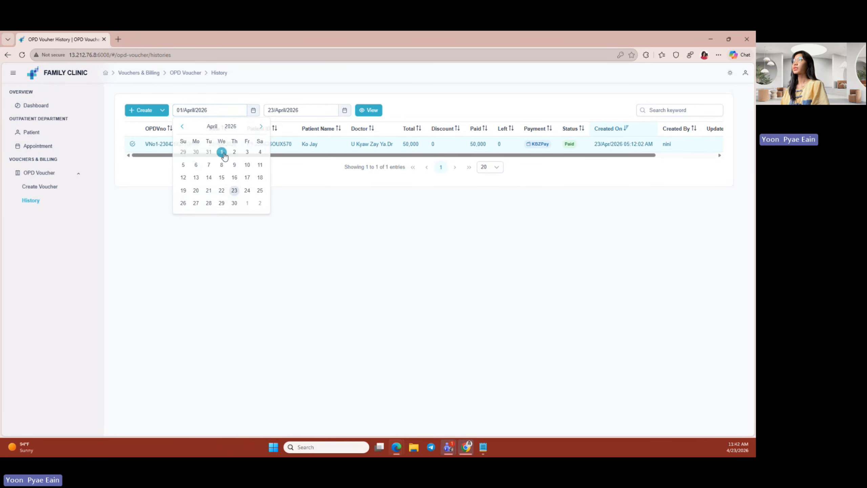
left_click(372, 114)
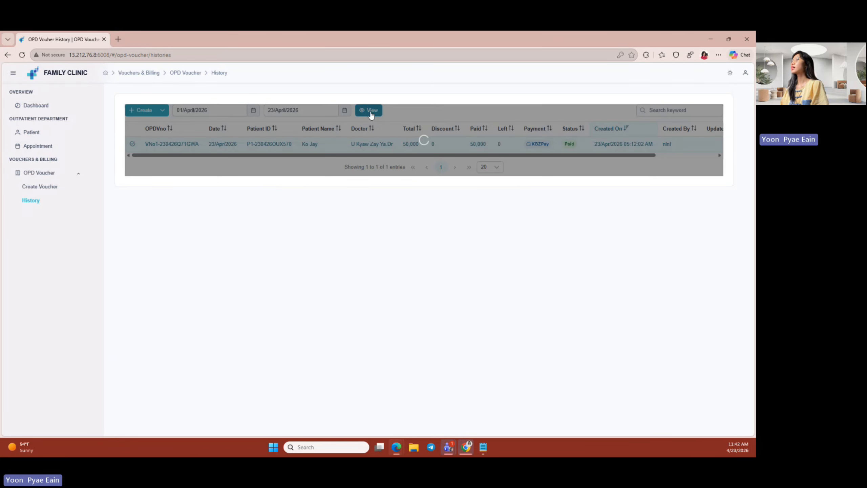
left_click(242, 110)
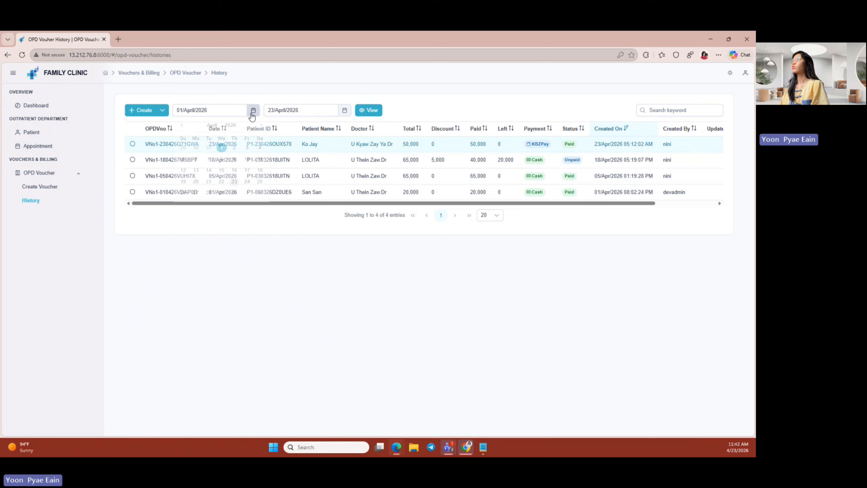
left_click(182, 127)
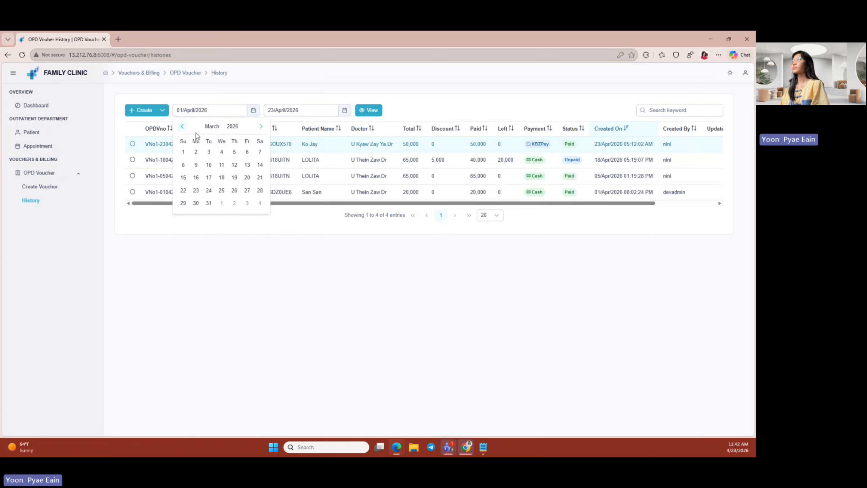
left_click(184, 153)
left_click(369, 110)
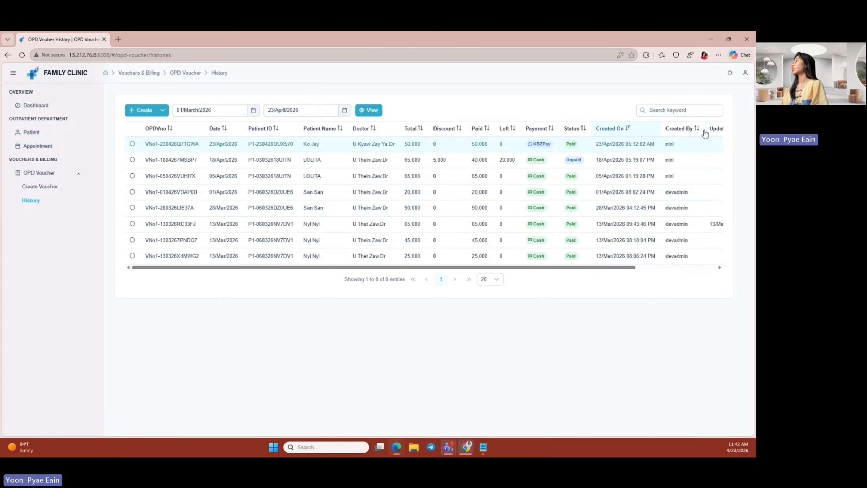
- Search the vouchers for 'ko', then clear the search
left_click(684, 114)
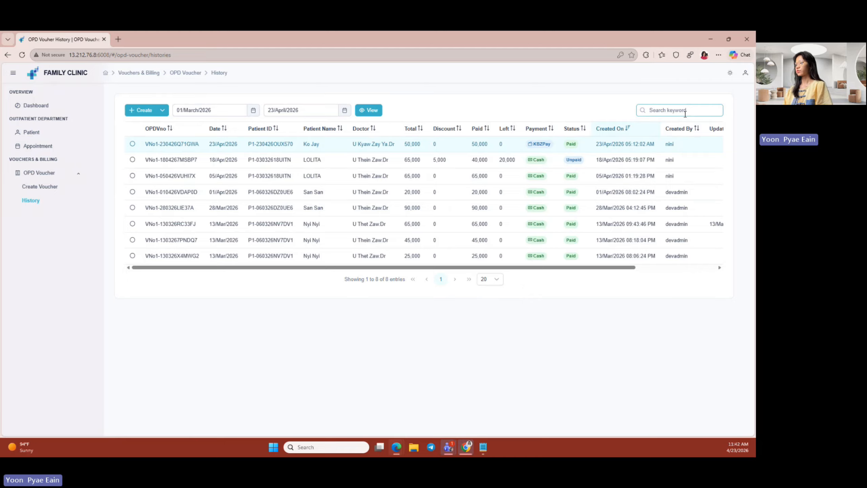
type("ko")
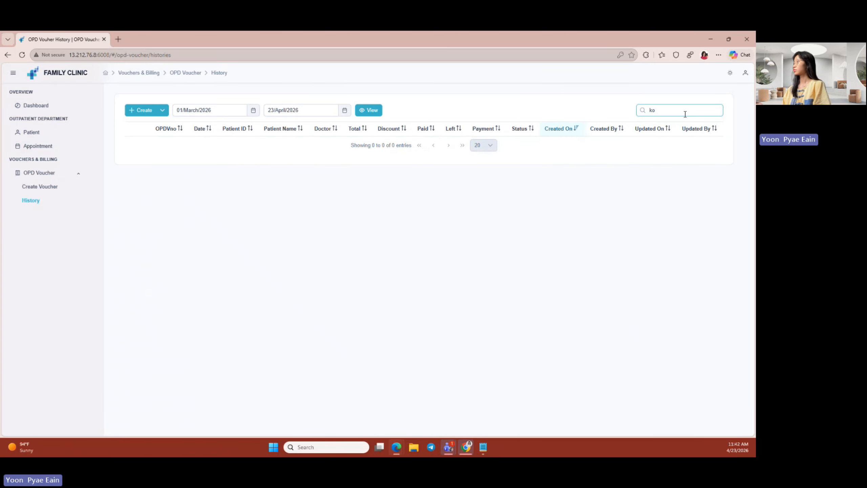
key("BackSpace")
key("BackSpace")
key("BackSpace")
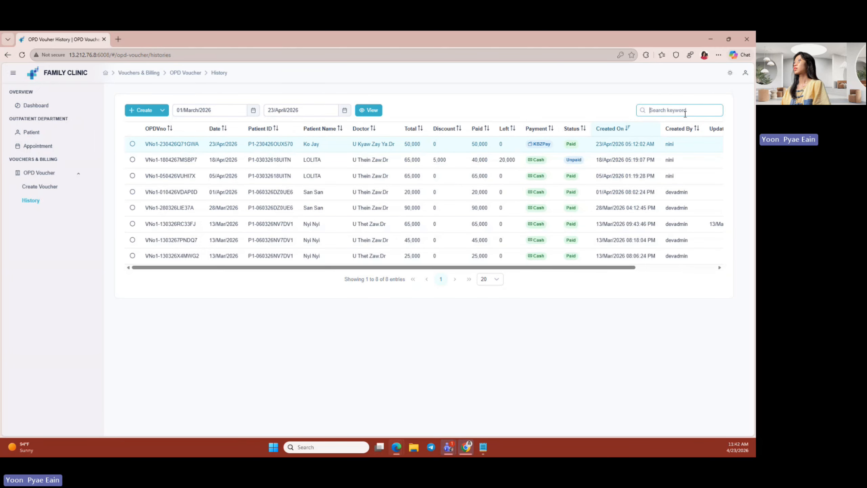
left_click(162, 111)
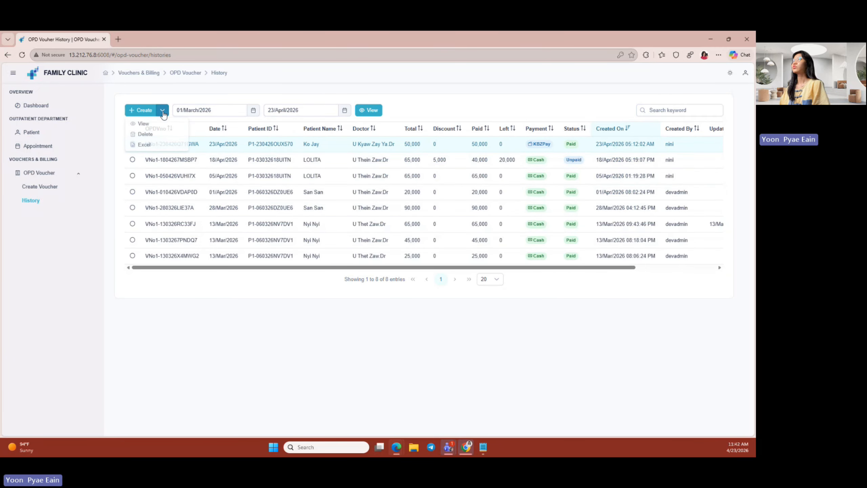
- Export the voucher list to Excel and open OPD Voucher 23-Apr-26.xlsx
left_click(162, 115)
left_click(162, 115)
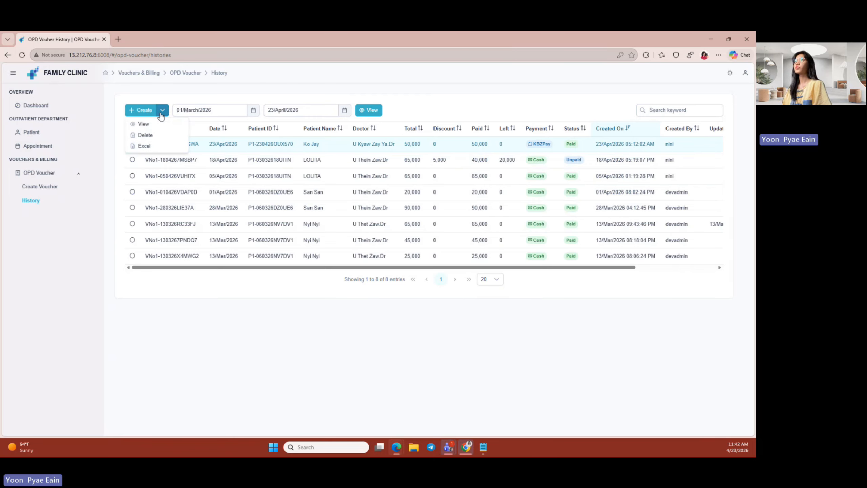
left_click(164, 149)
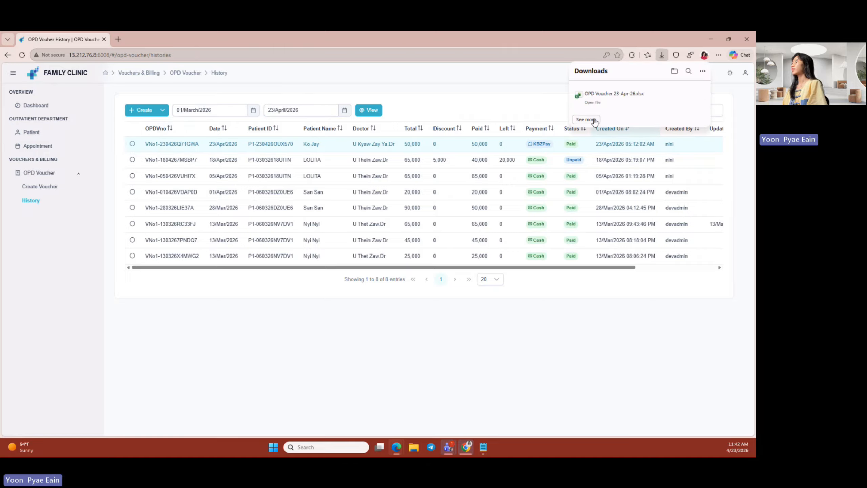
left_click(610, 104)
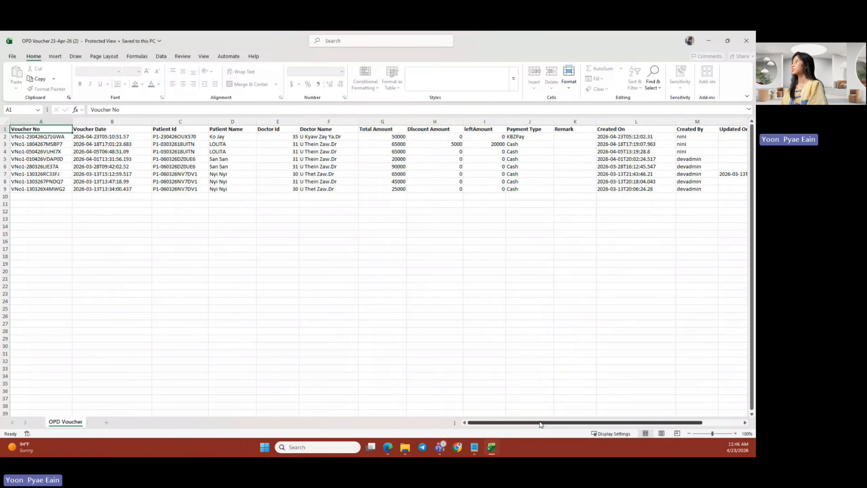
- Check cells A9 and A1 of the eight-voucher sheet, then minimize Excel
left_click_drag(540, 424, 558, 425)
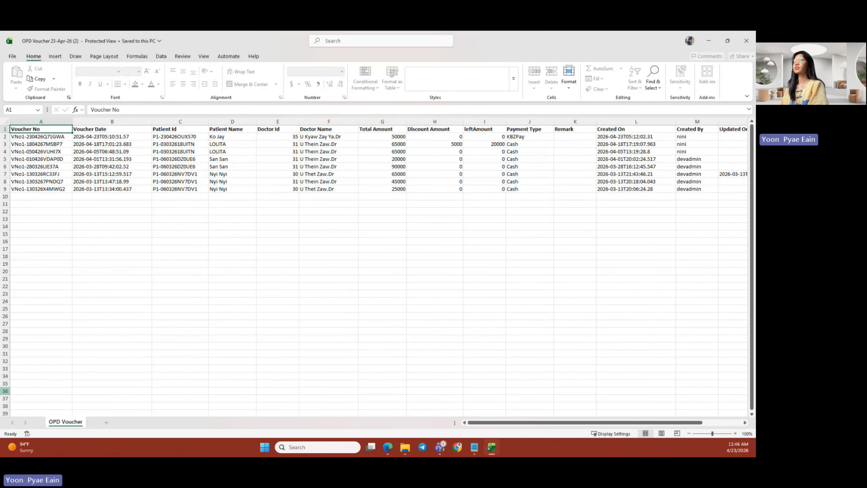
left_click(49, 190)
left_click(43, 131)
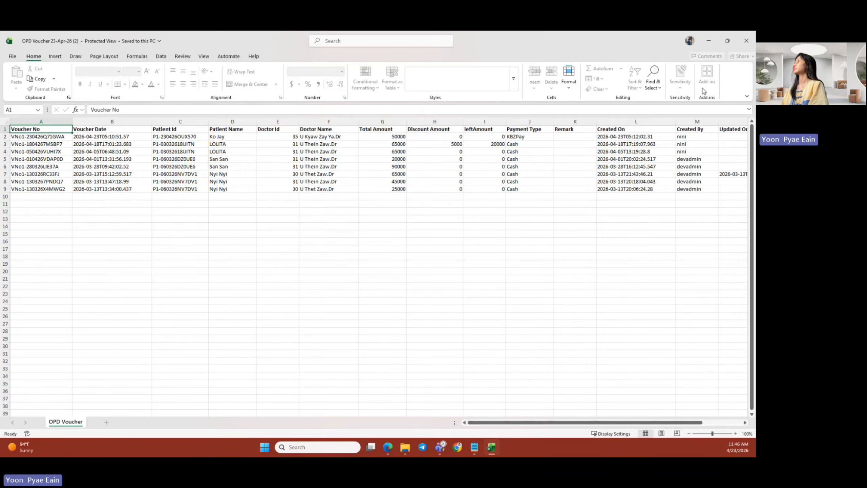
left_click(713, 46)
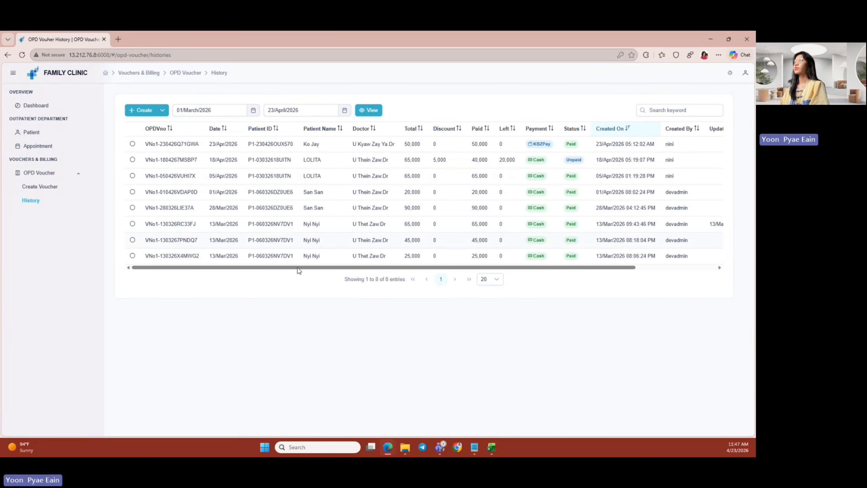
- Sign out of the receptionist's session, confirming the logout
left_click_drag(347, 268, 206, 272)
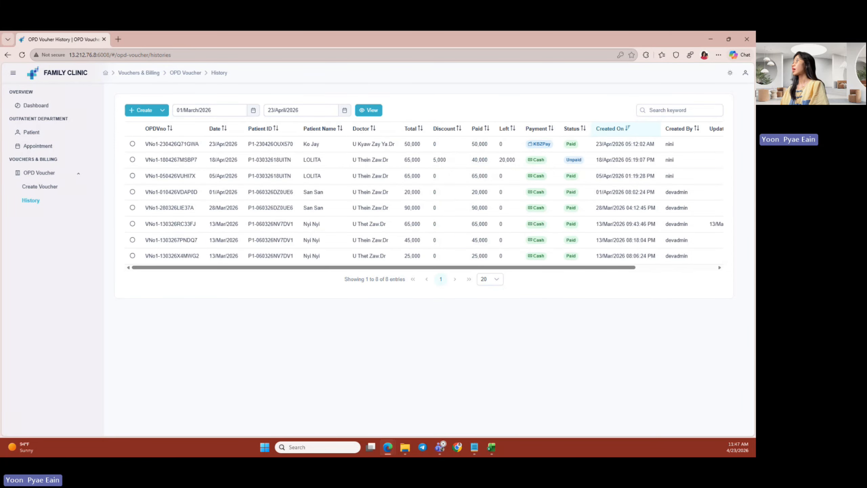
left_click(746, 76)
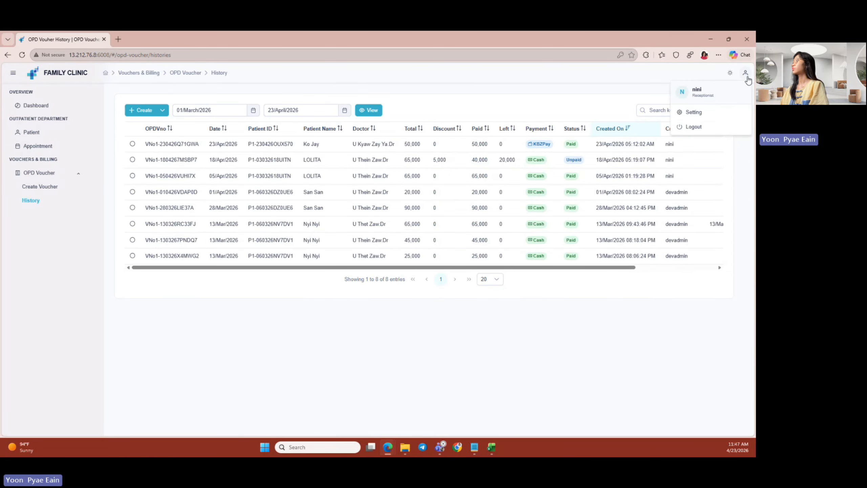
left_click(696, 127)
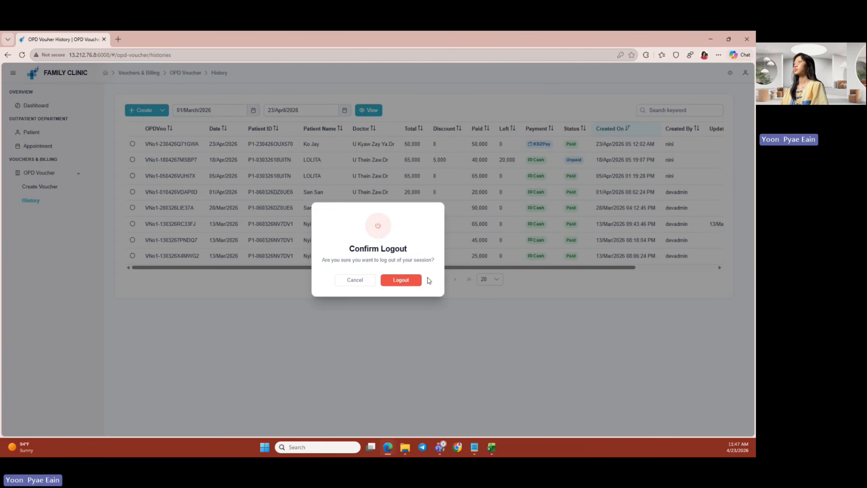
left_click(408, 280)
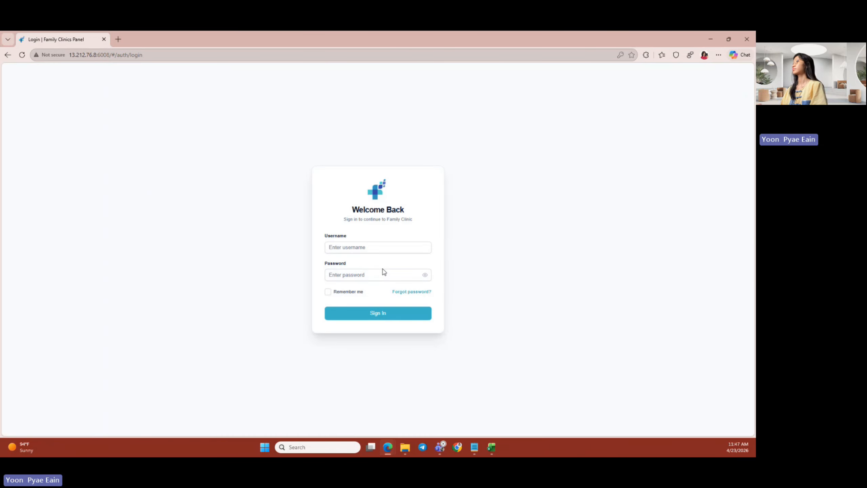
- Sign in with the saved pharmacist username and password
left_click(376, 247)
type("lavi")
left_click(357, 277)
left_click(358, 274)
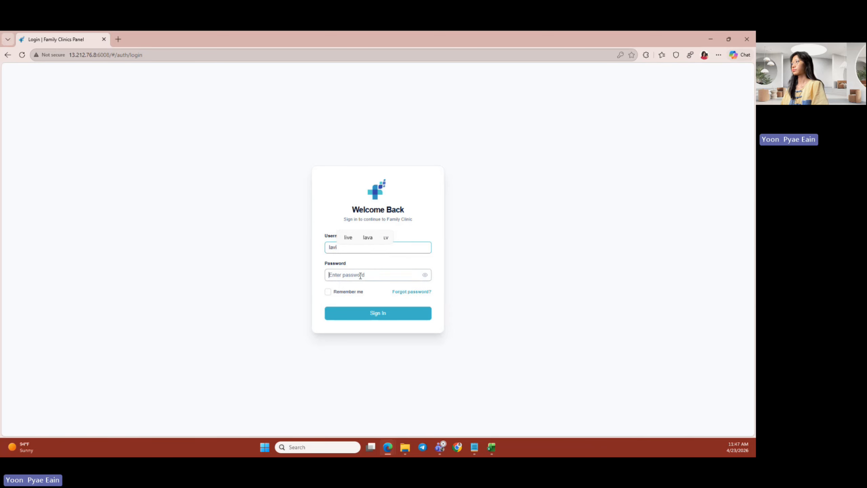
left_click(373, 341)
left_click(425, 275)
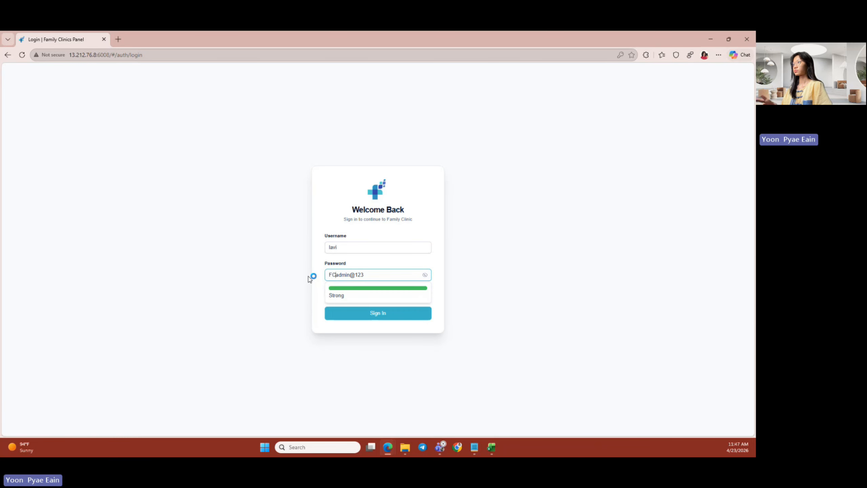
left_click(389, 312)
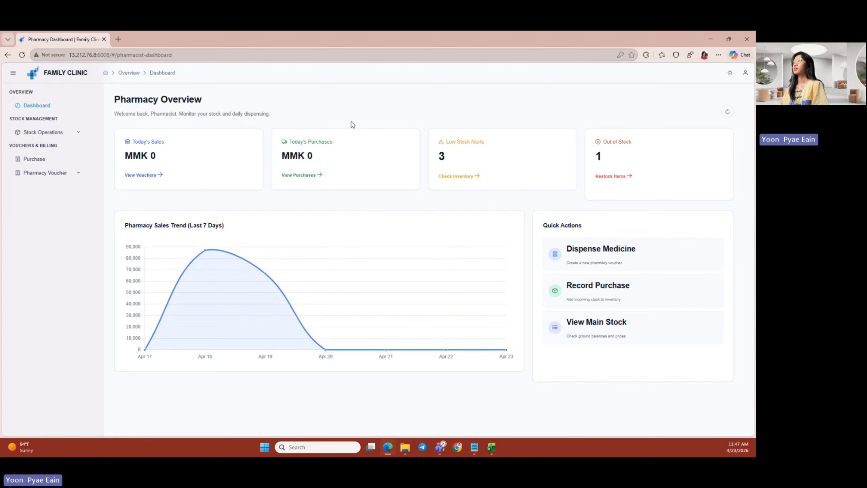
- Create an active packet type 'Box of 5' with capacity 10
left_click(63, 135)
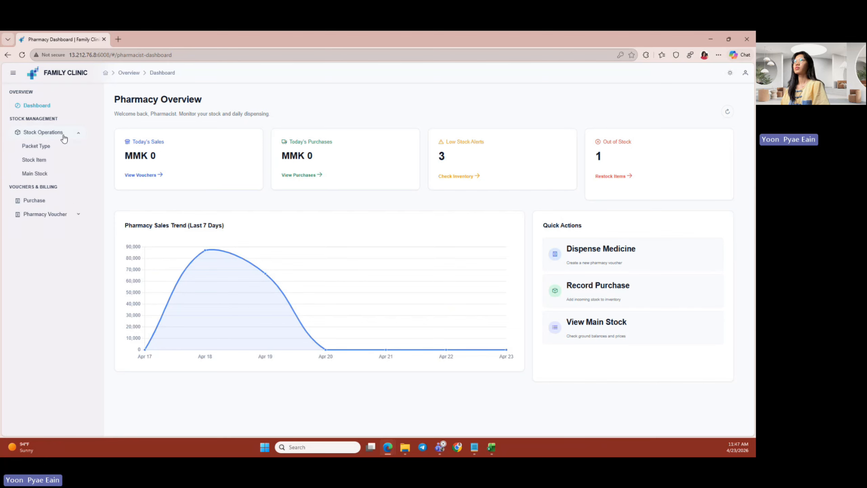
left_click(60, 151)
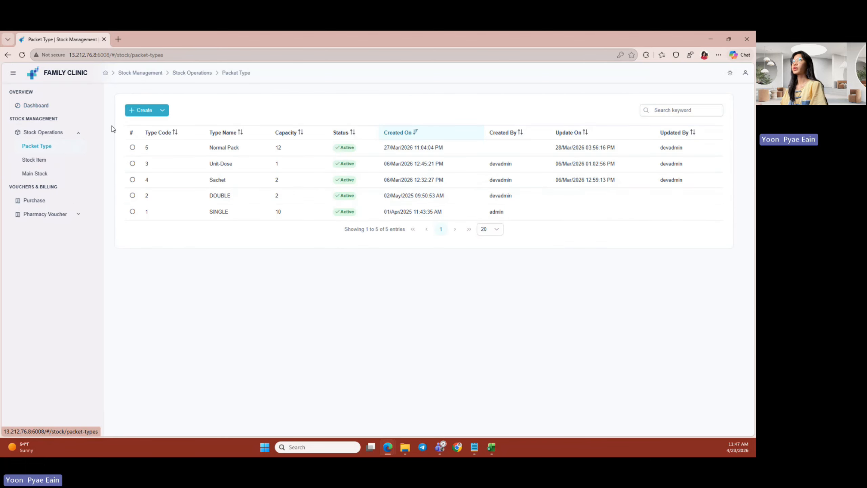
left_click(141, 111)
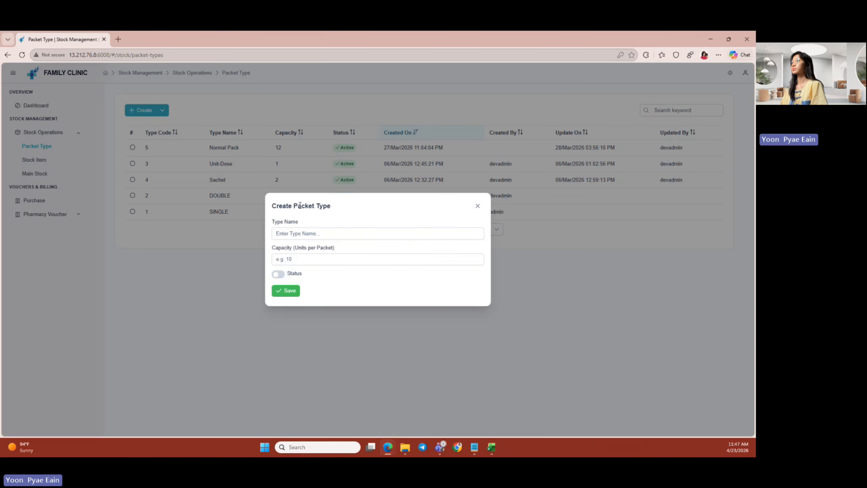
left_click(291, 233)
type("Box of 5")
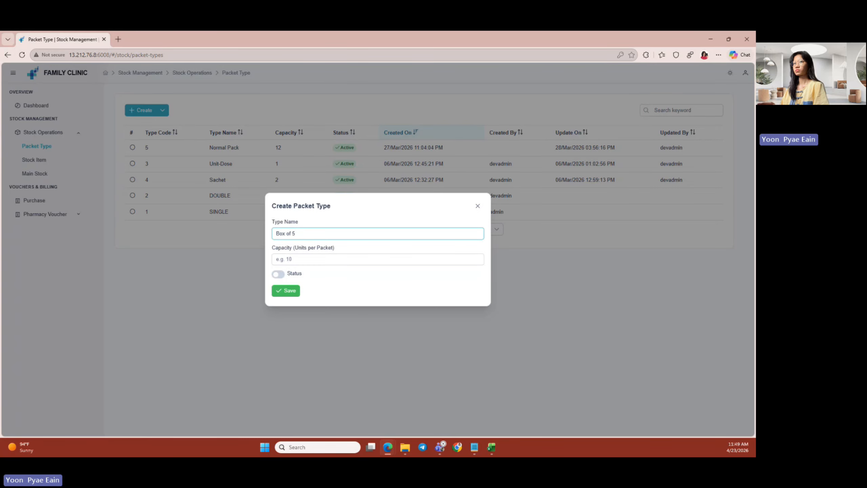
left_click(288, 259)
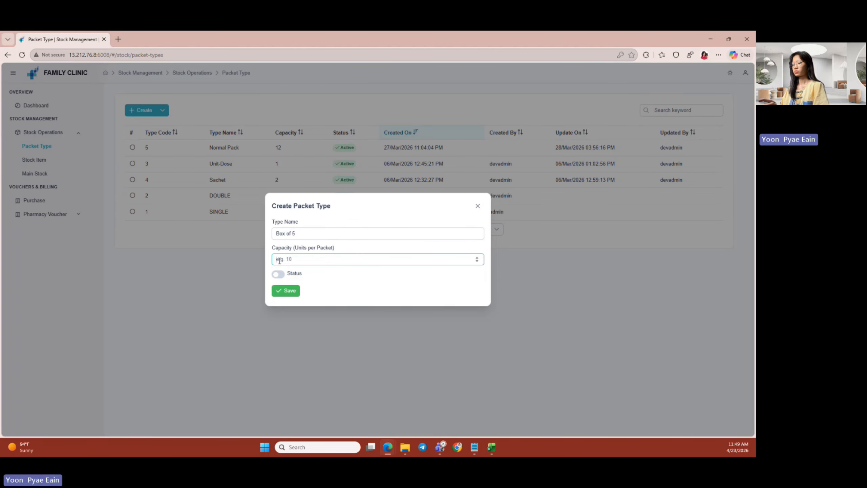
type("10")
left_click(278, 274)
left_click(292, 296)
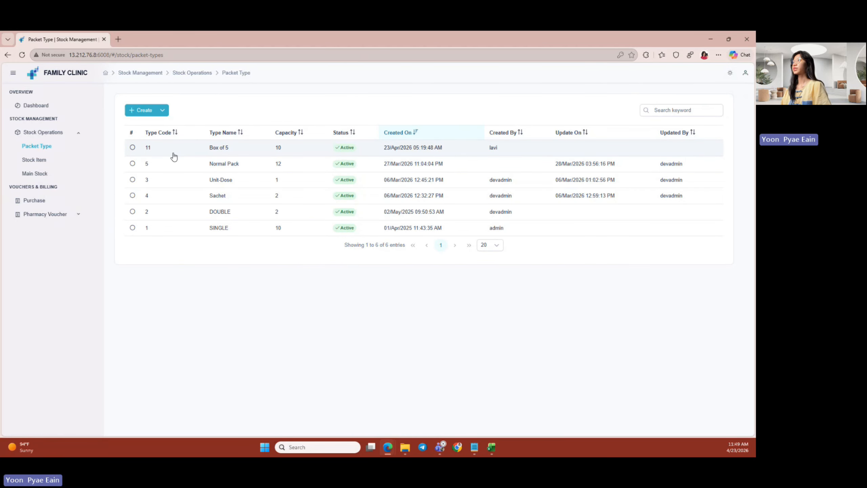
left_click(35, 160)
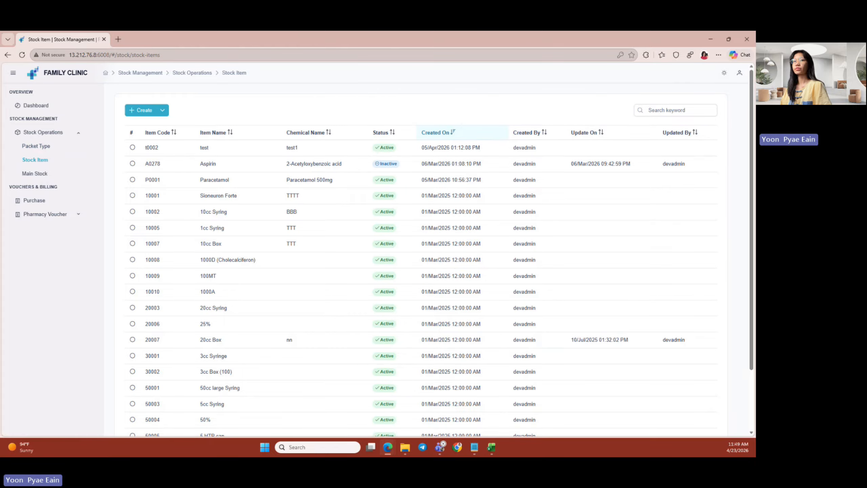
- Create active stock item Amoxicillin 500mg, chemical Amoxicillin Hydrate, packet type Box of 5
left_click(147, 110)
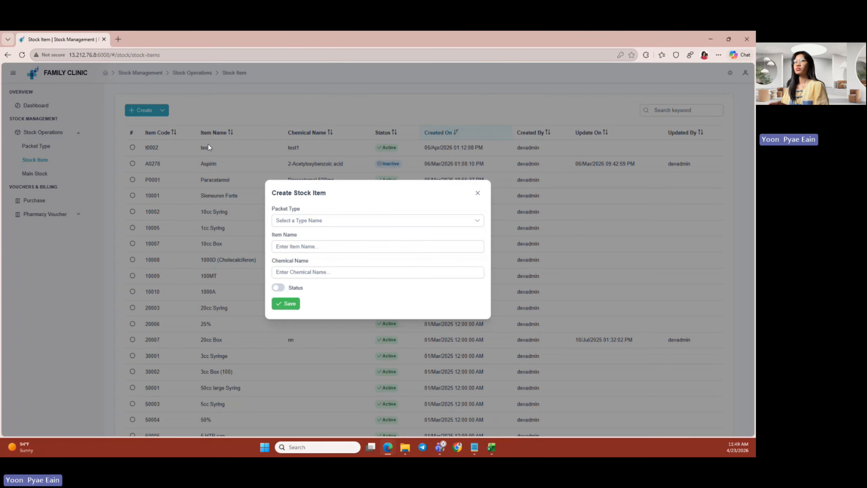
left_click(333, 221)
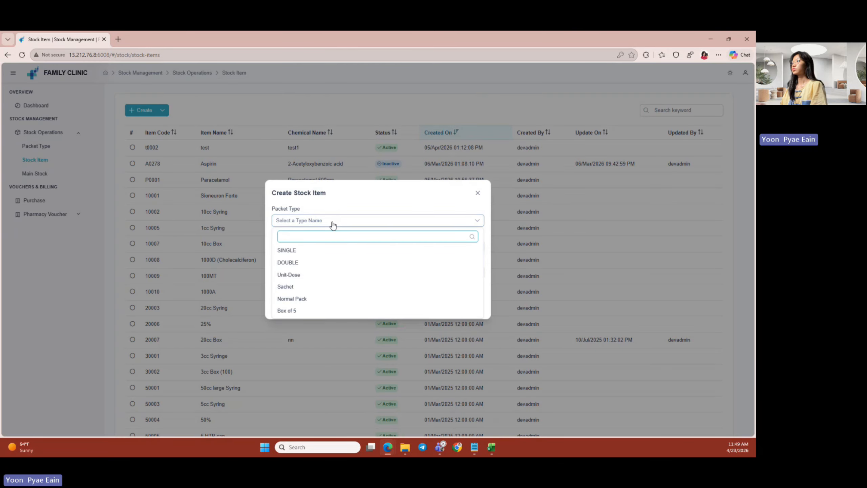
left_click(319, 311)
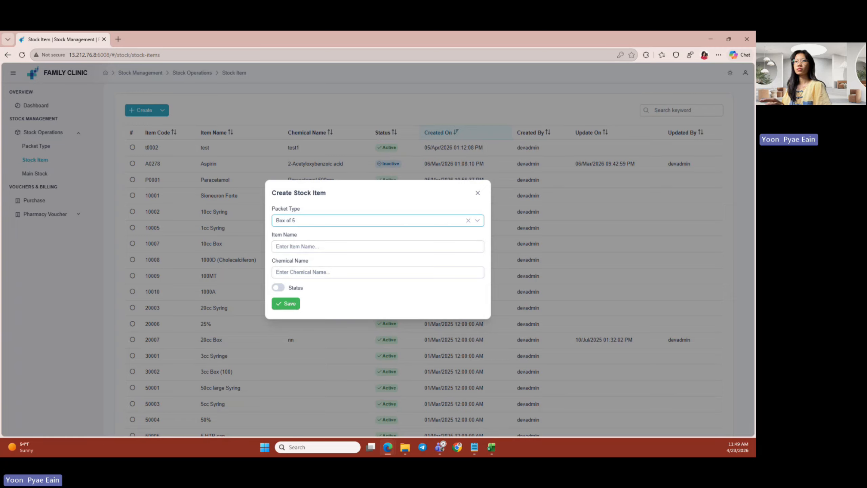
left_click(275, 249)
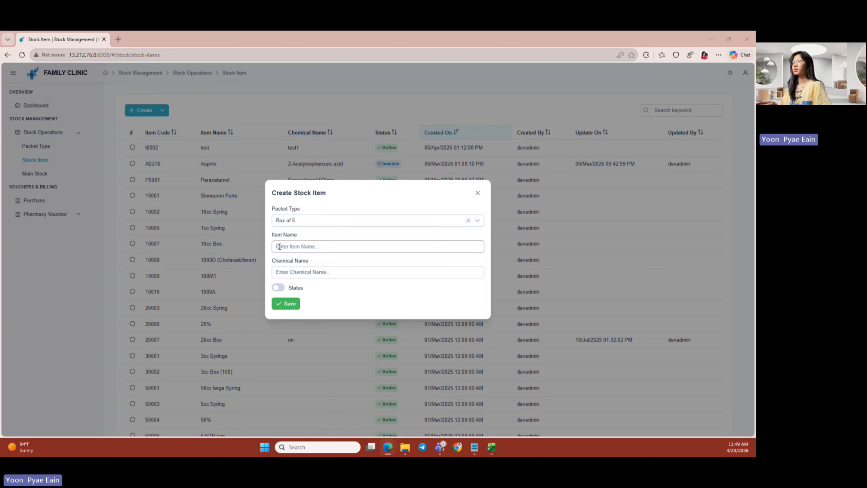
type("Amoxicillin 500mg")
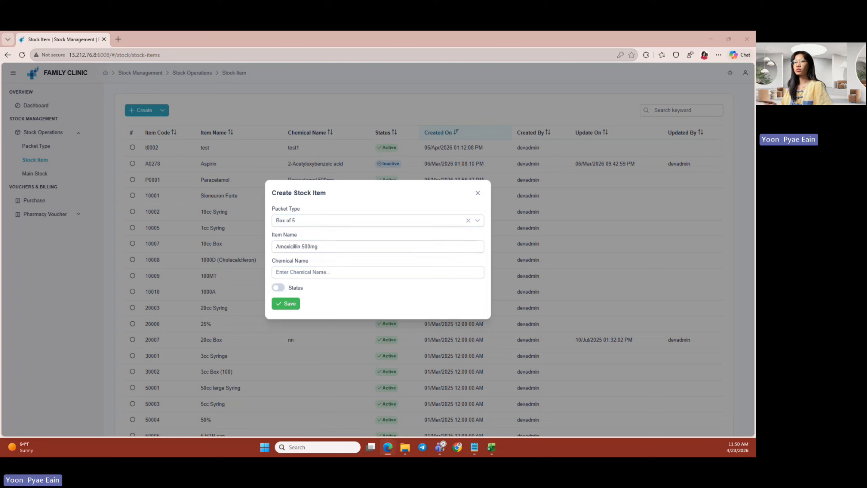
left_click(315, 273)
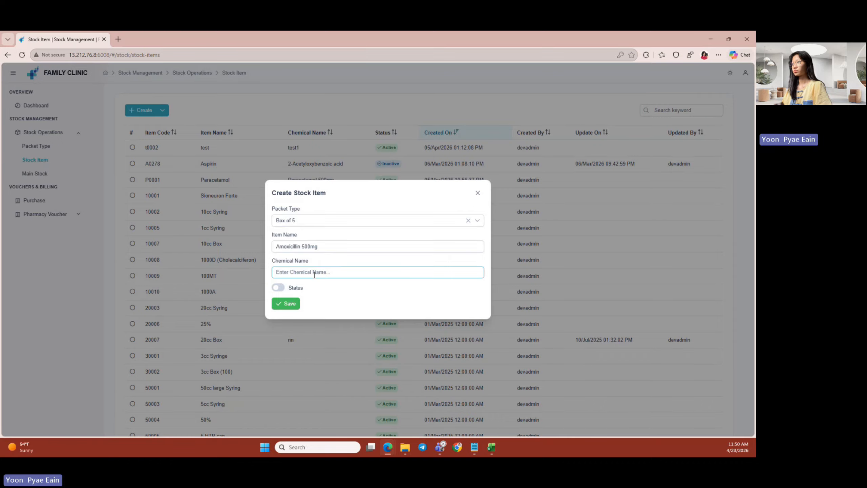
type("A")
type("moxicillin Hydrate")
left_click(278, 287)
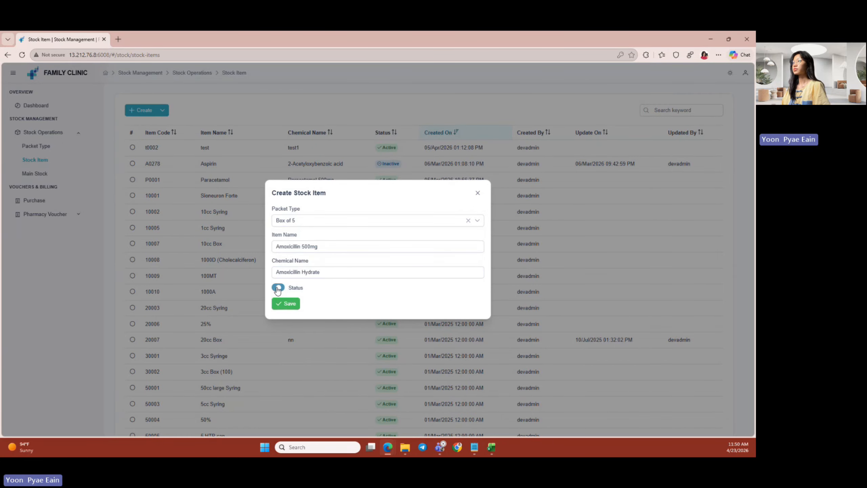
left_click(286, 303)
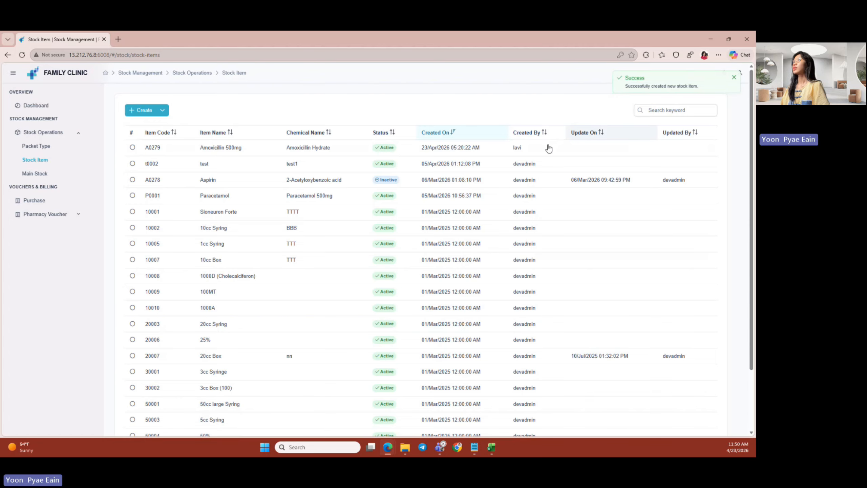
left_click(233, 151)
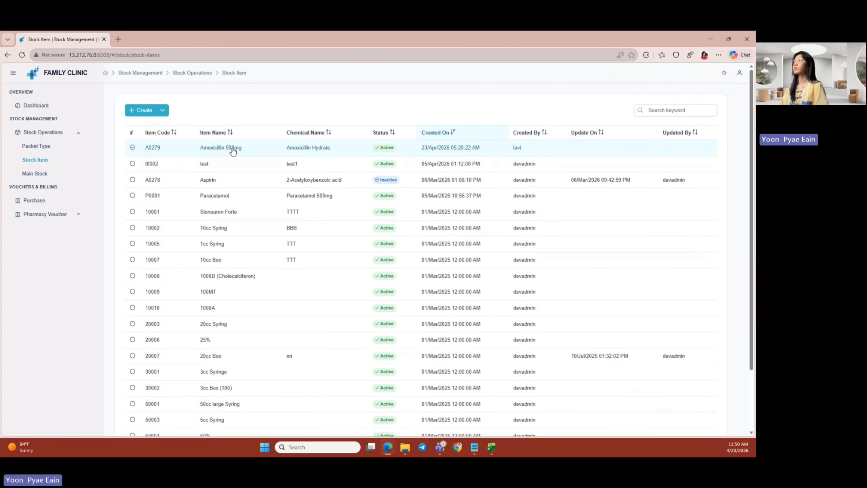
- Review the Main Stock list's low-stock alert and Amoxicillin 500mg's Out of Stock (0) balance
left_click(51, 175)
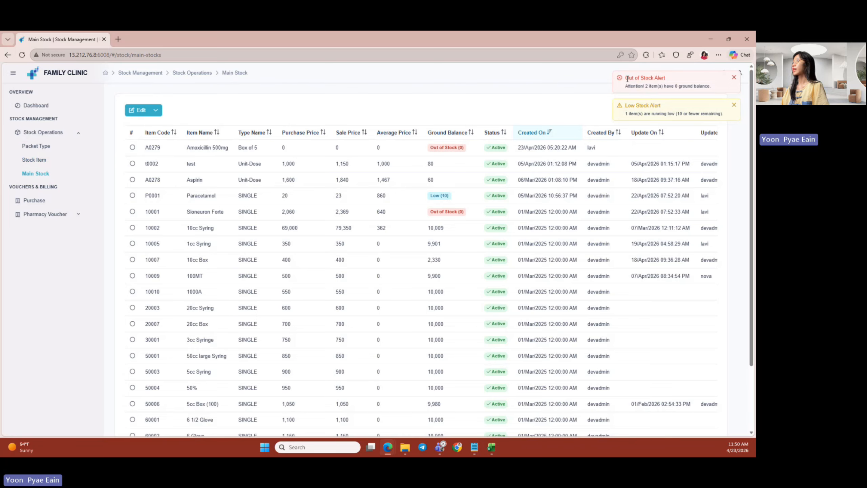
left_click_drag(625, 107, 669, 109)
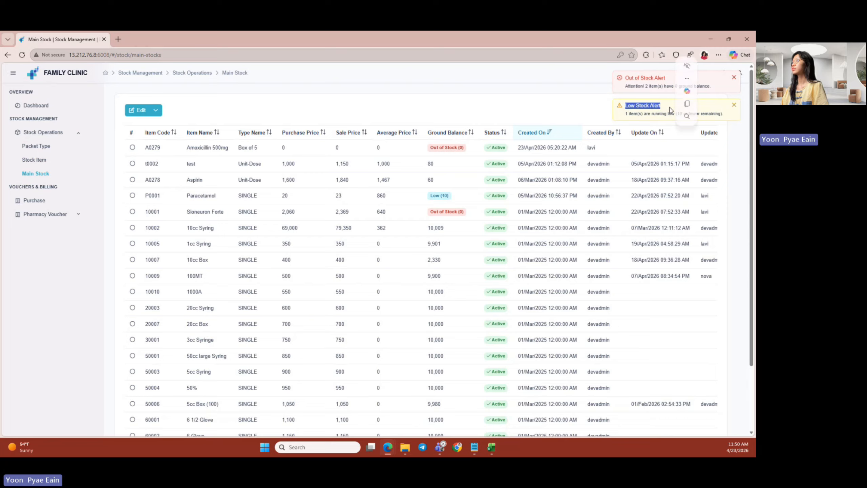
left_click(501, 119)
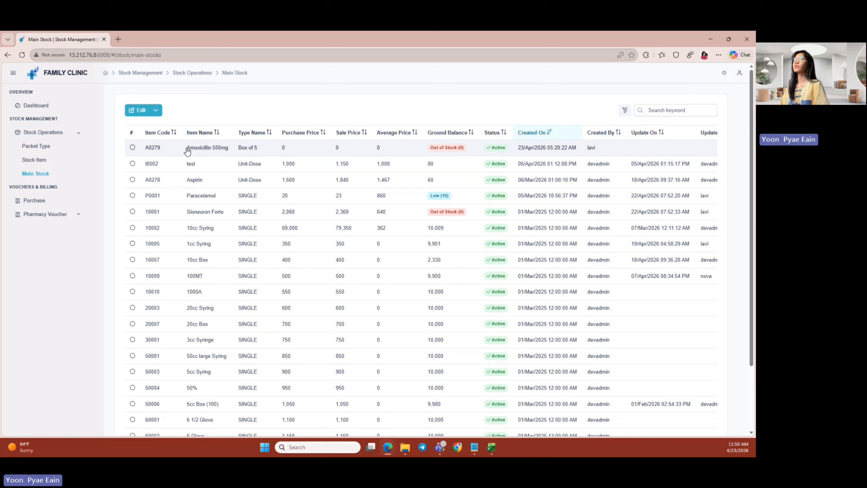
left_click_drag(187, 150, 260, 150)
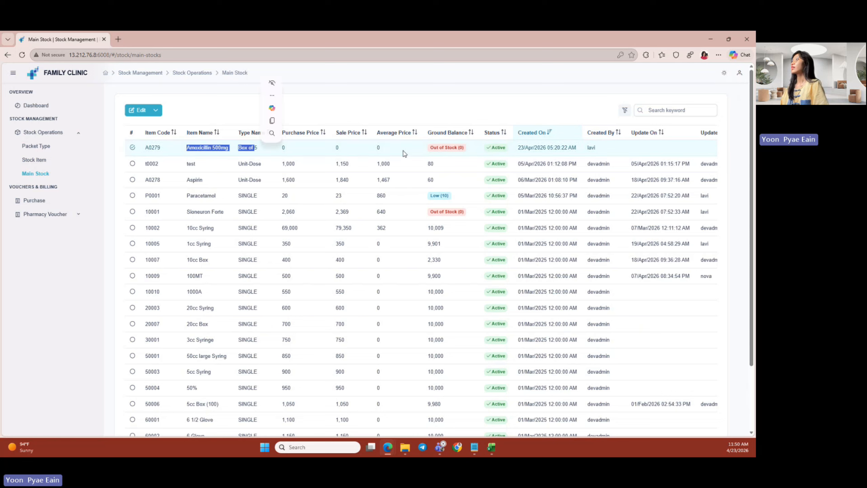
left_click(429, 149)
left_click_drag(428, 149, 465, 150)
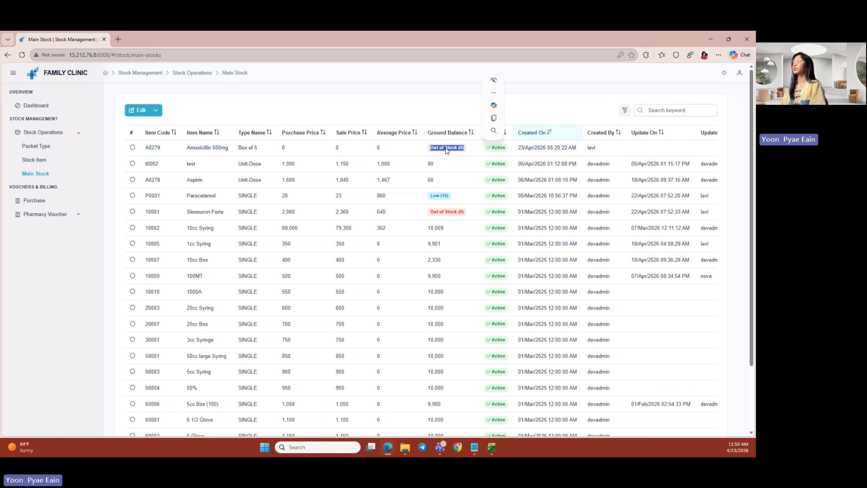
left_click(443, 101)
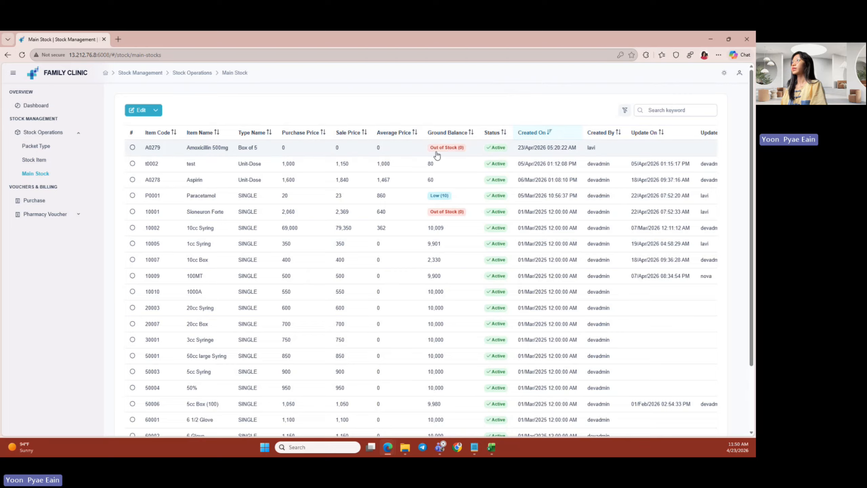
left_click(44, 204)
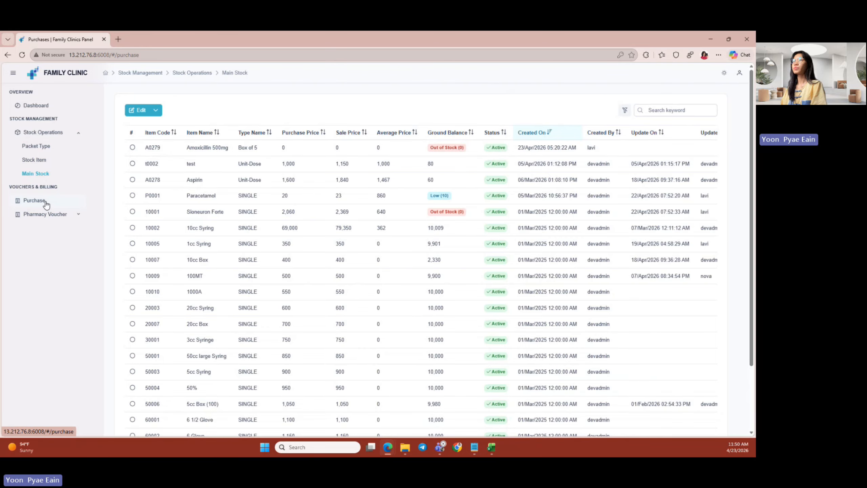
- Start a new purchase of Amoxicillin 500mg at price 2500, 14% markup, quantity 100
left_click(137, 115)
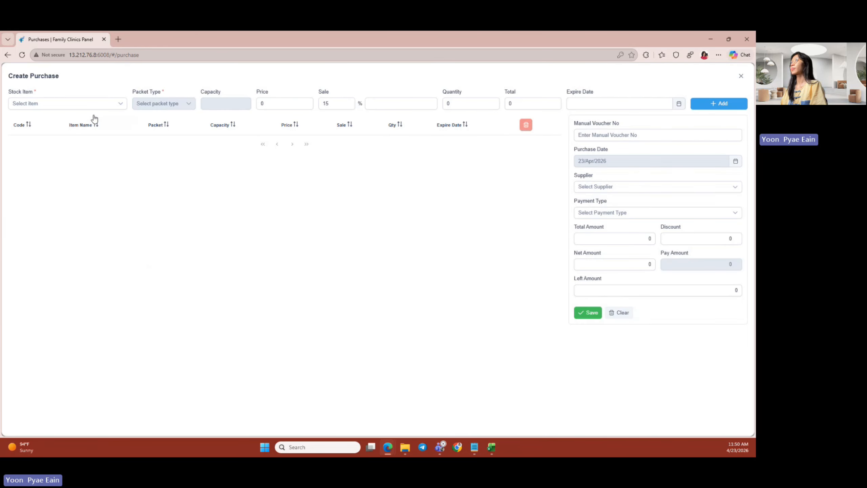
left_click(84, 108)
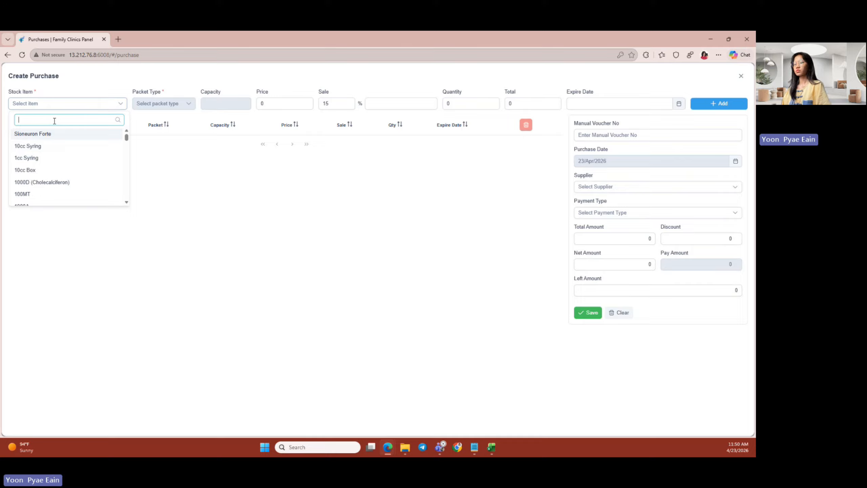
type("A")
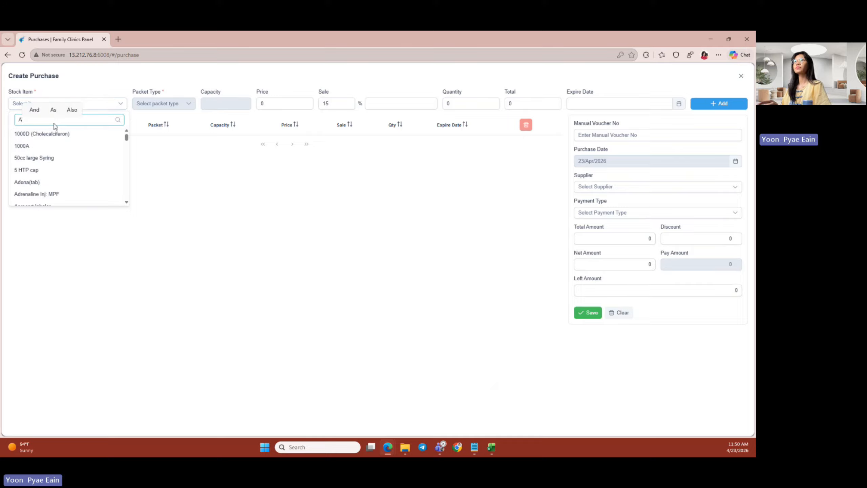
type("moxicillin")
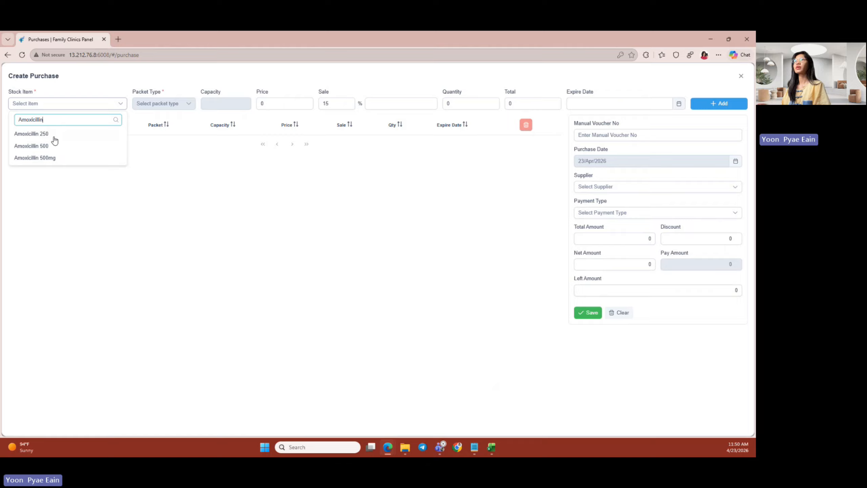
left_click(64, 157)
left_click(259, 104)
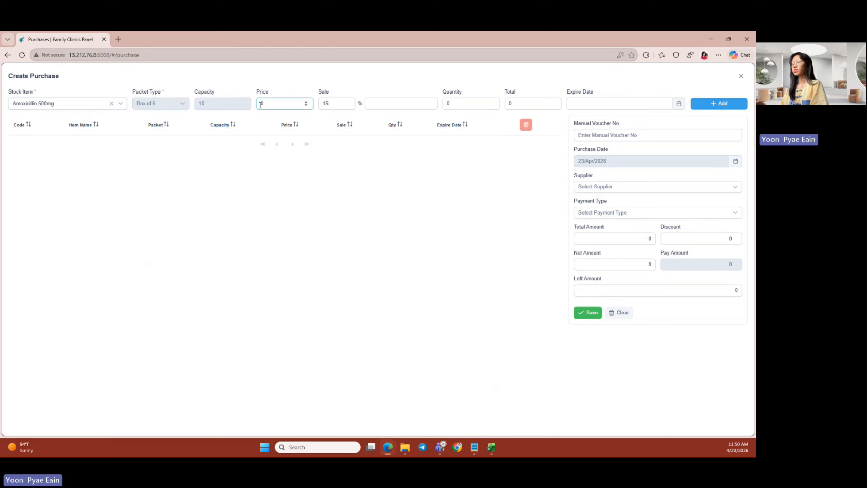
type("25")
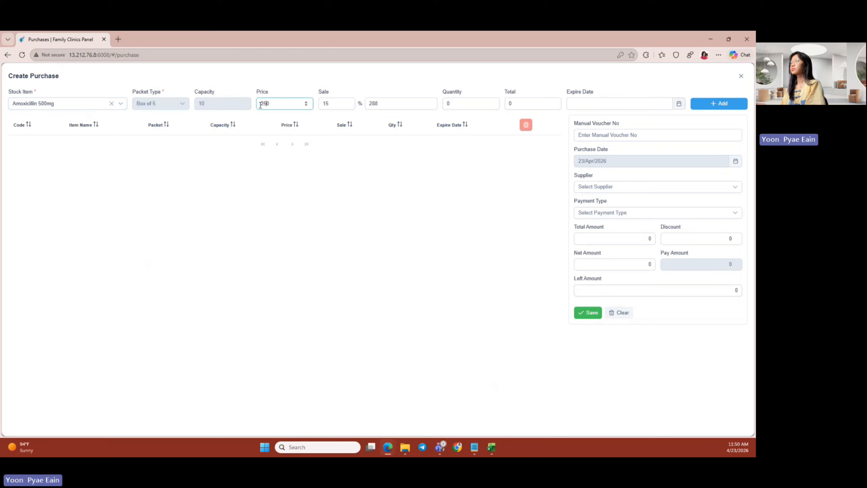
type("00")
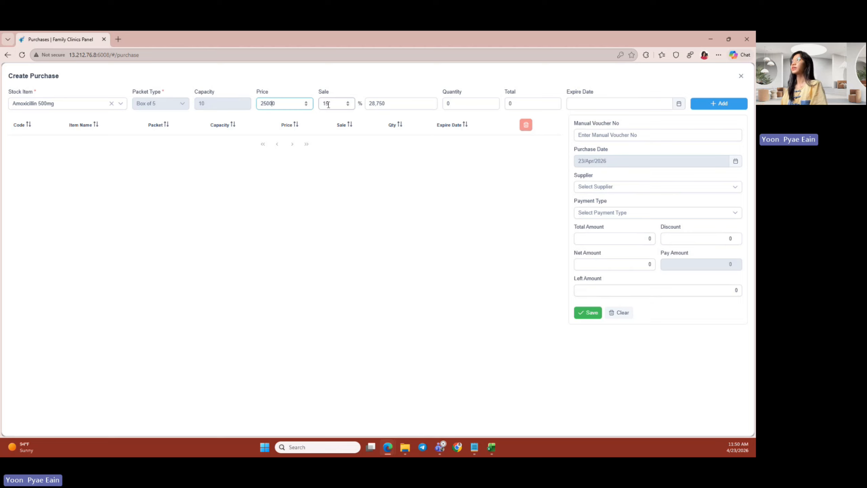
left_click(348, 106)
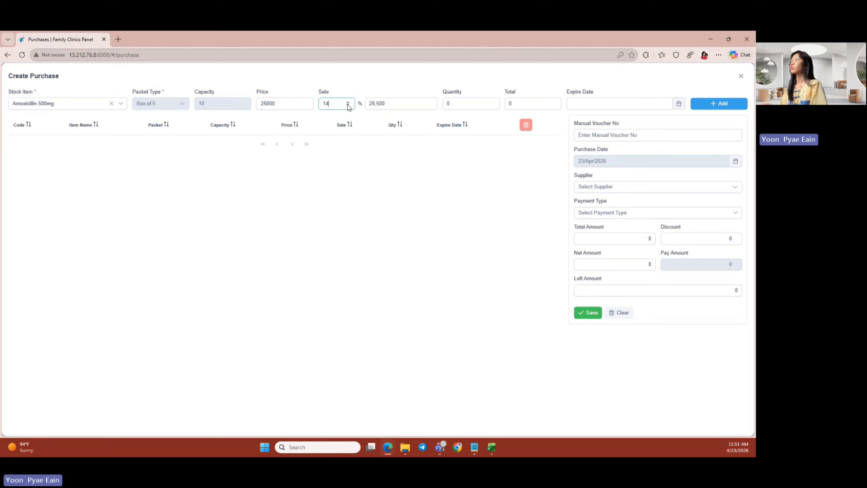
left_click(446, 103)
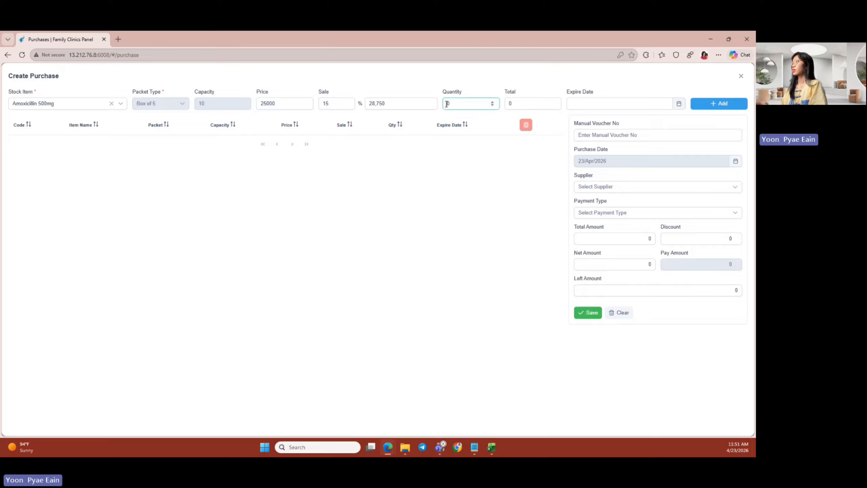
type("1000")
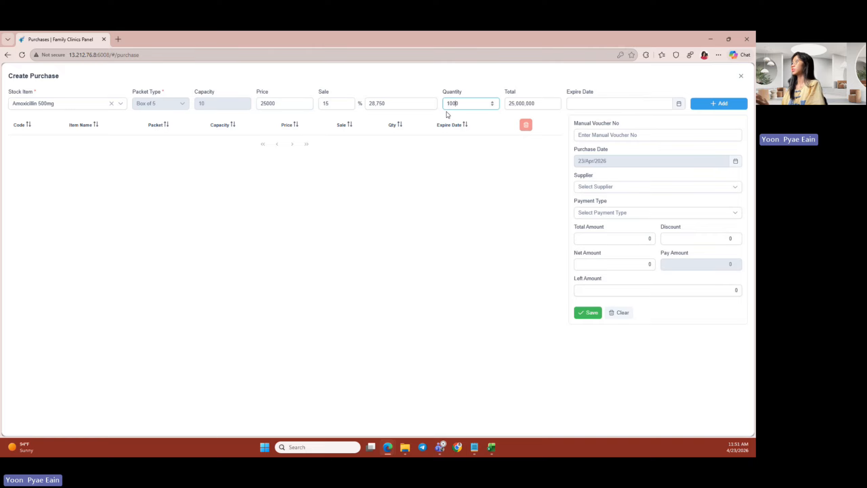
key("BackSpace")
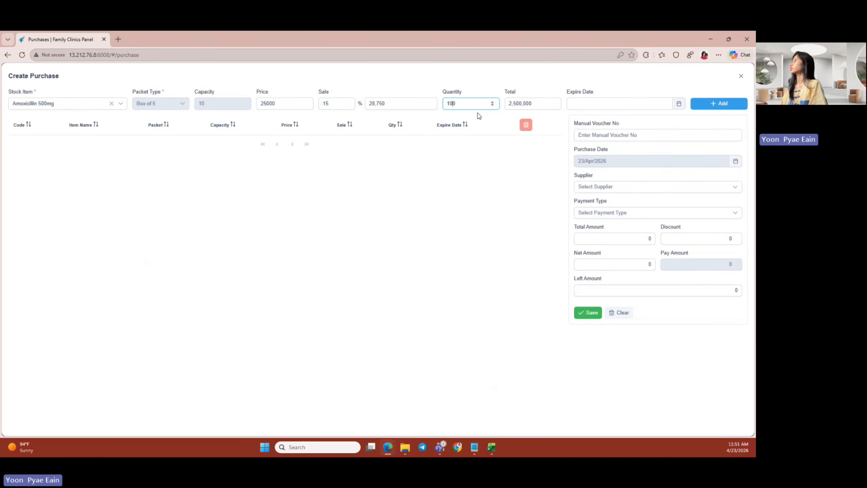
- Set expiry to 01/01/2030, add the line, then delete the wrongly priced Amoxicillin row
left_click(679, 104)
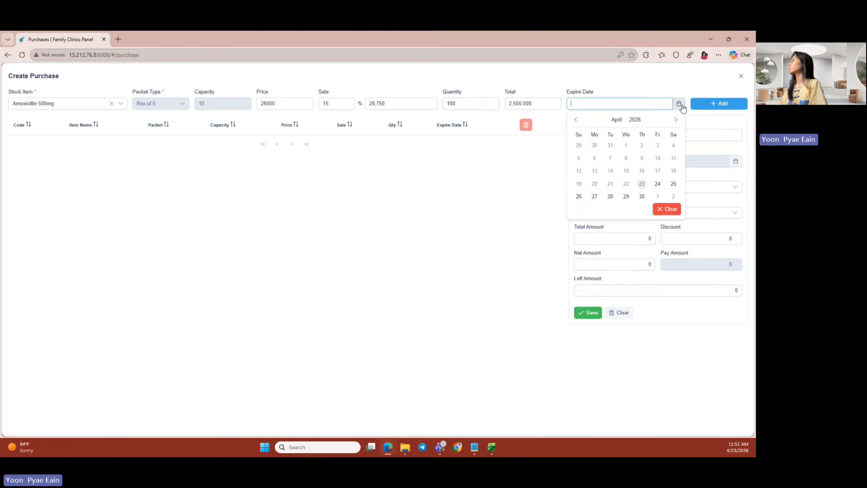
left_click(636, 120)
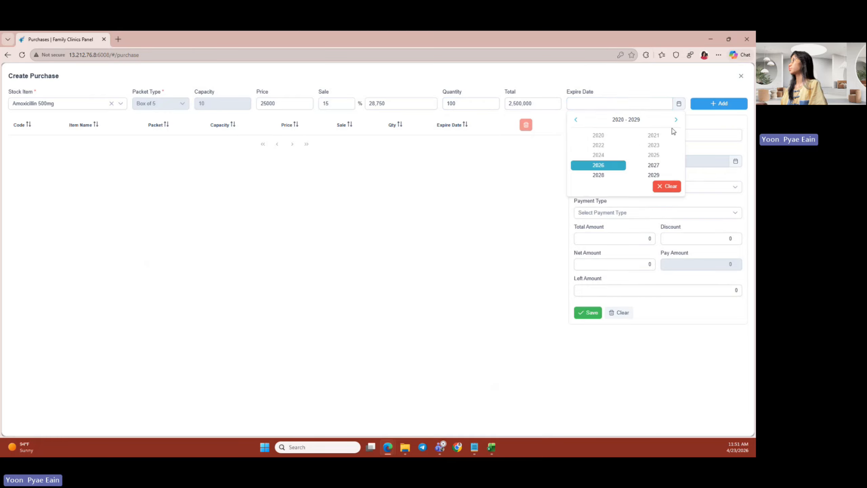
left_click(676, 119)
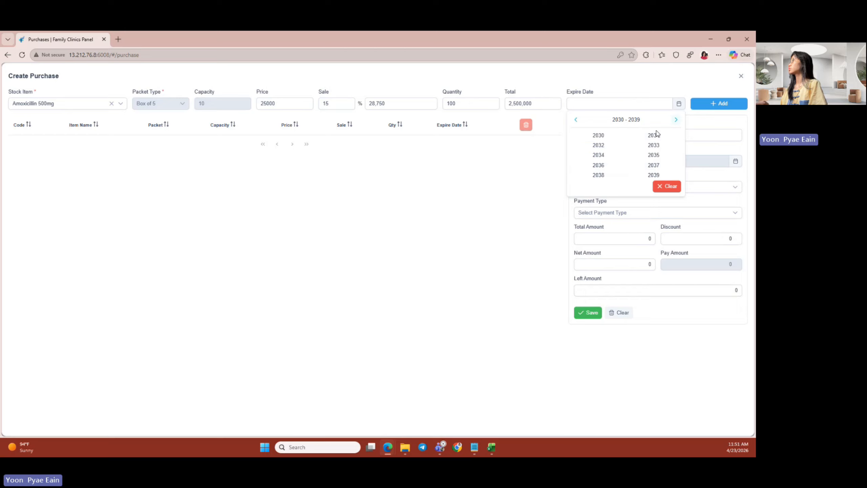
left_click(598, 135)
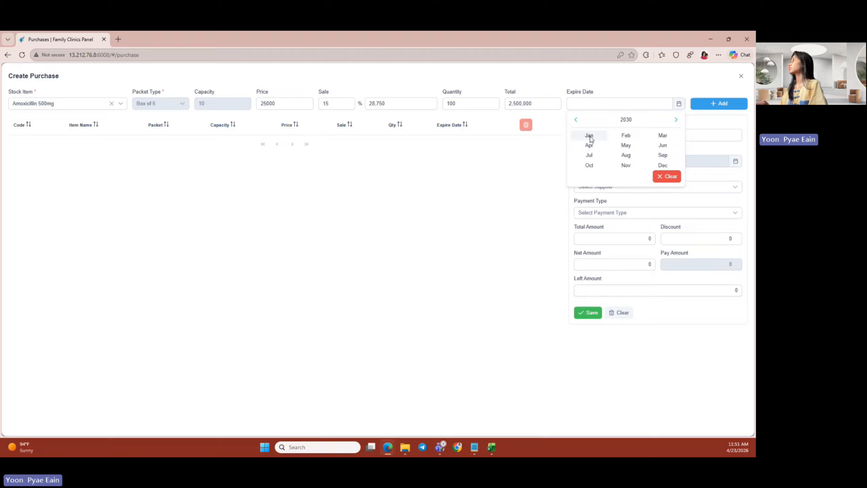
left_click(589, 137)
left_click(613, 148)
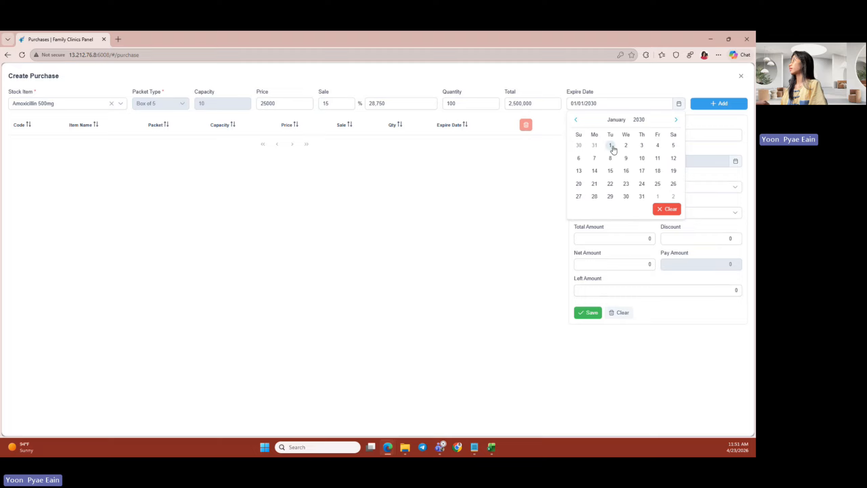
left_click(714, 105)
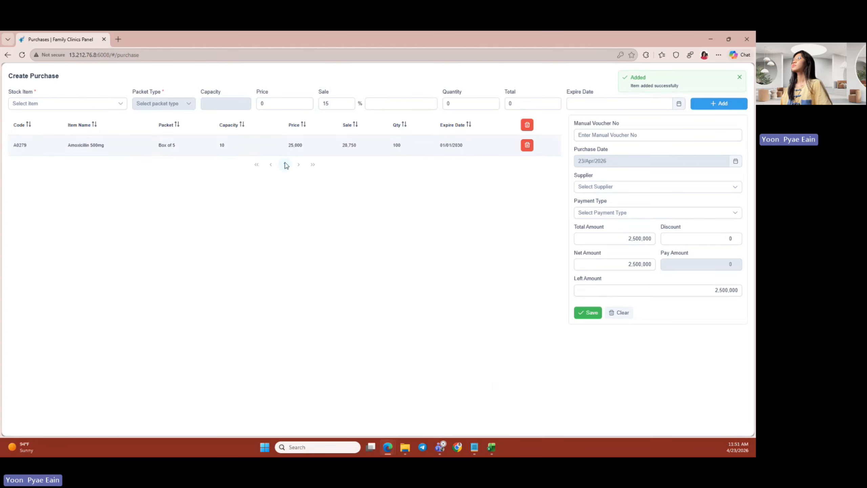
left_click(527, 149)
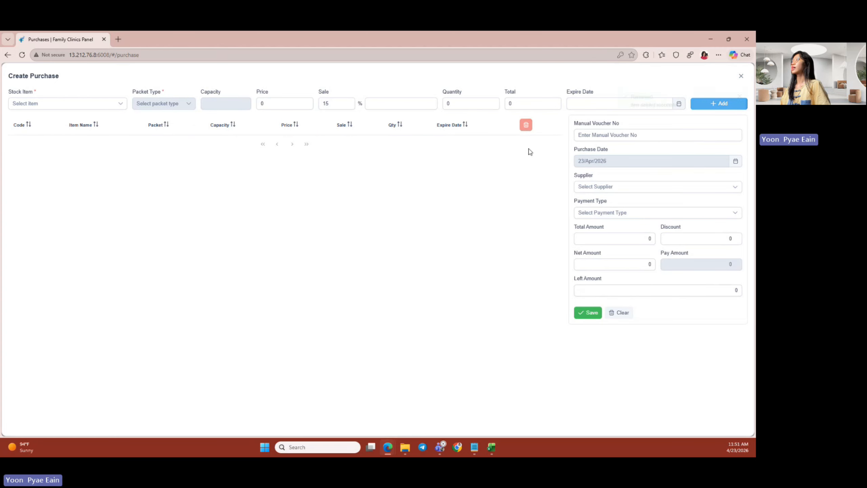
- Select Amoxicillin 500mg as the stock item with price 2,500 and quantity 1000
left_click(69, 104)
type("A")
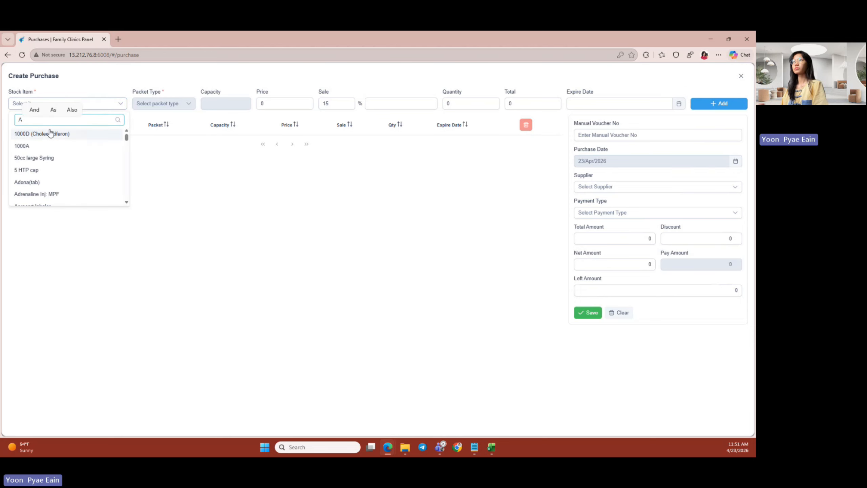
mouse_move(24, 120)
left_mouse_down()
mouse_move(14, 124)
mouse_move(63, 119)
left_mouse_up()
key("ctrl+v")
key("BackSpace")
left_click(48, 158)
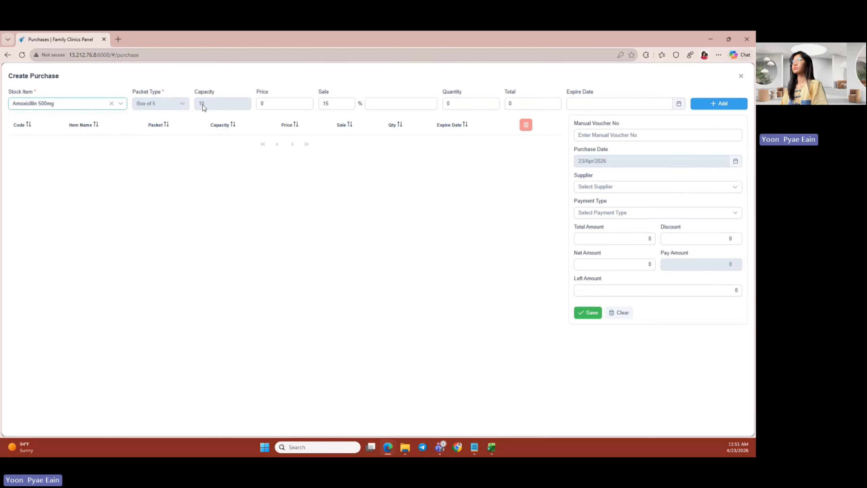
left_click(261, 103)
type("2500")
left_click(445, 103)
type("1")
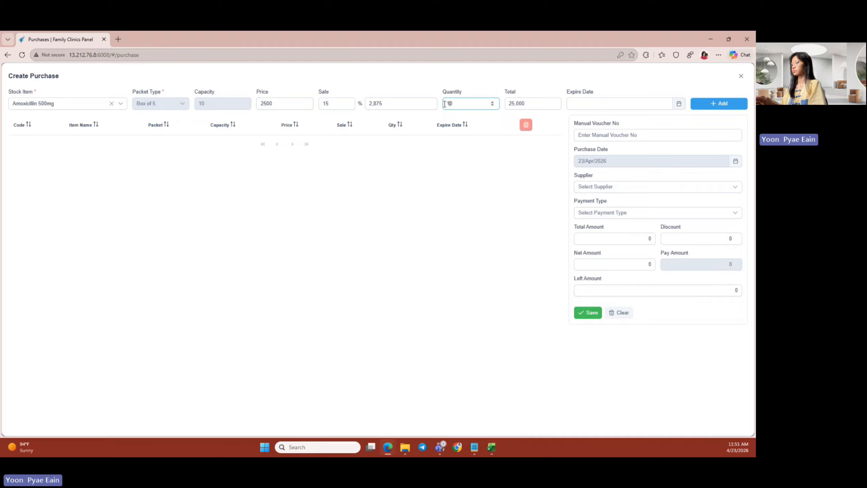
type("00")
- Set the Amoxicillin expiry to 01/01/2029 and add the line to the purchase
left_click(679, 104)
left_click(635, 119)
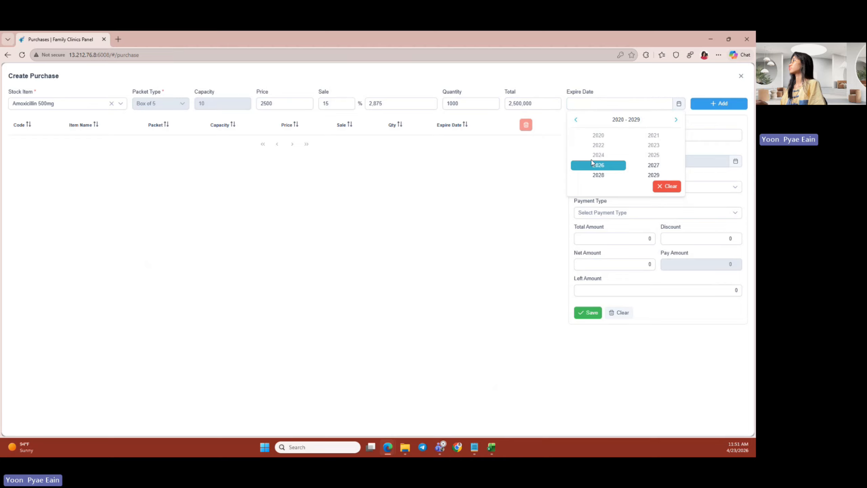
left_click(653, 175)
left_click(592, 135)
left_click(596, 146)
left_click(727, 105)
left_click(99, 103)
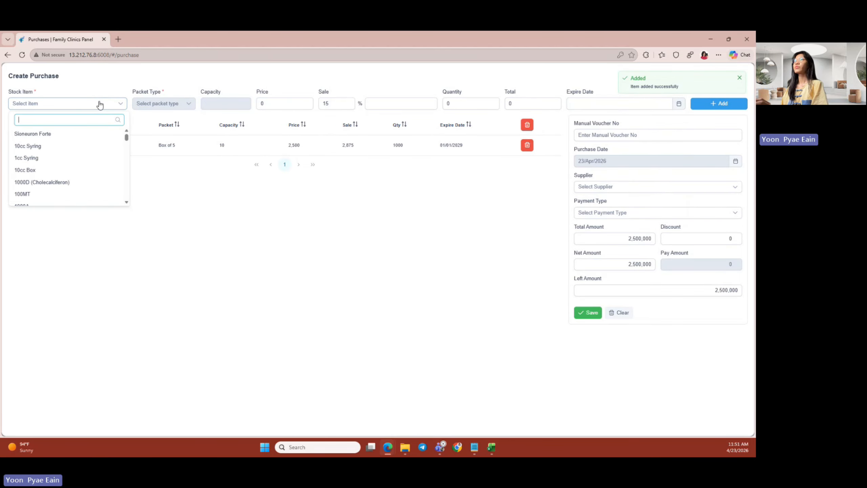
- Select Paracetamol as the stock item with price 400 and quantity 50
type("para")
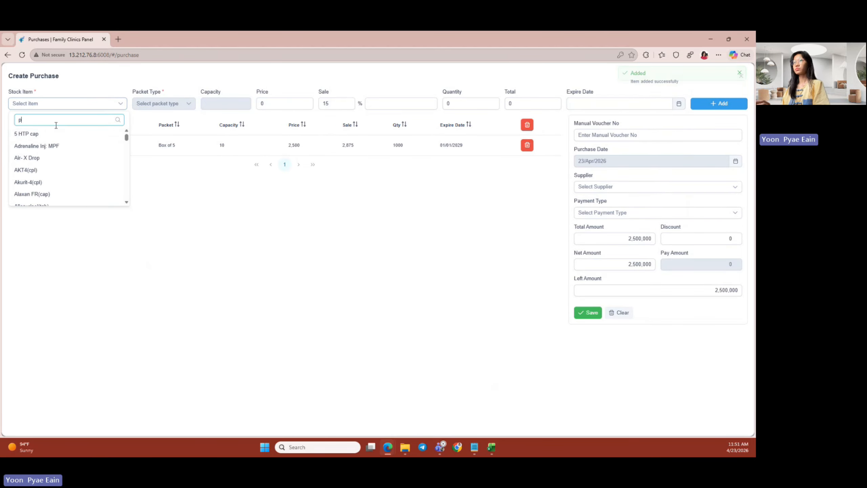
left_click(64, 156)
left_click(266, 104)
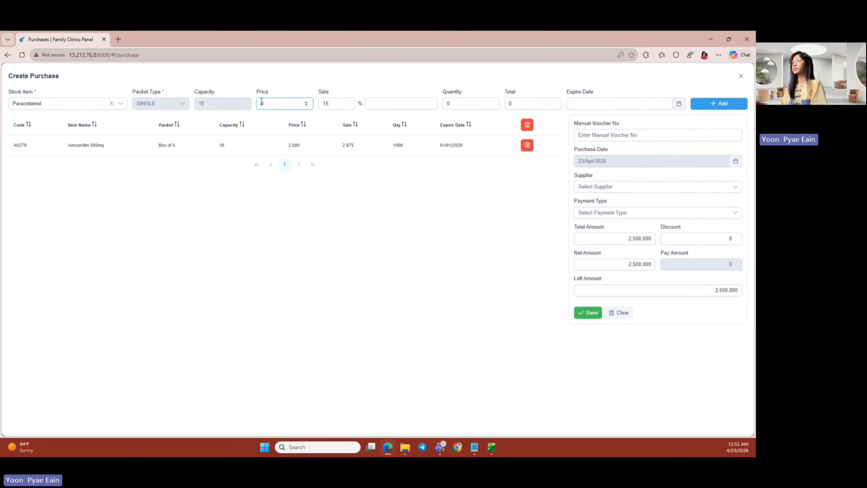
type("400")
left_click(448, 104)
type("50")
- Set the Paracetamol expiry to 01/06/2029 and add the line to the purchase
left_click(660, 105)
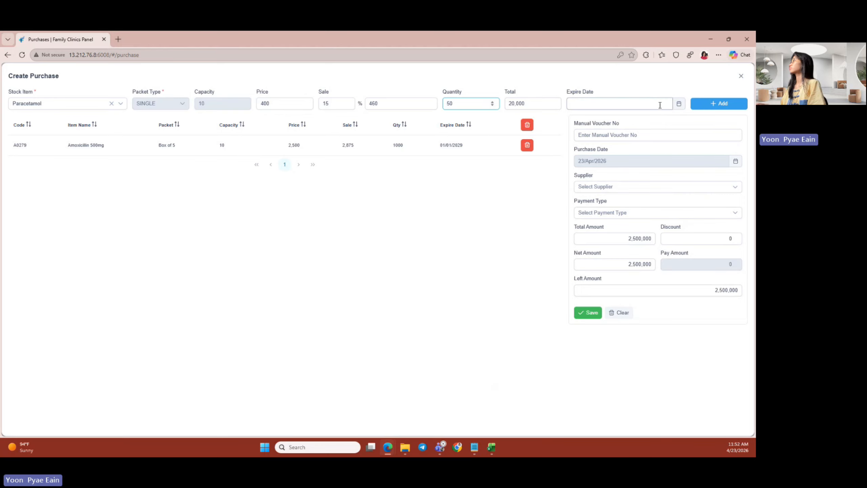
left_click(678, 109)
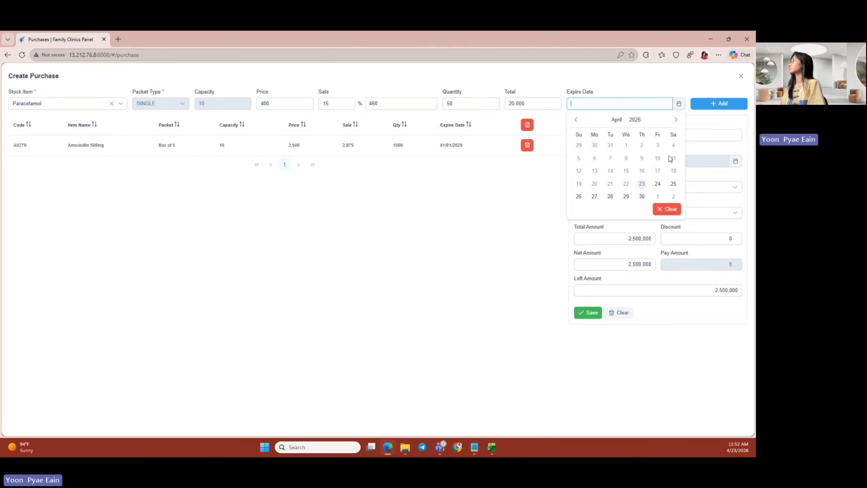
left_click(638, 120)
left_click(668, 174)
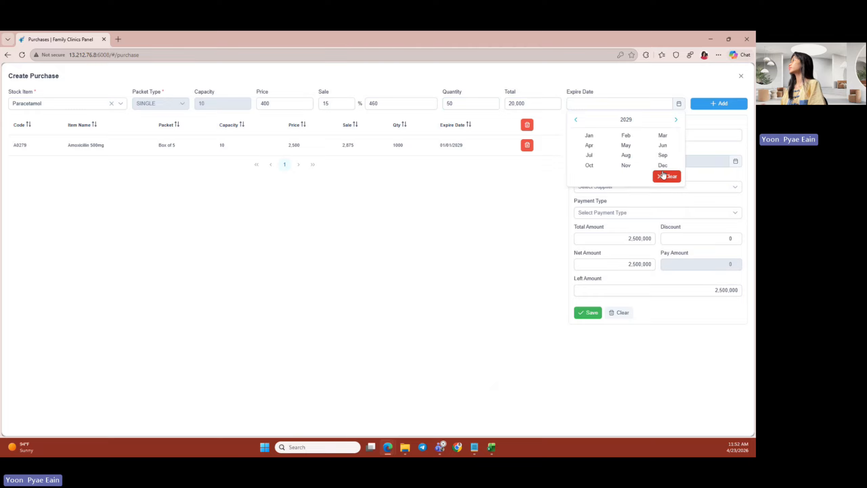
left_click(662, 151)
left_click(660, 145)
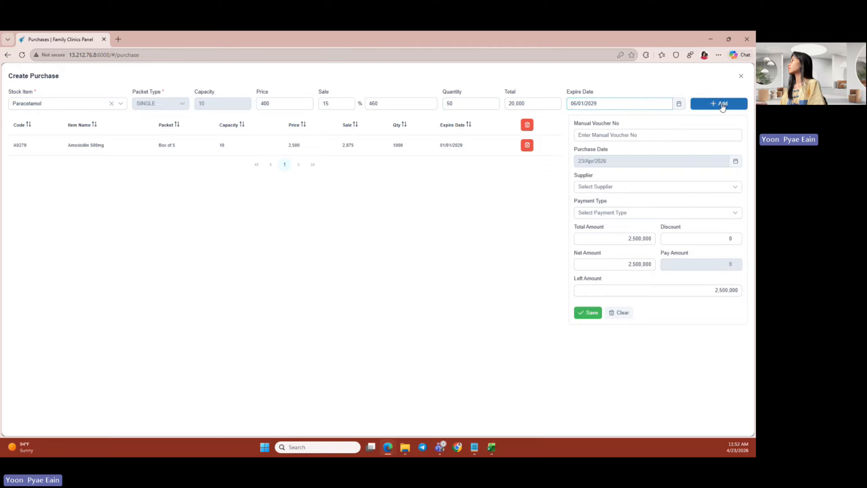
left_click(722, 106)
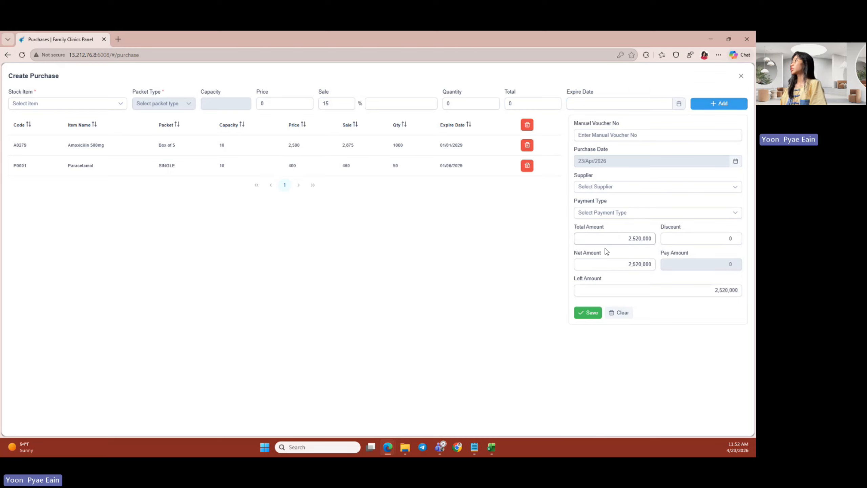
left_click(618, 134)
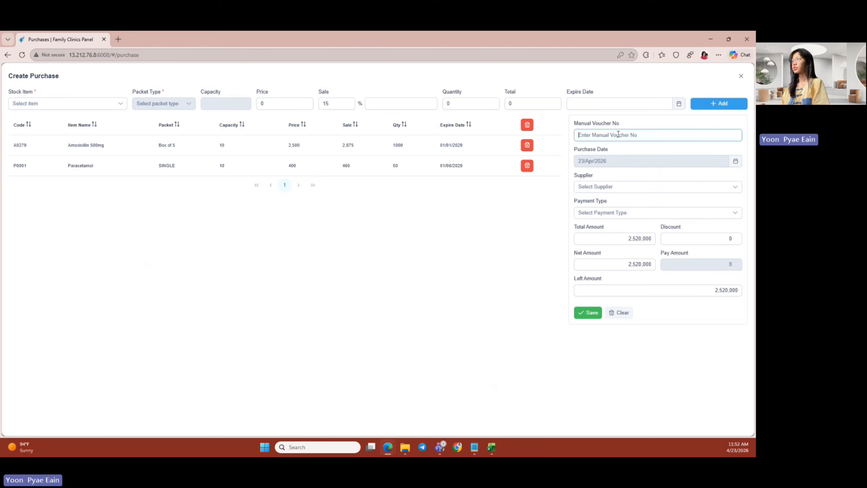
- Save voucher Mvmo-53 from supplier Treasure as Credit with 520,000 paid
type("M")
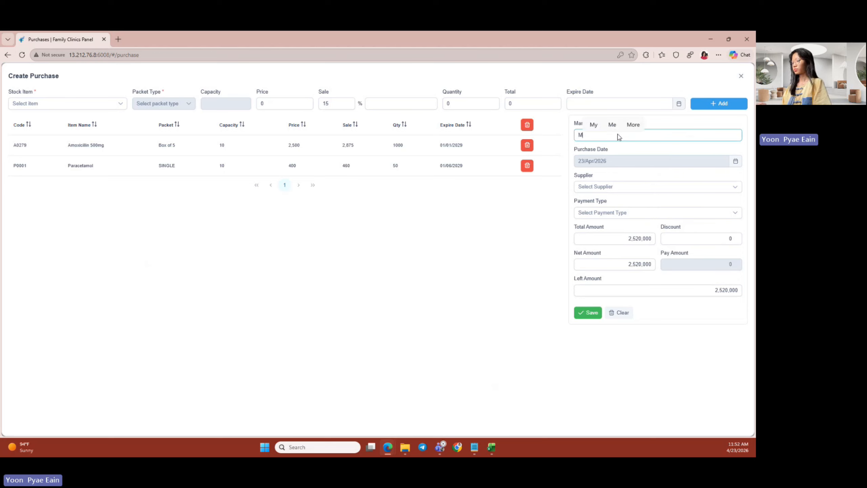
type("vno")
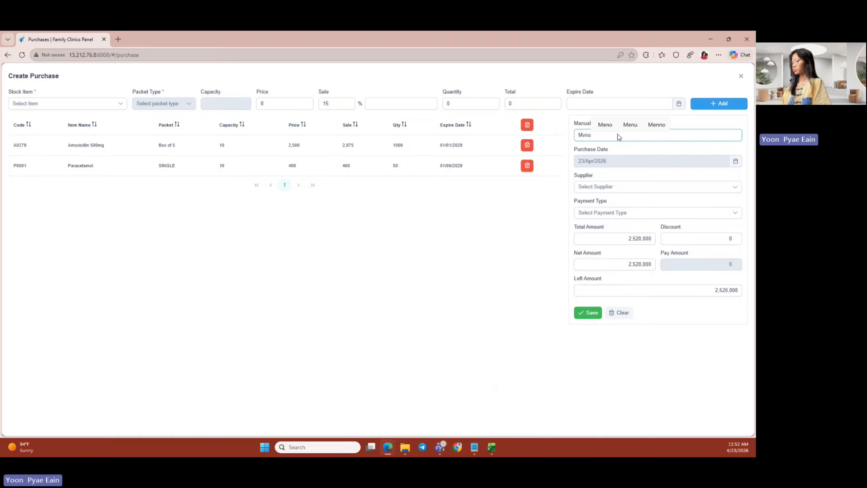
type("-53")
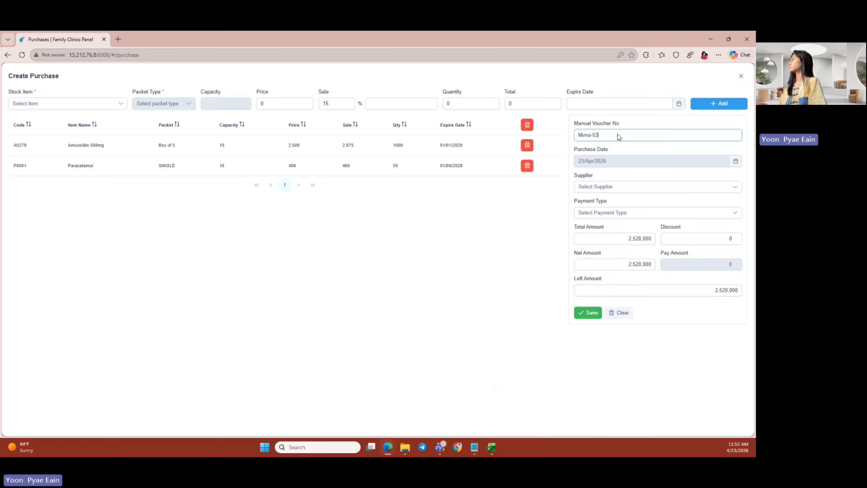
left_click(644, 187)
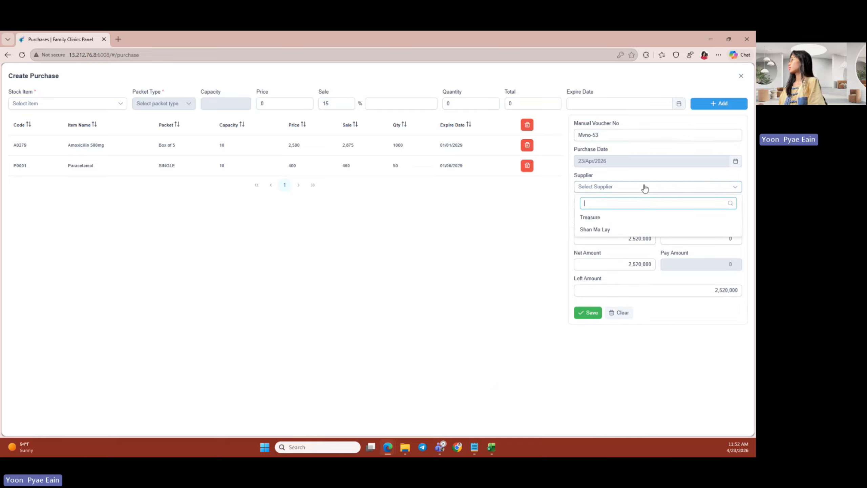
left_click(598, 221)
left_click(668, 216)
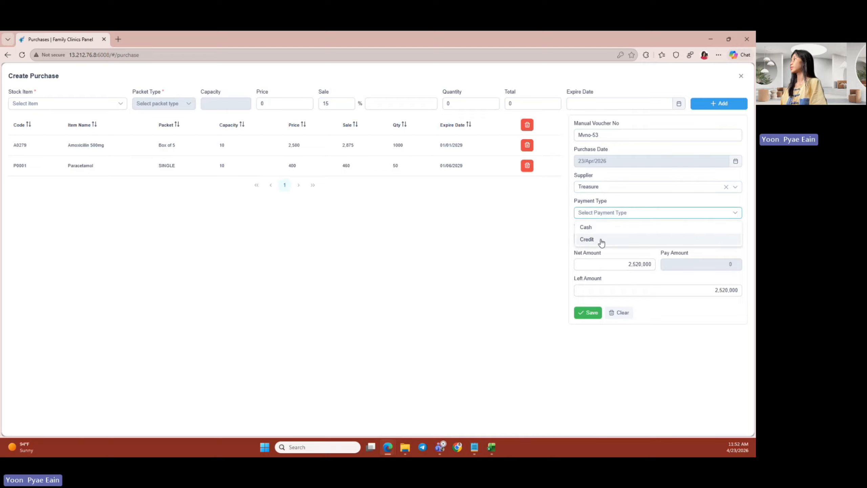
left_click(601, 241)
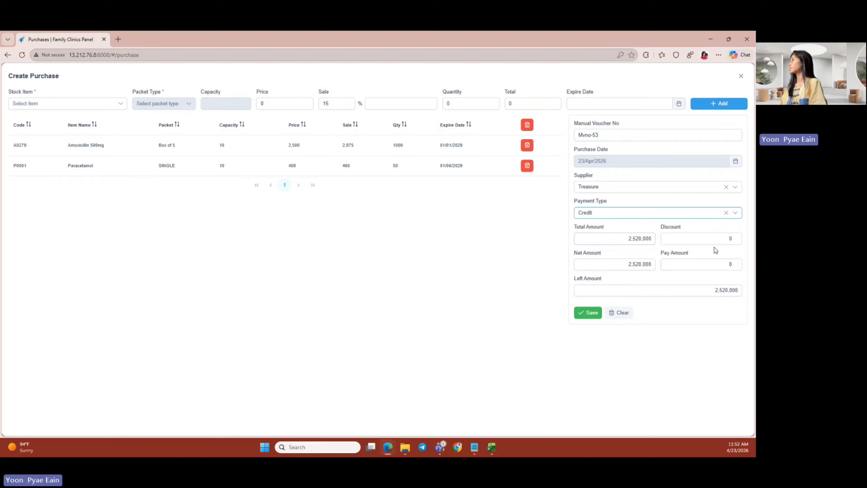
left_click(718, 269)
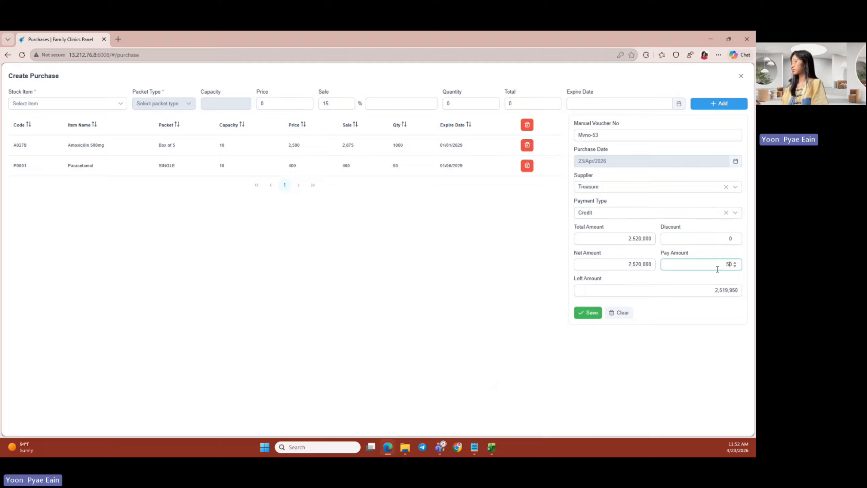
type("520000")
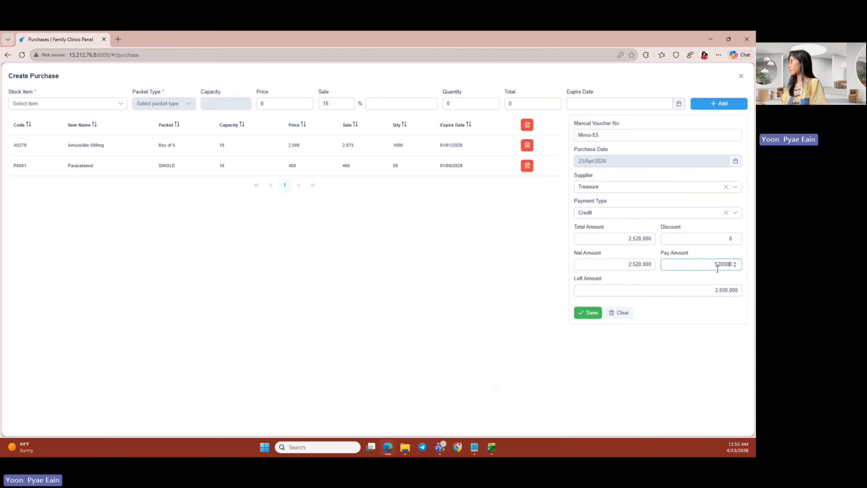
left_click(588, 313)
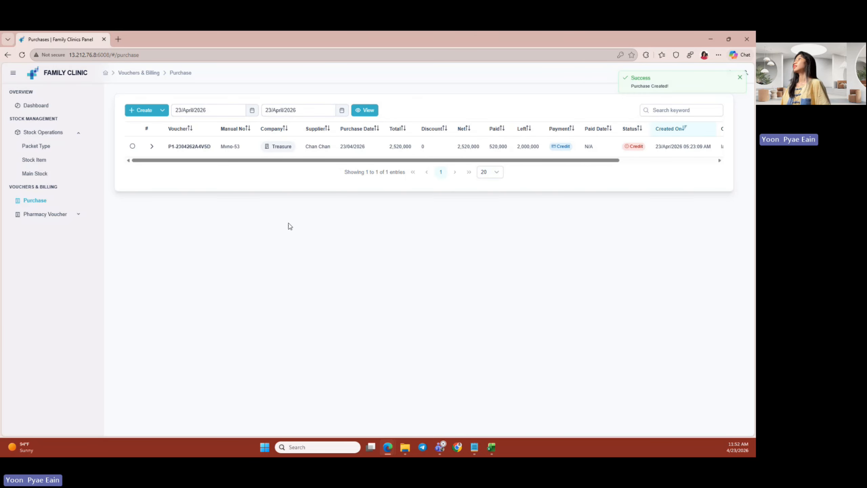
- Expand the new Treasure voucher row to show its Amoxicillin 500mg and Paracetamol items
left_click_drag(290, 160, 312, 163)
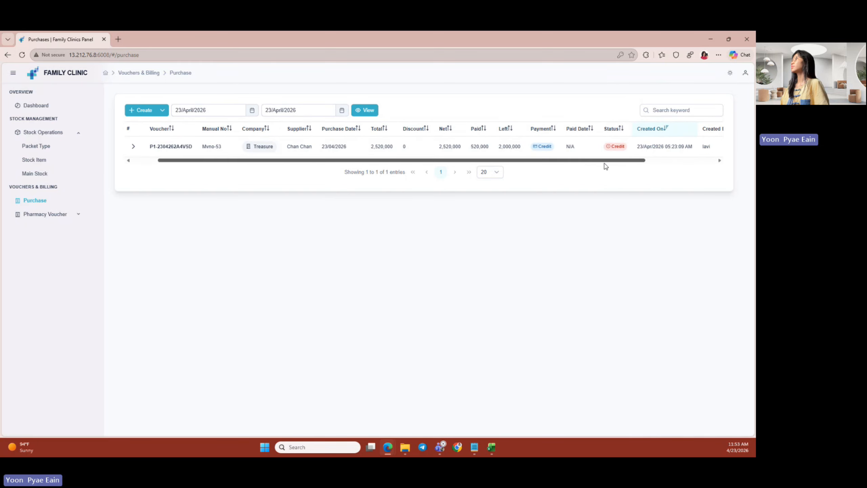
scroll(605, 166, "right", 1)
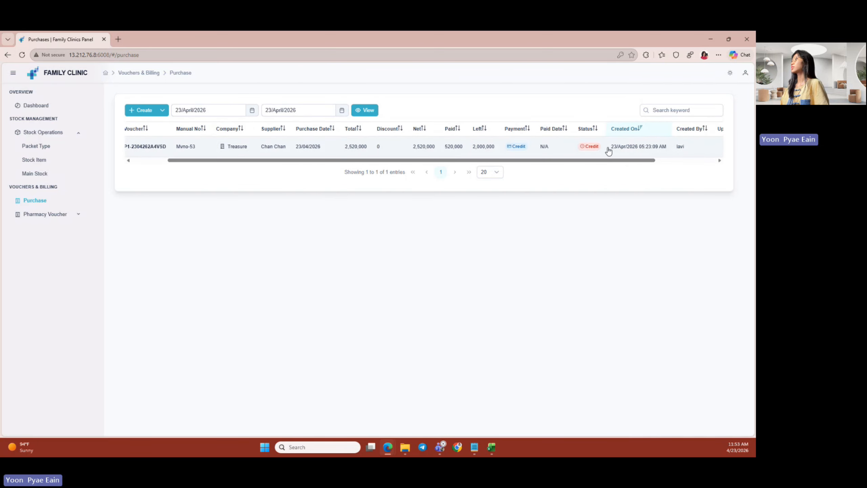
left_click_drag(587, 161, 359, 180)
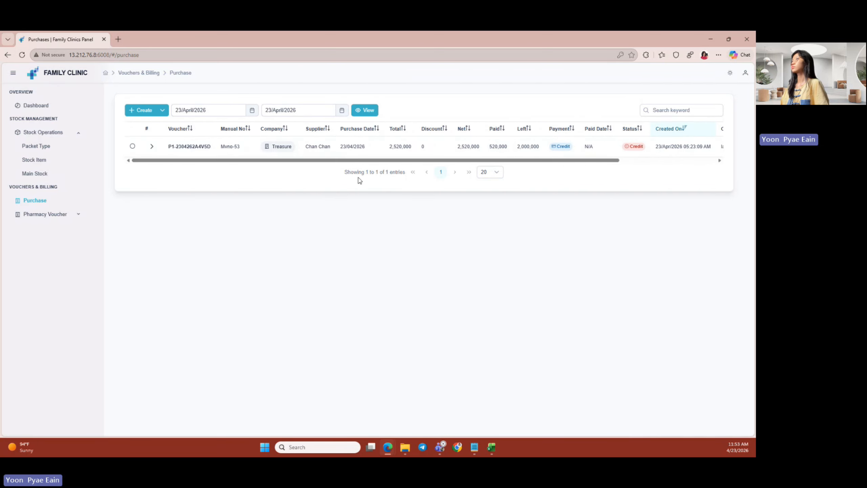
left_click(152, 146)
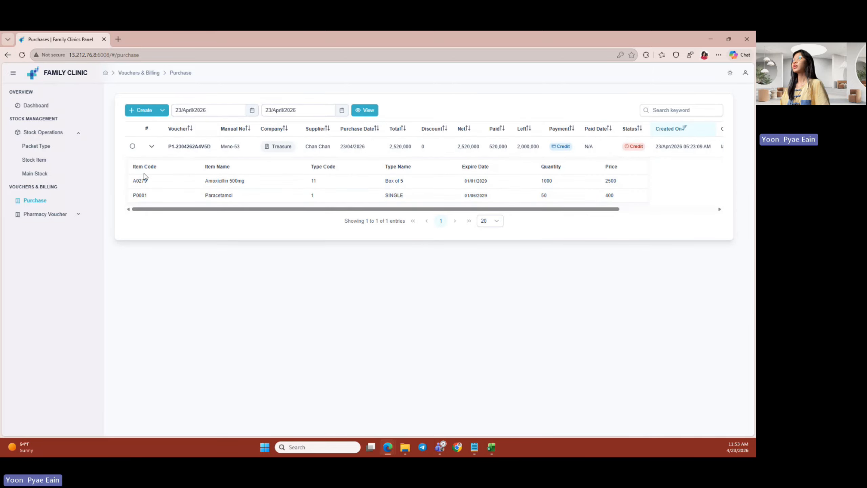
mouse_move(172, 209)
left_mouse_down()
mouse_move(327, 216)
mouse_move(164, 198)
left_mouse_up()
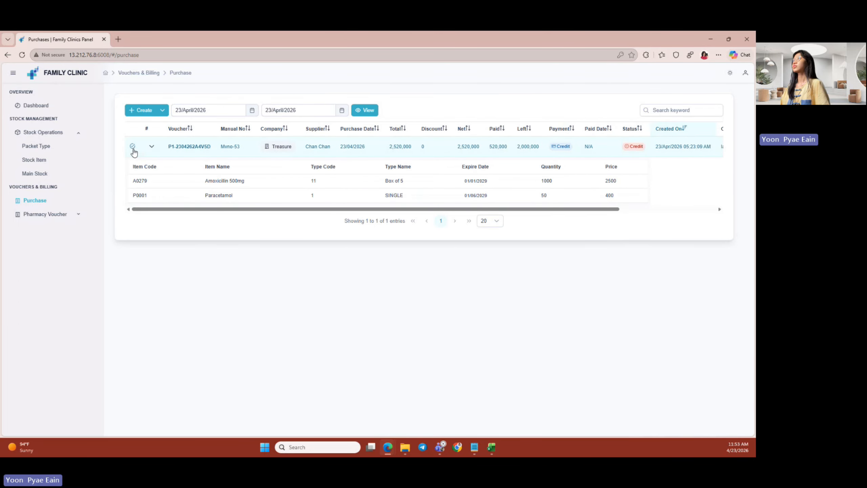
left_click(162, 110)
- Pay the remaining 2,000,000 on voucher P1-2304262A4VSD so it shows 0 left, status Paid
left_click(159, 125)
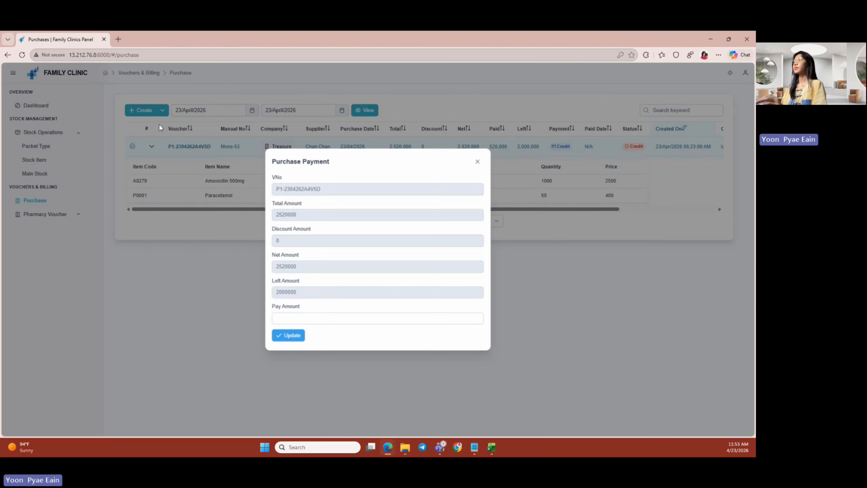
left_click(295, 321)
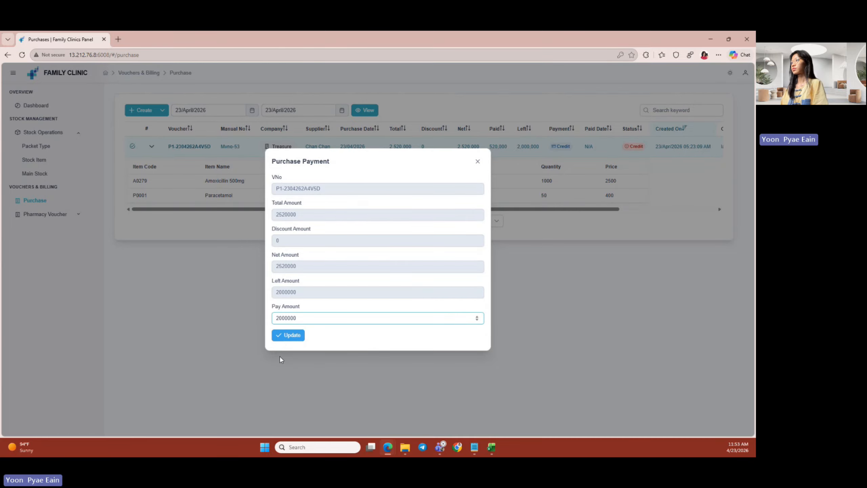
left_click(283, 336)
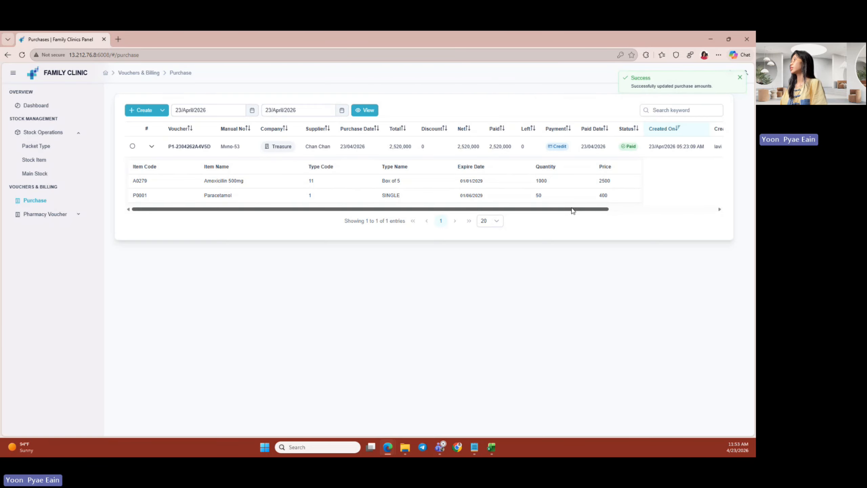
left_click_drag(572, 210, 623, 208)
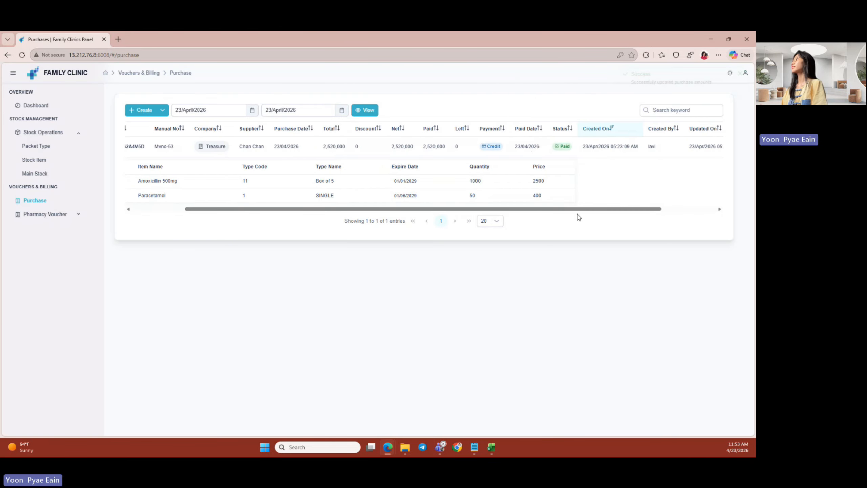
left_click_drag(560, 210, 472, 146)
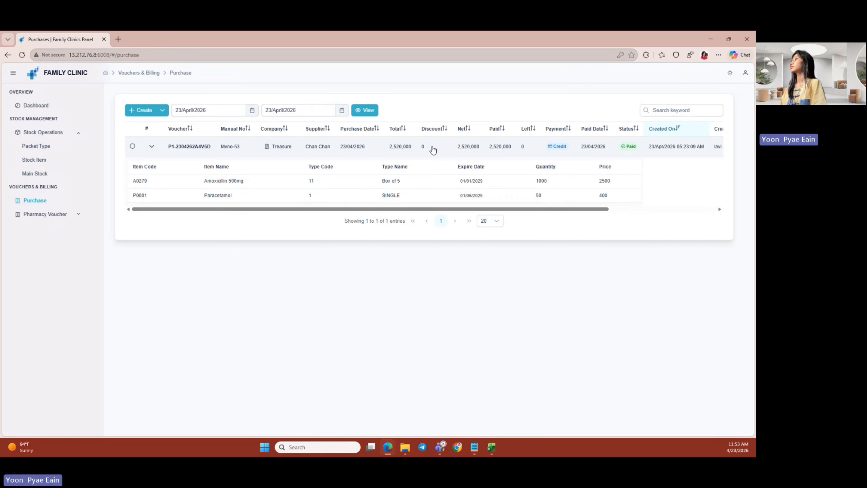
left_click_drag(536, 209, 181, 231)
- Set the list's start date to 1 March 2026 and load the purchases
left_click(252, 110)
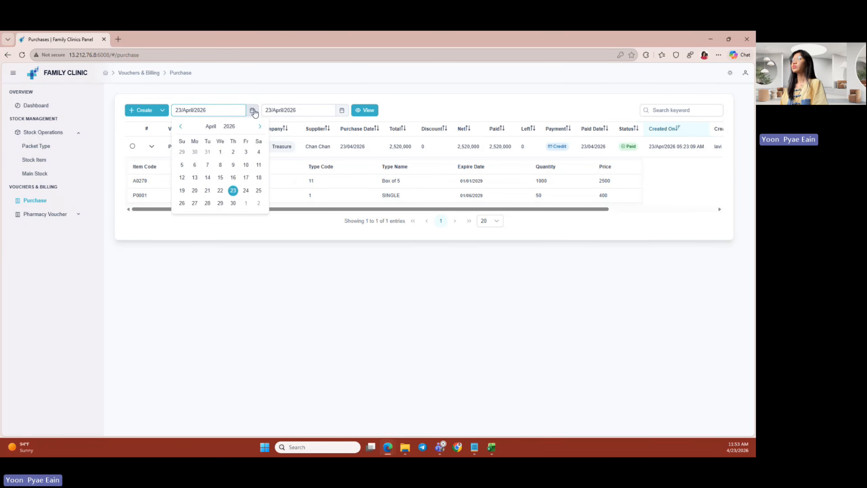
left_click(180, 127)
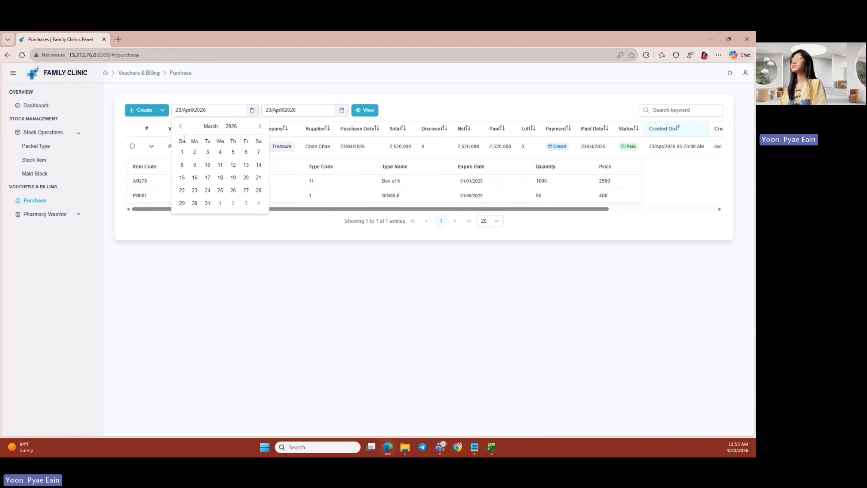
left_click(181, 151)
left_click(362, 111)
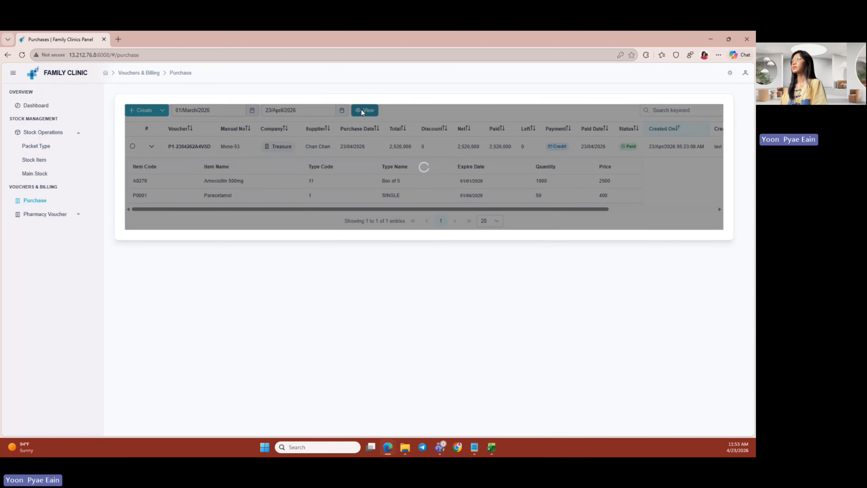
- Review the 12 listed purchase vouchers, then clear the search filter
scroll(364, 173, "down", 2)
scroll(364, 173, "up", 2)
scroll(355, 192, "down", 2)
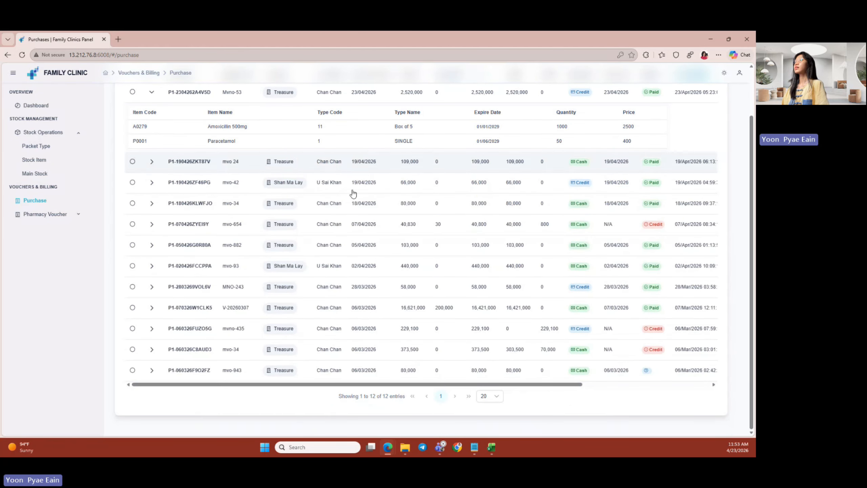
left_click_drag(273, 385, 416, 389)
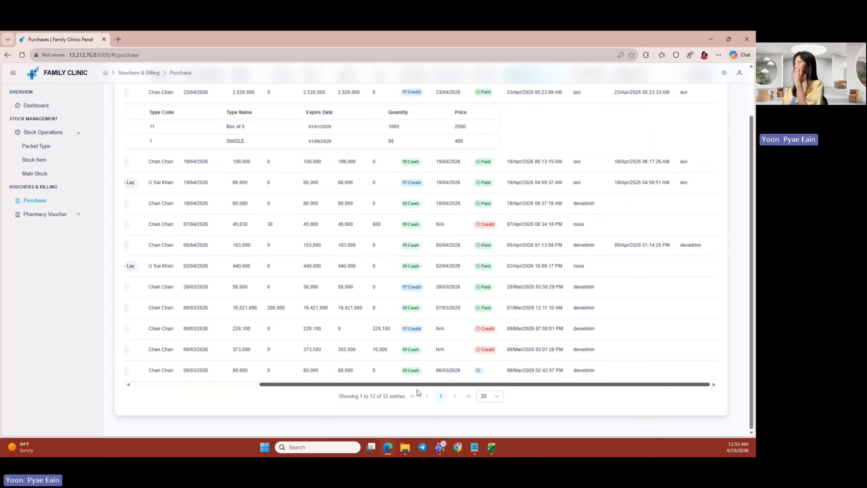
scroll(350, 368, "up", 3)
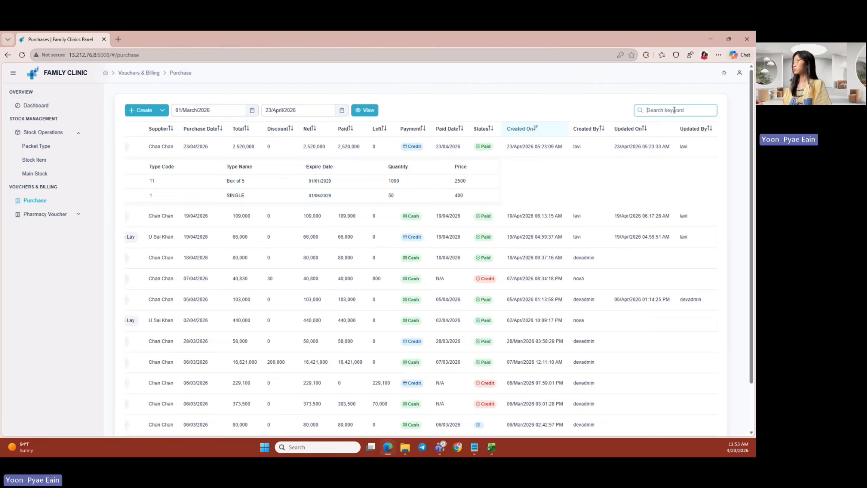
type("k")
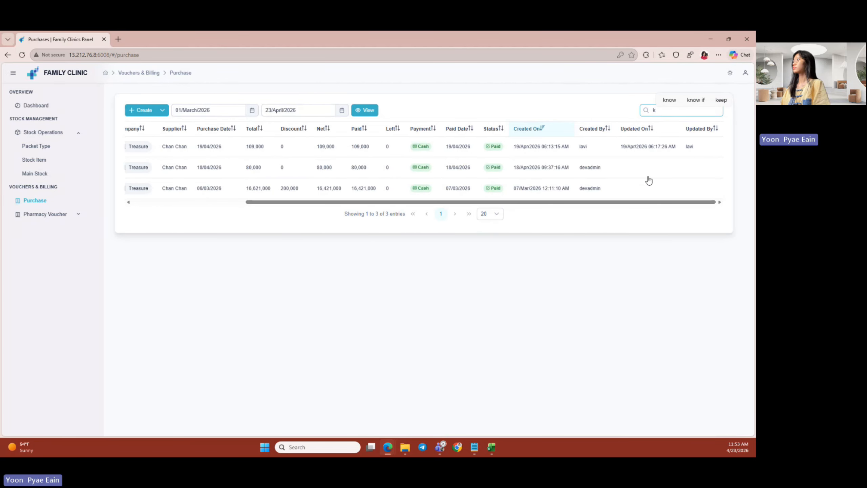
left_click_drag(629, 202, 336, 209)
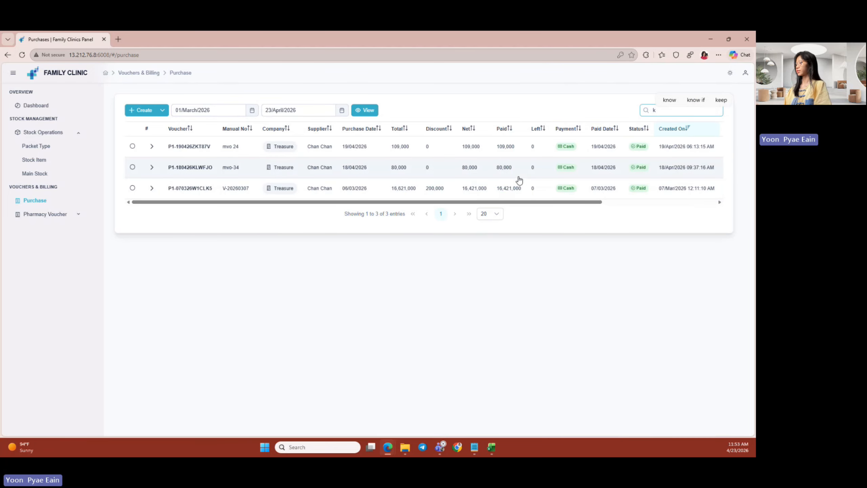
key("BackSpace")
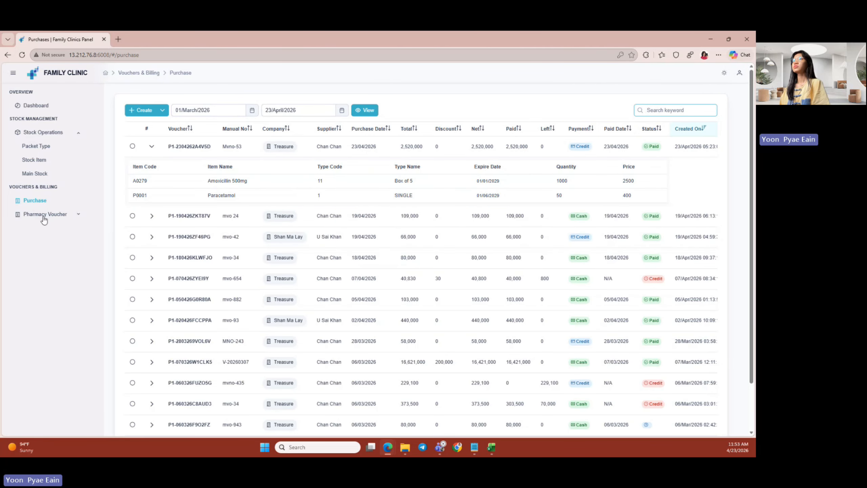
left_click(44, 214)
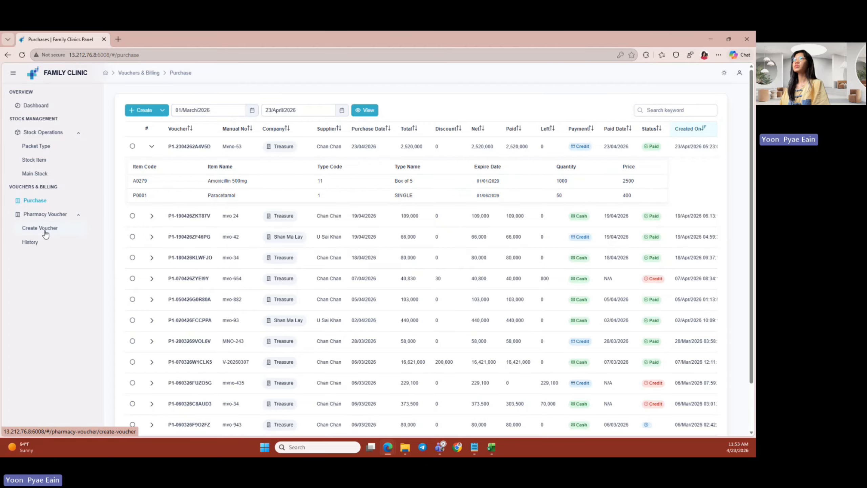
- Create a pharmacy voucher for the last patient in the list with a referring doctor
left_click(46, 233)
left_click(187, 122)
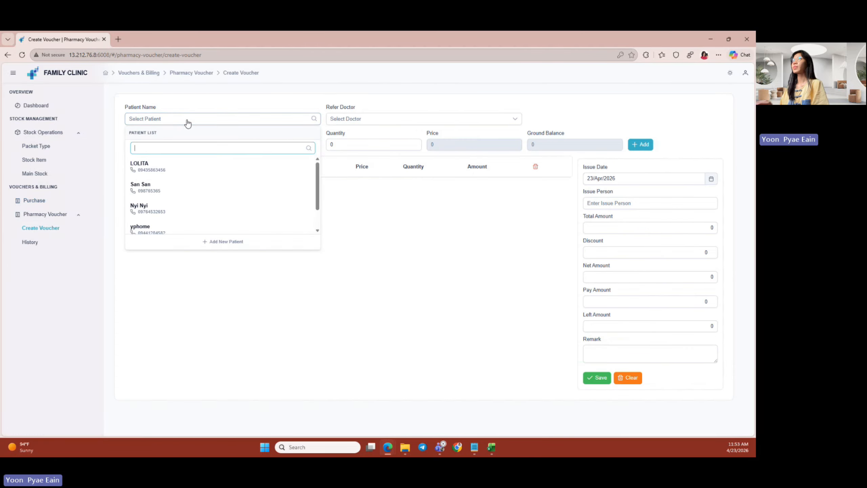
scroll(181, 184, "down", 1)
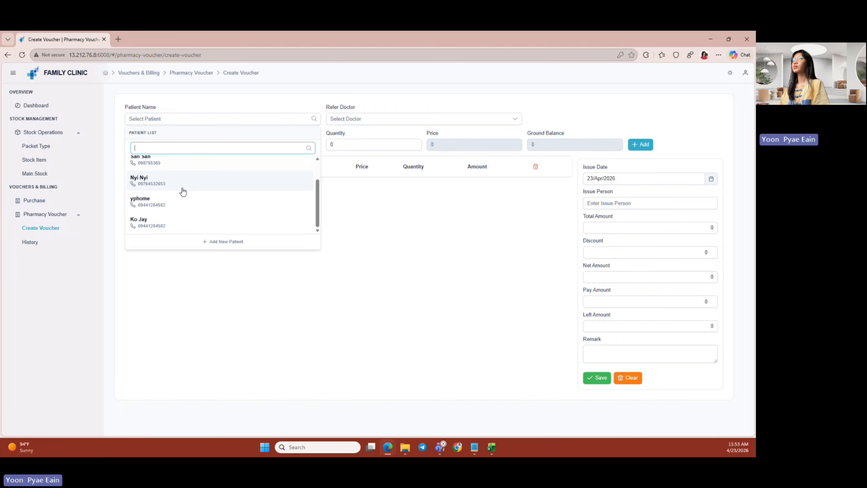
left_click(178, 228)
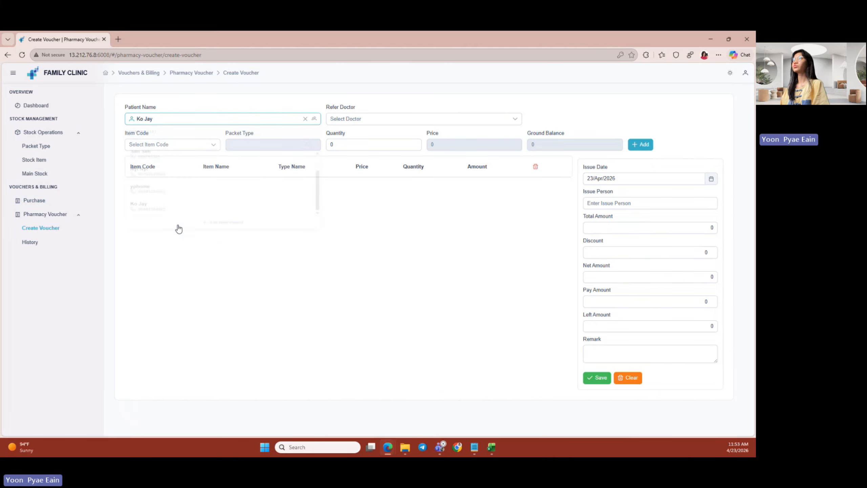
left_click(399, 120)
scroll(376, 190, "down", 1)
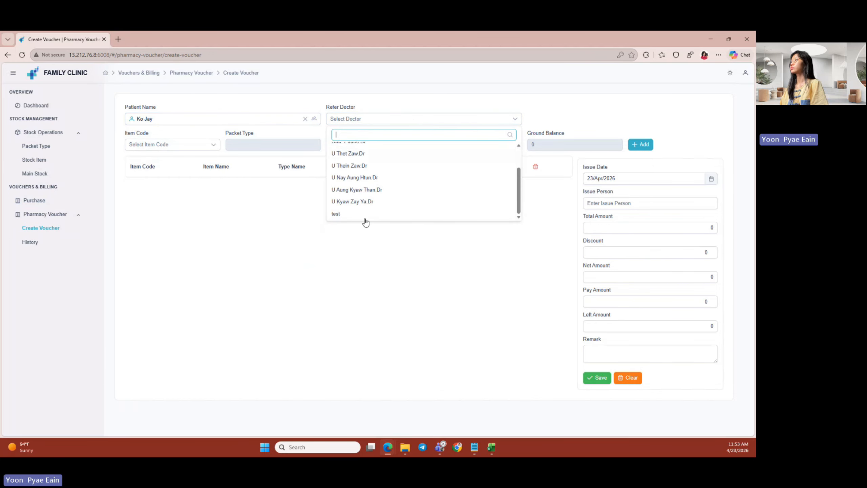
left_click(377, 201)
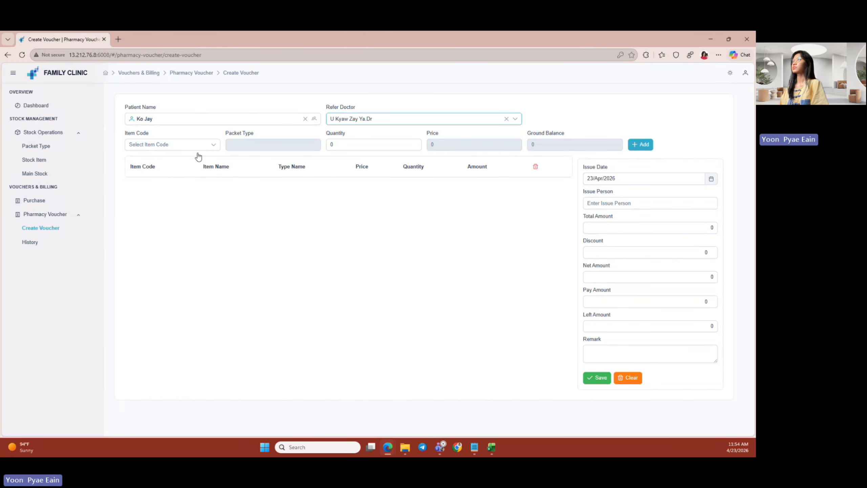
- Choose Amoxicillin 500mg as the item code, priced 2,875 with 1,000 in stock
left_click(179, 150)
scroll(183, 211, "down", 10)
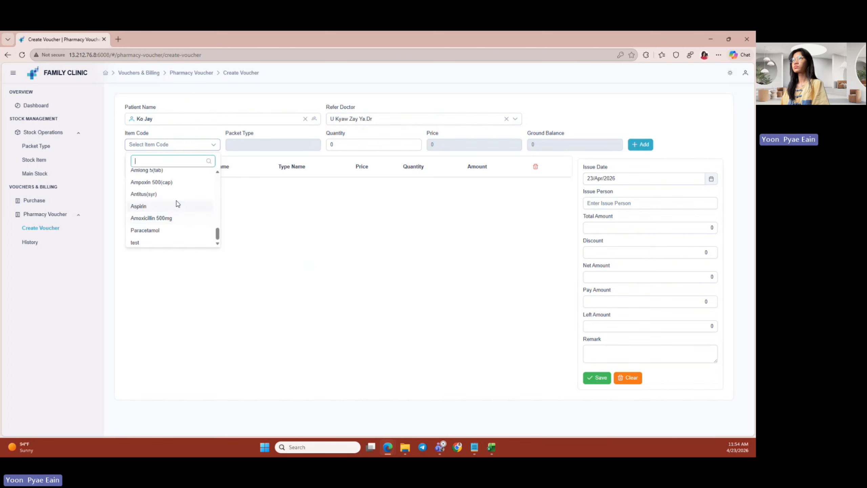
left_click(169, 219)
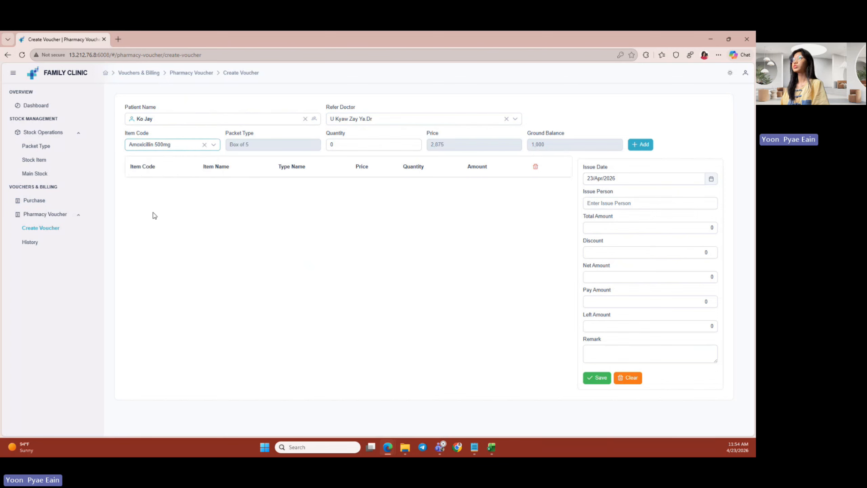
left_click(333, 147)
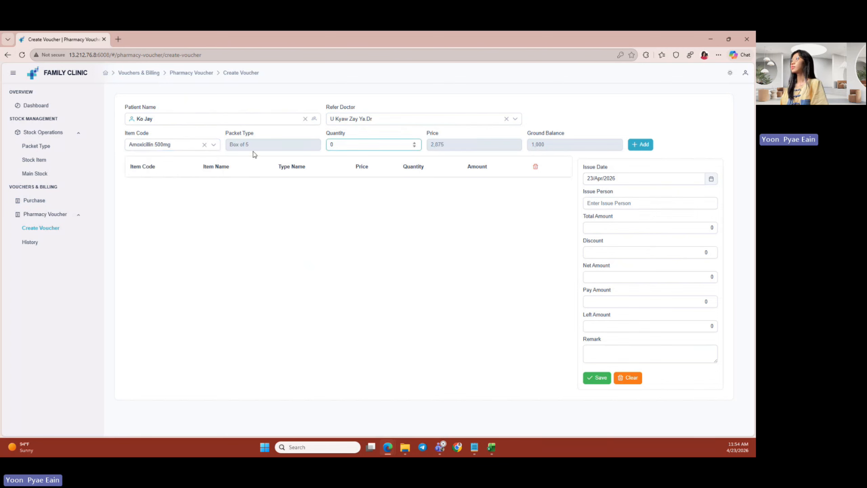
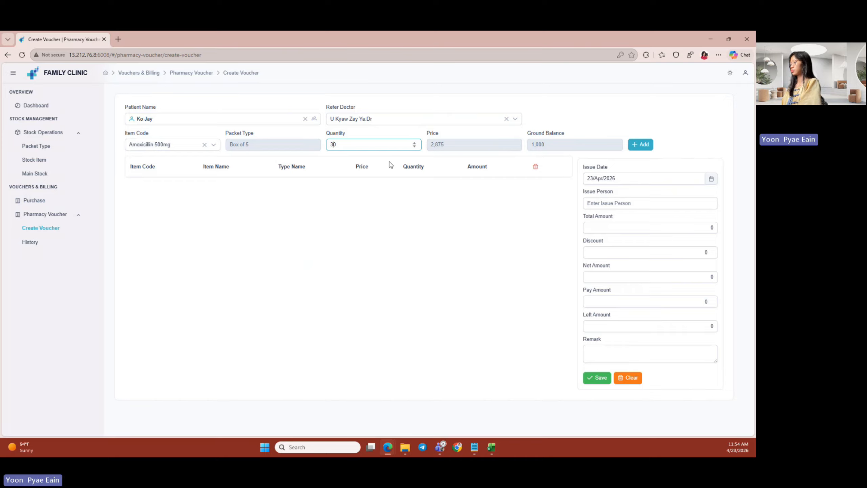
- Add Amoxicillin 500mg (qty 3) to the voucher with issue person 'admin' and discount 25
left_click(640, 144)
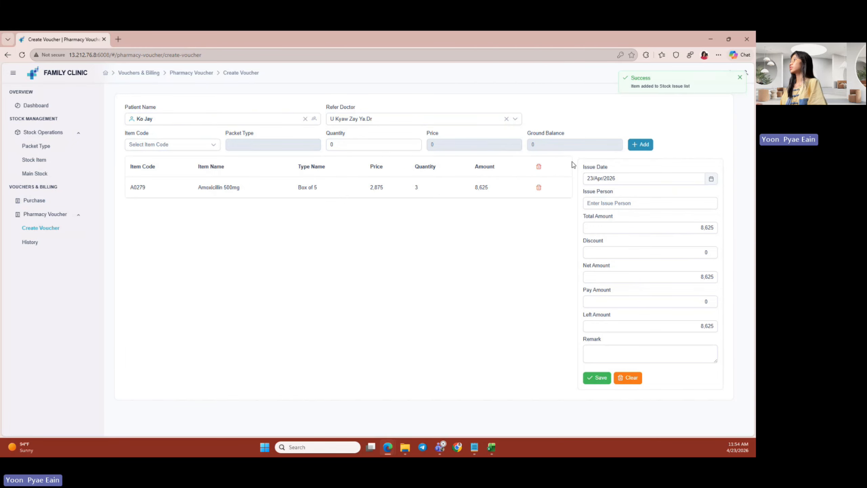
left_click(596, 205)
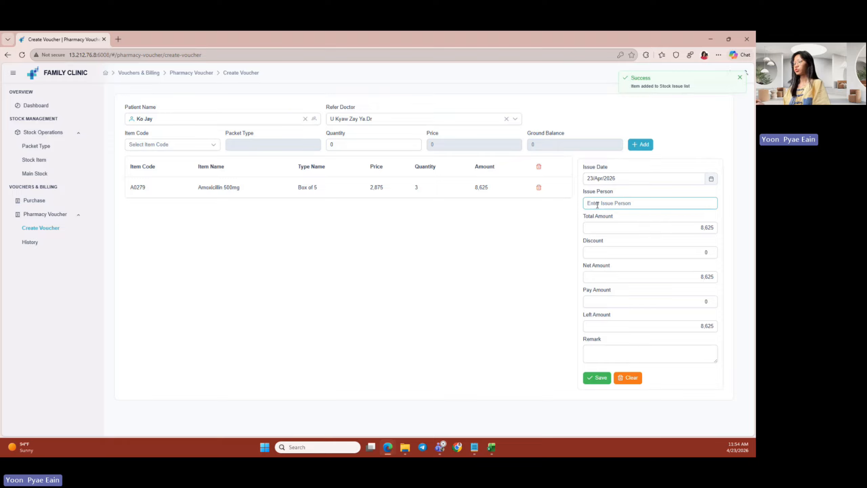
type("a")
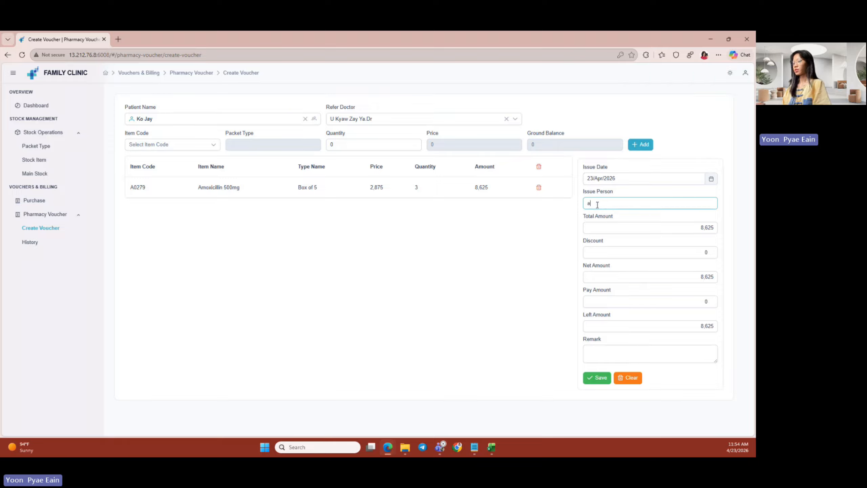
type("d,o")
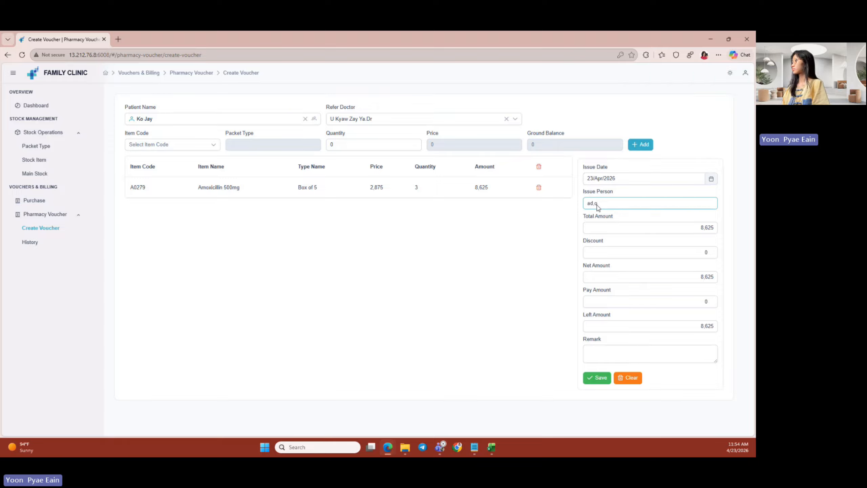
type("min")
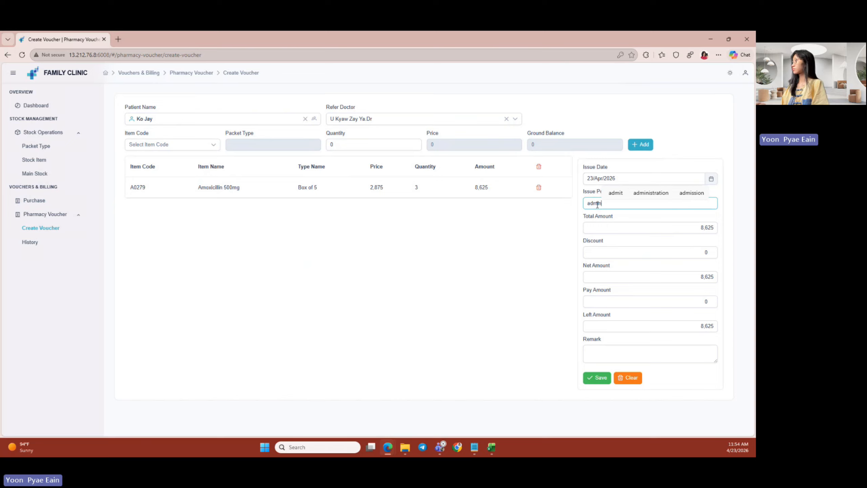
left_click(695, 251)
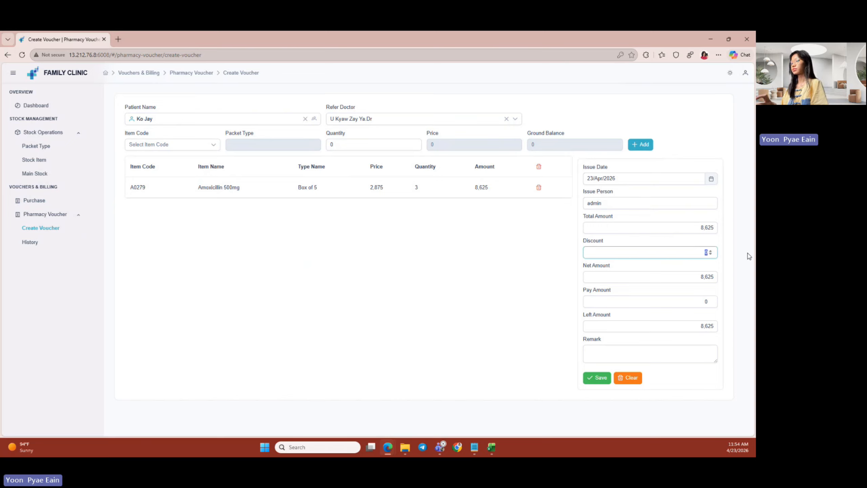
type("25")
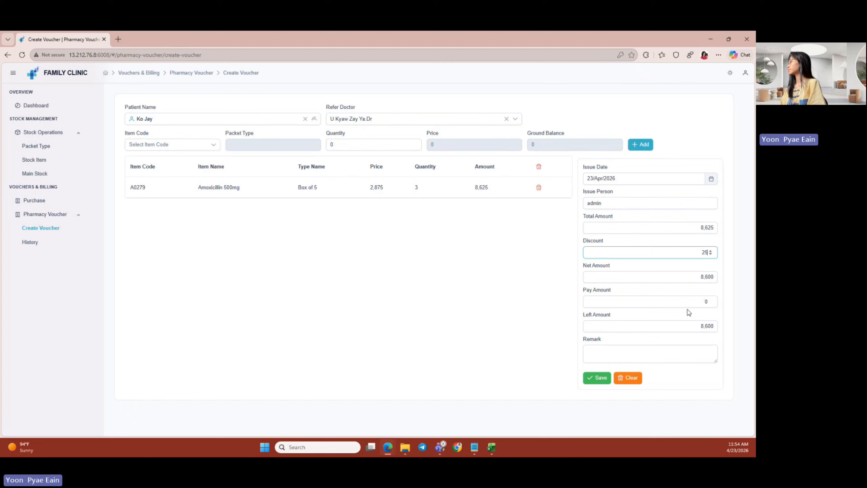
left_click(688, 305)
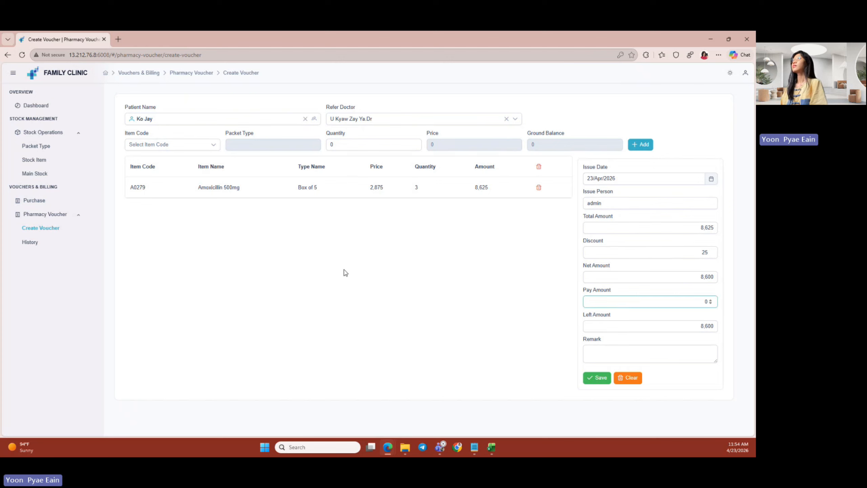
- Add 2 Paracetamol, record a 9,000 payment, and save the pharmacy voucher
left_click(155, 144)
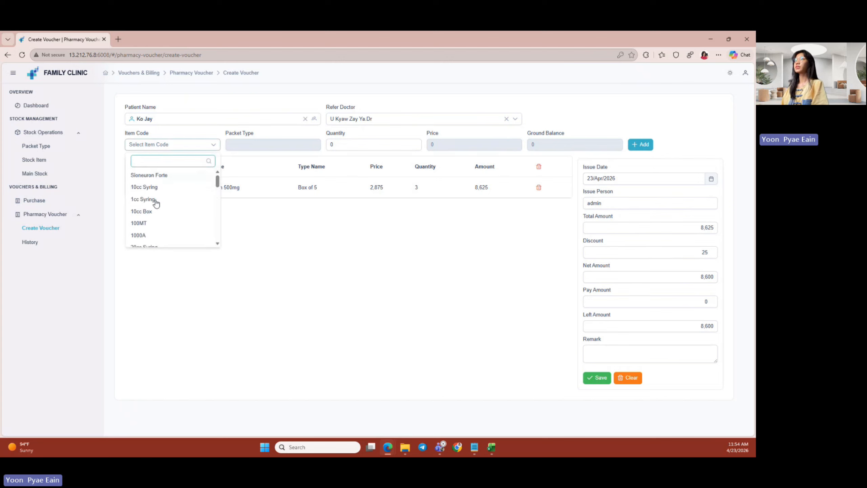
scroll(156, 203, "down", 15)
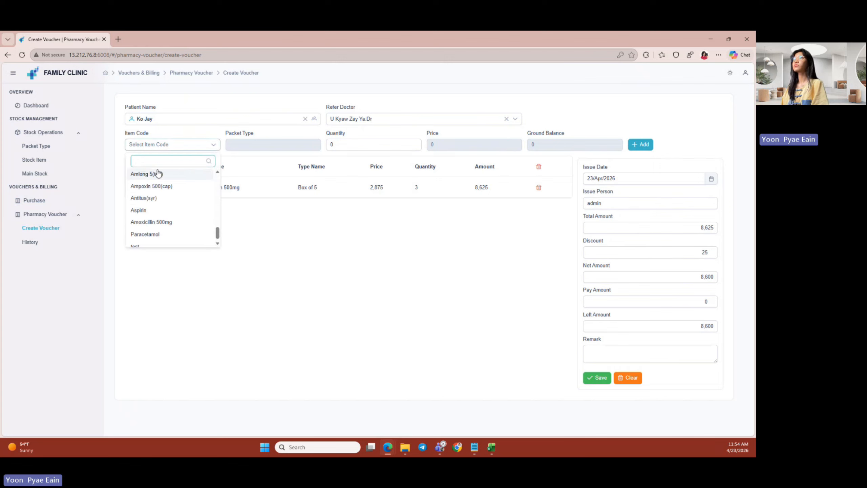
left_click(155, 231)
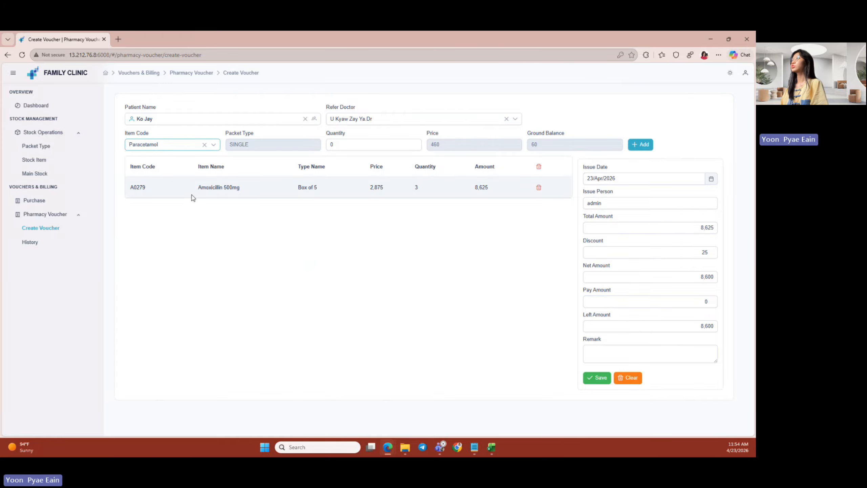
left_click(331, 145)
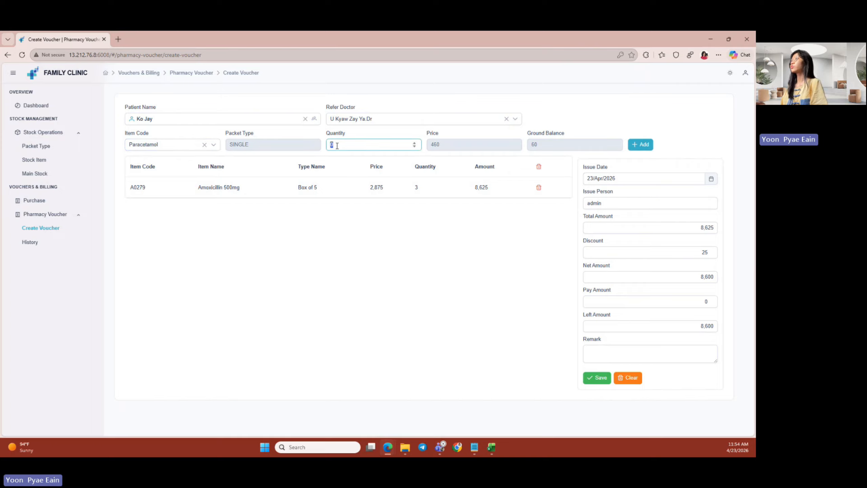
left_click(639, 144)
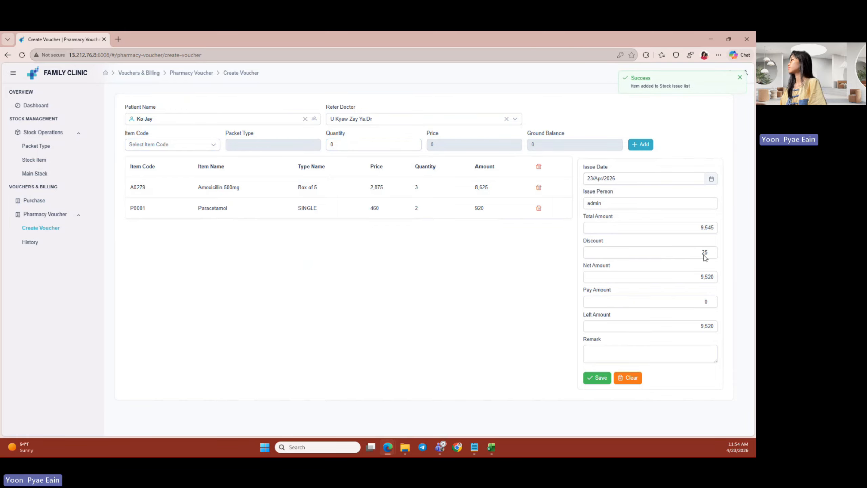
left_click(696, 303)
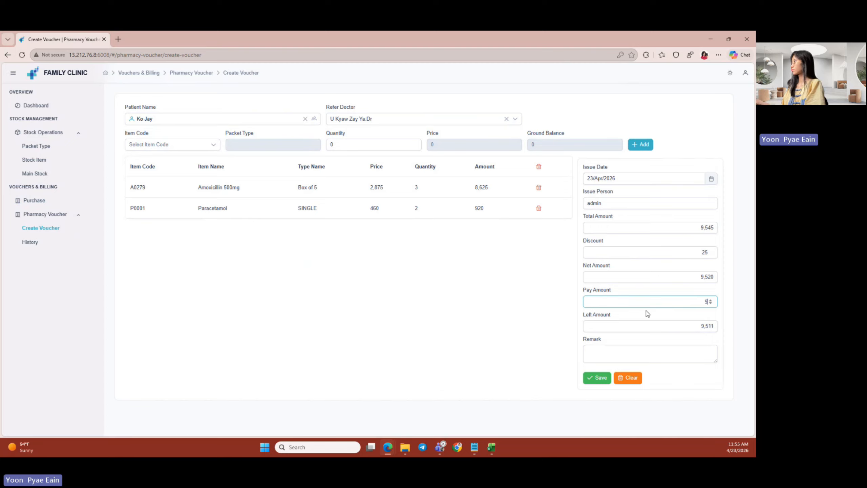
left_click(597, 378)
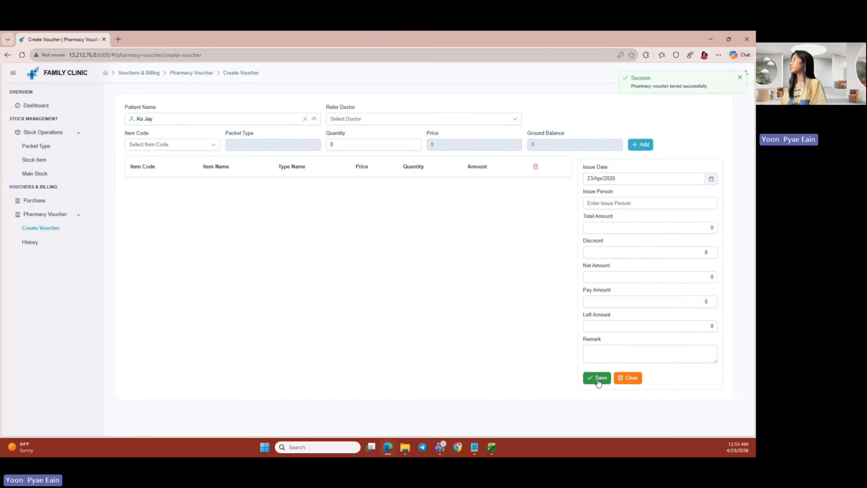
- Open the pharmacy voucher history, expand the saved voucher's items and select it
left_click(52, 239)
left_click_drag(254, 160, 416, 155)
left_click_drag(348, 167, 125, 178)
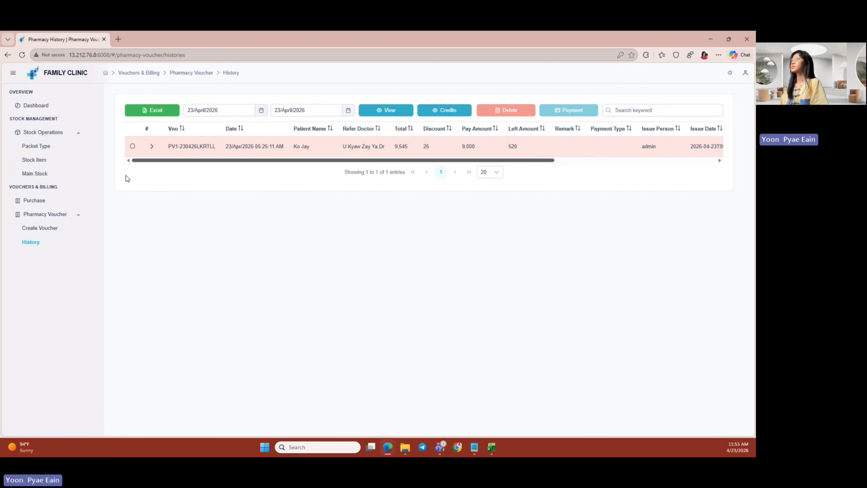
left_click(152, 147)
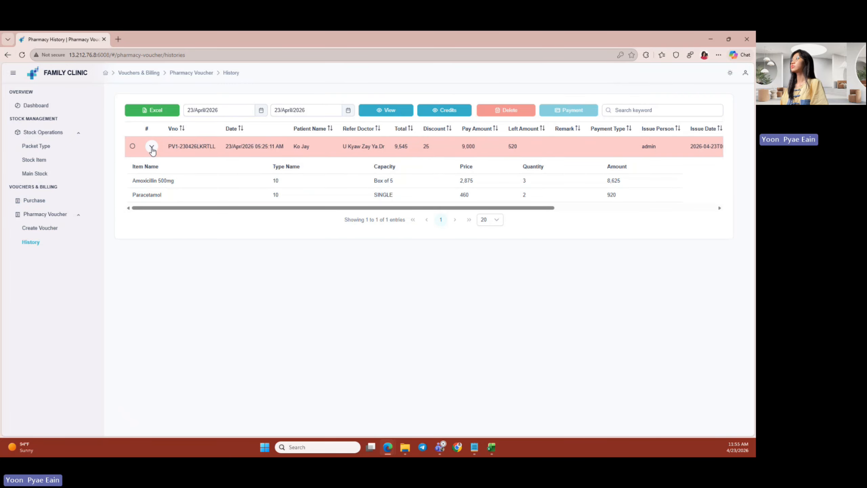
left_click_drag(172, 212, 12, 216)
left_click(132, 146)
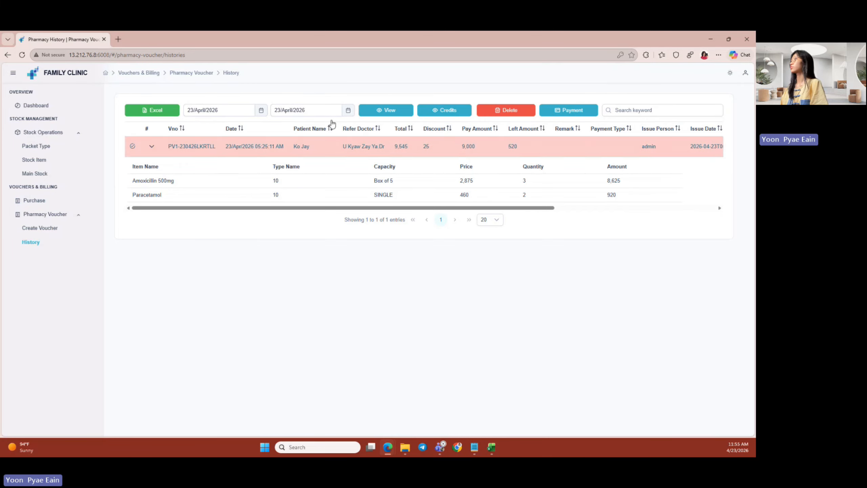
- Pay the remaining 520 credit on the voucher, bringing its left amount to 0
left_click(576, 116)
left_click(320, 265)
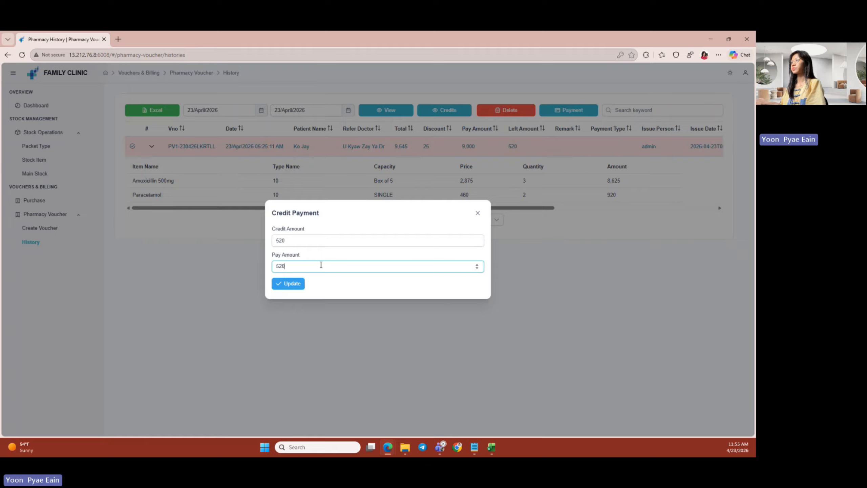
type("520")
left_click(300, 283)
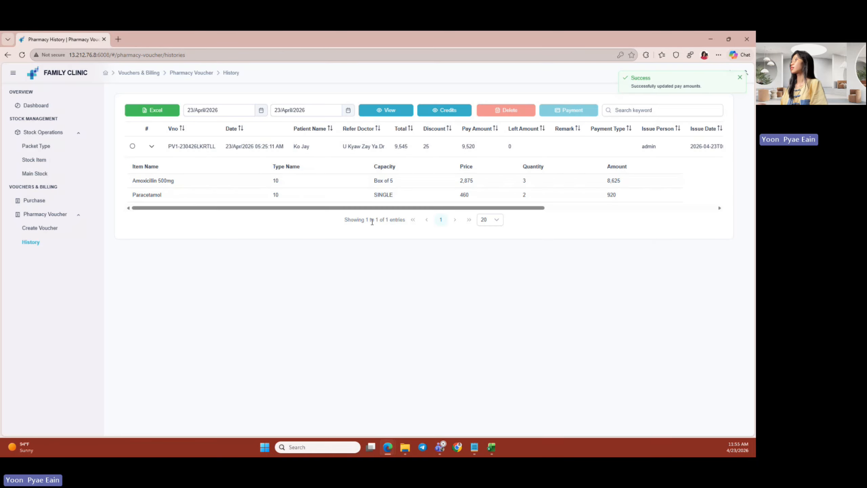
mouse_move(346, 208)
left_mouse_down()
mouse_move(509, 208)
mouse_move(338, 215)
left_mouse_up()
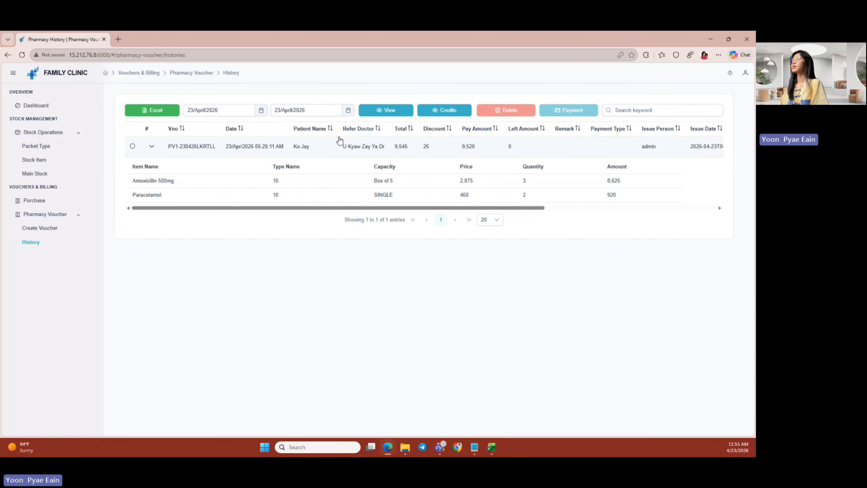
- List pharmacy vouchers from 01/March/2026 to 23/April/2026
left_click(220, 110)
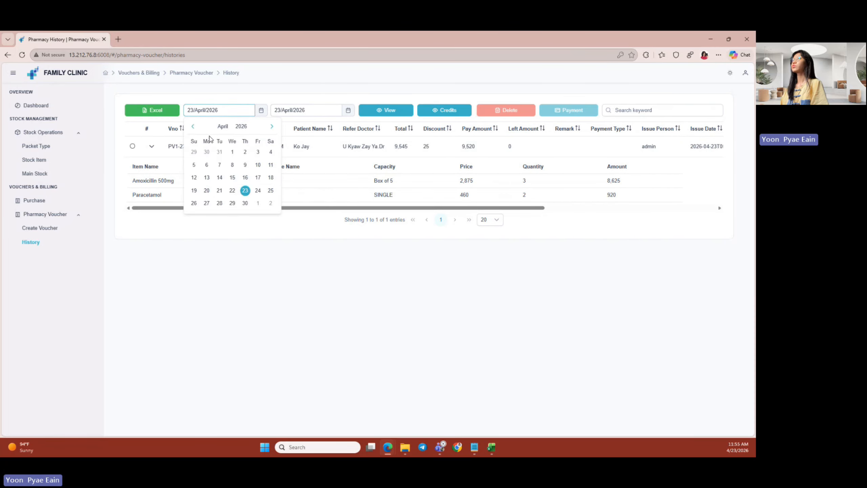
left_click(193, 127)
left_click(193, 152)
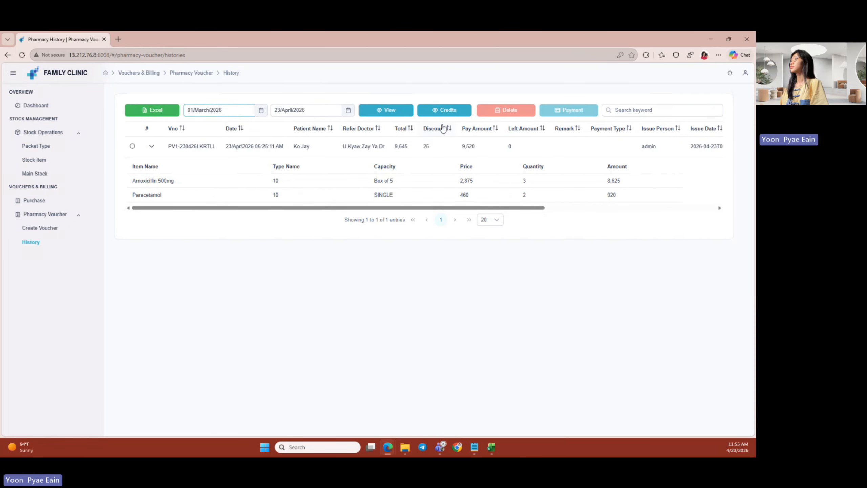
left_click(390, 113)
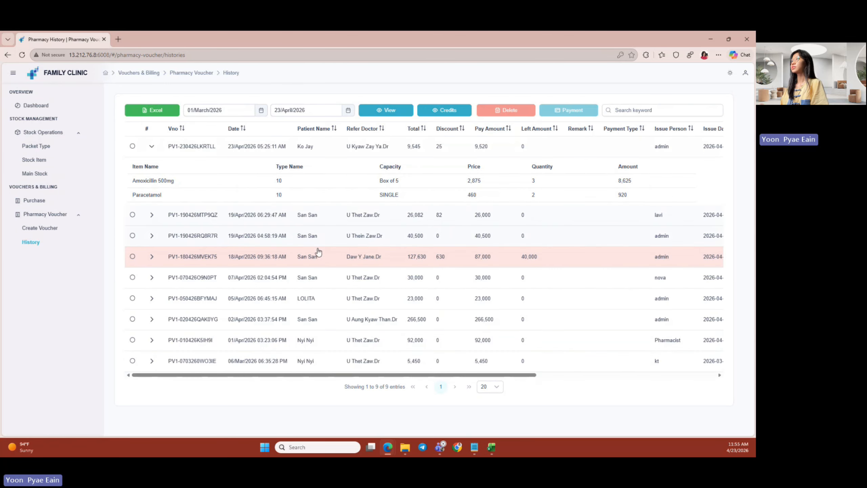
- Collapse the first voucher row and export the 9 listed vouchers to Excel
left_click_drag(349, 378, 218, 376)
left_click(150, 148)
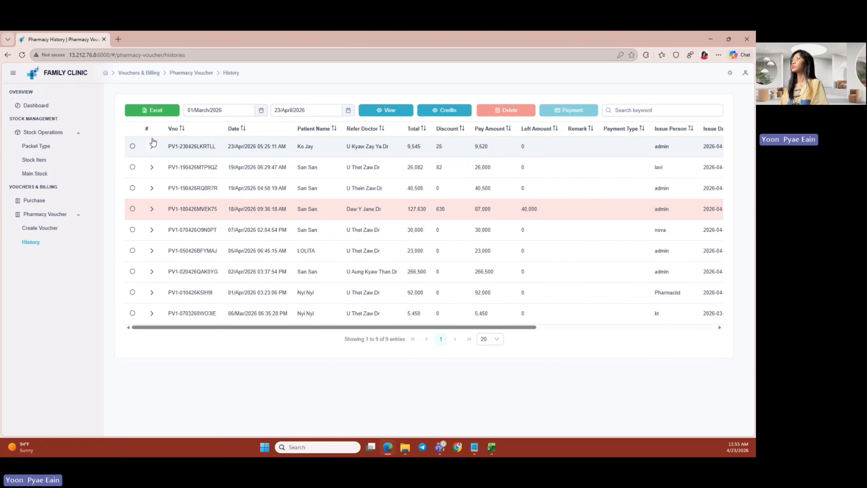
left_click(166, 110)
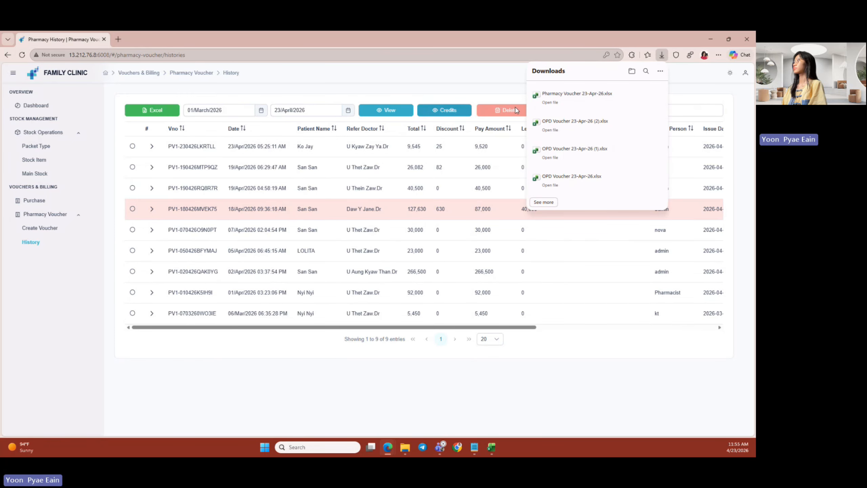
- Review Pharmacy Voucher 23-Apr-26.xlsx in Excel, then minimize the workbook
left_click(549, 103)
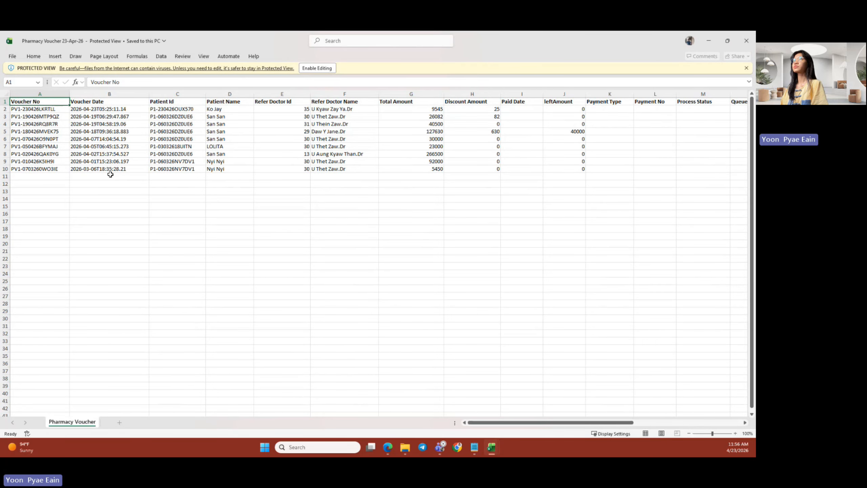
left_click(708, 41)
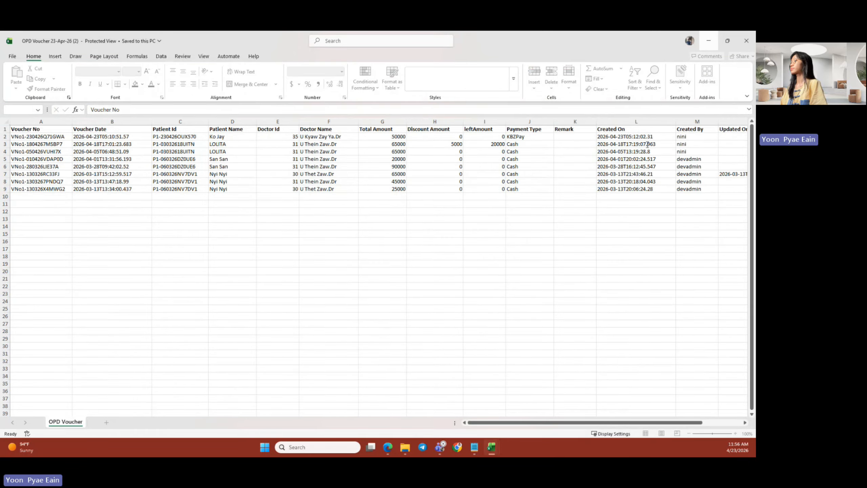
- Delete voucher PV1-180426MVEK75, then undo the deletion
mouse_move(389, 447)
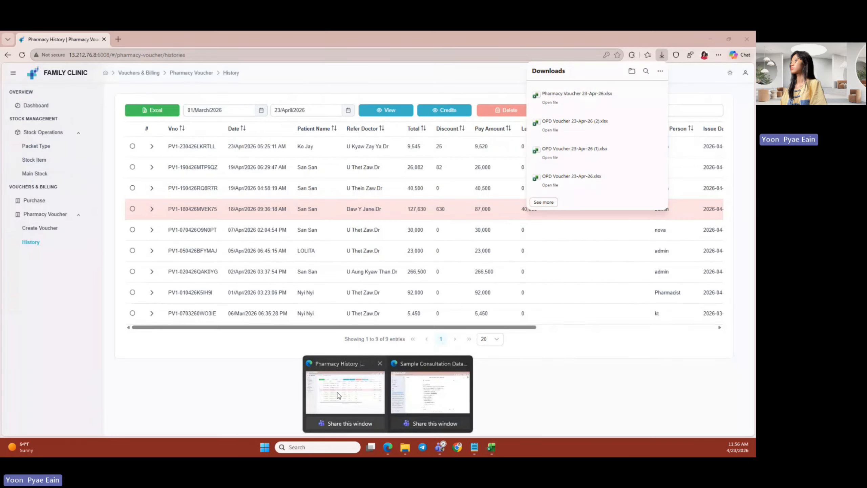
left_click(337, 395)
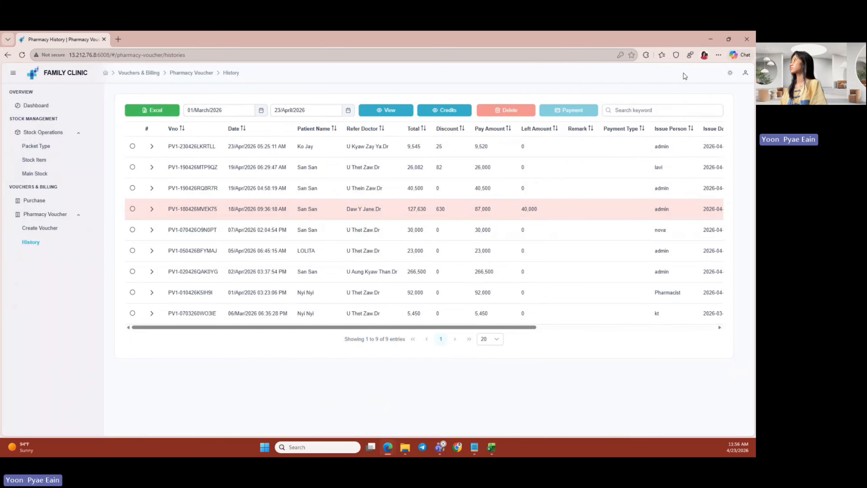
left_click(191, 208)
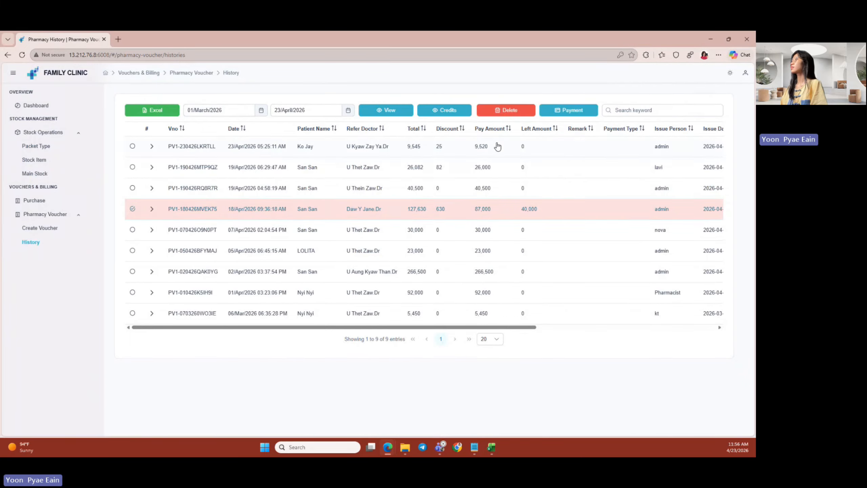
left_click(498, 111)
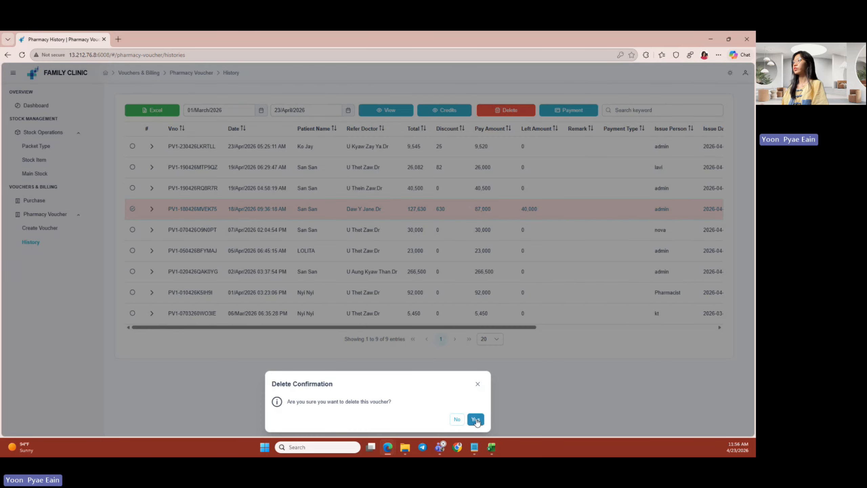
left_click(476, 419)
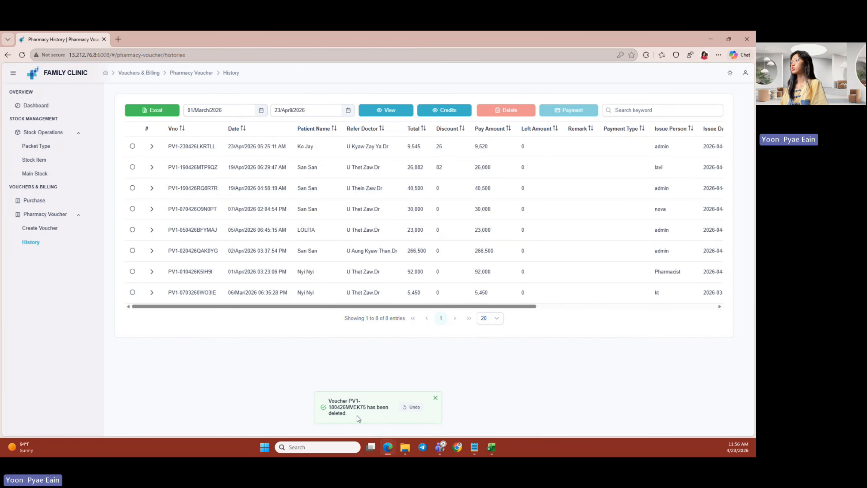
left_click(413, 409)
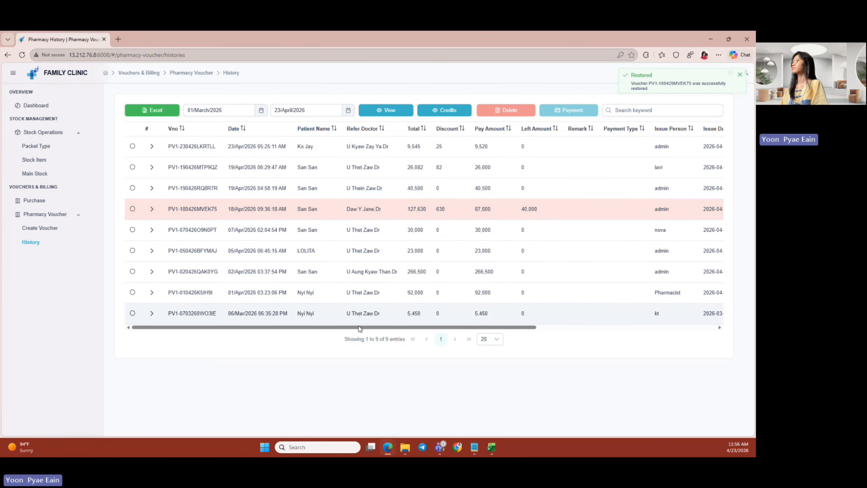
- Filter to credit vouchers and expand PV1-180426MVEK75 to show 10cc Box and Paracetamol
left_click_drag(354, 328, 432, 330)
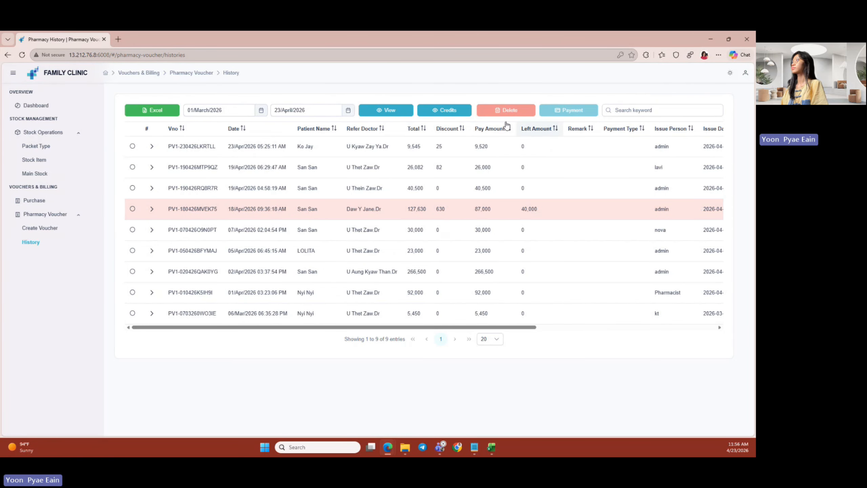
left_click(443, 111)
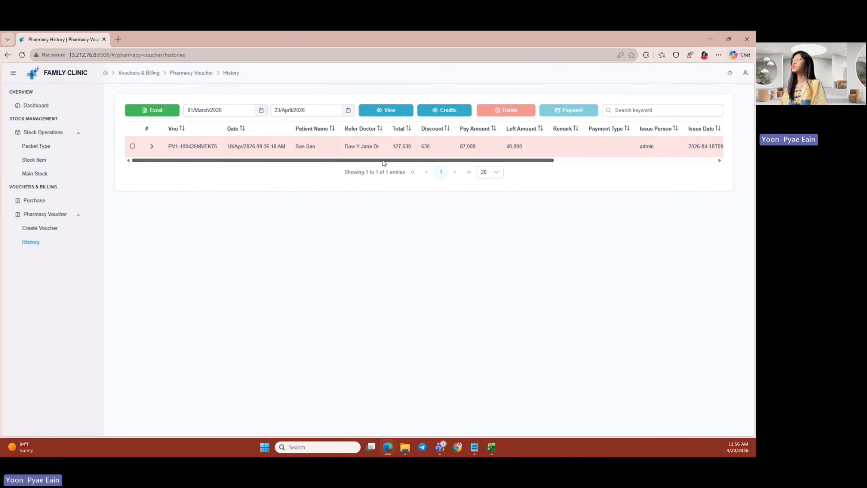
left_click_drag(383, 165, 246, 166)
left_click(152, 146)
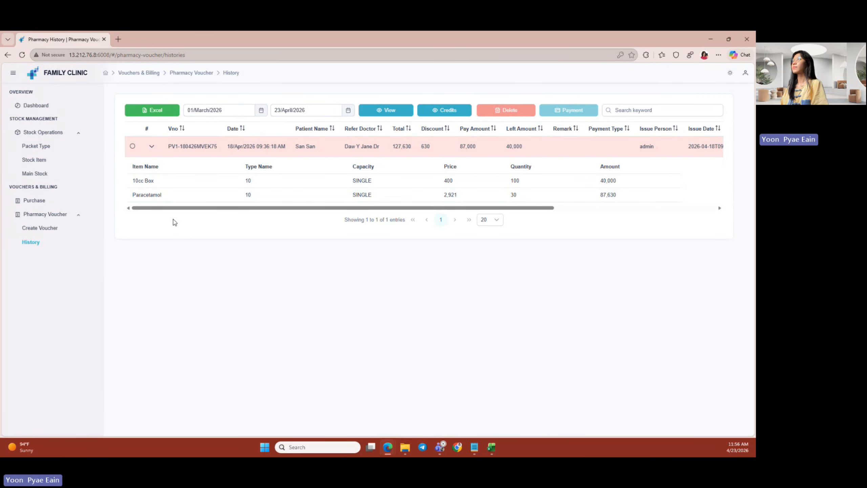
mouse_move(173, 207)
left_mouse_down()
mouse_move(556, 209)
mouse_move(175, 216)
left_mouse_up()
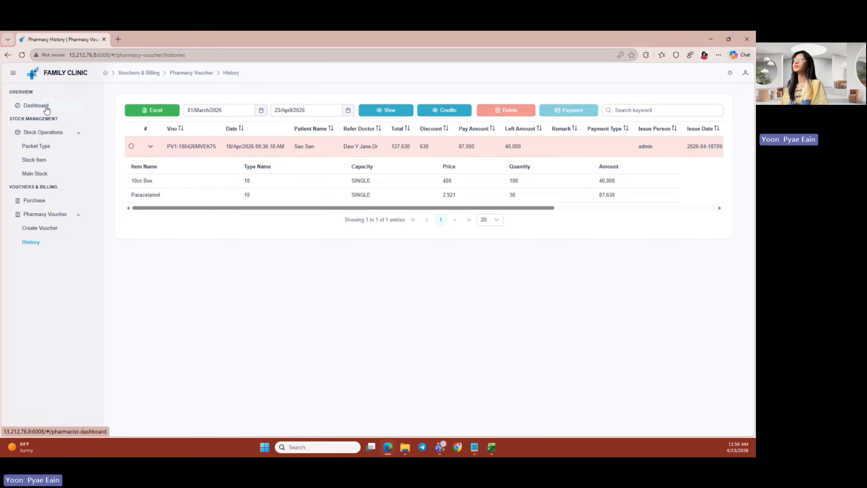
- Log out of the pharmacist account
left_click(745, 72)
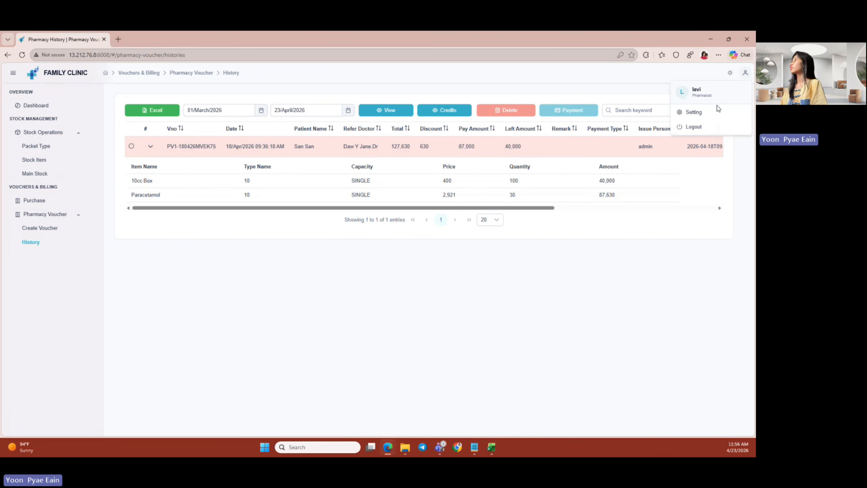
left_click(691, 127)
left_click(401, 278)
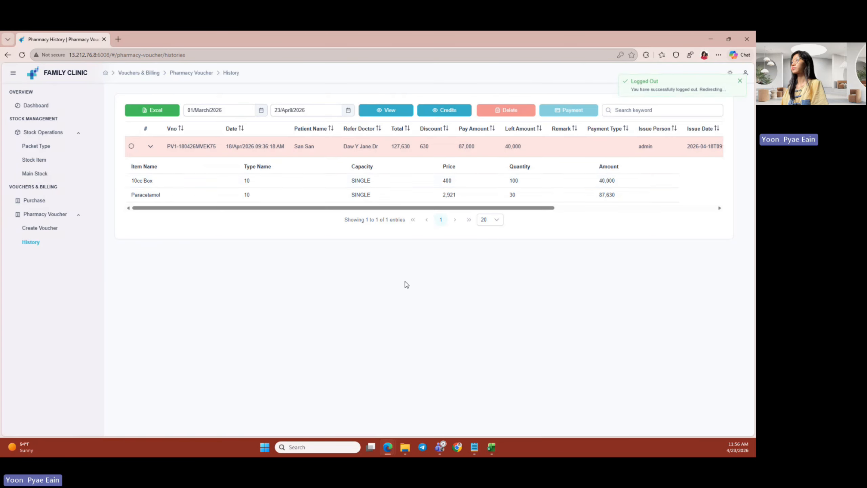
- Sign in as admin with the saved credentials and open the Supplier list
left_click(379, 247)
left_click(373, 306)
left_click(375, 313)
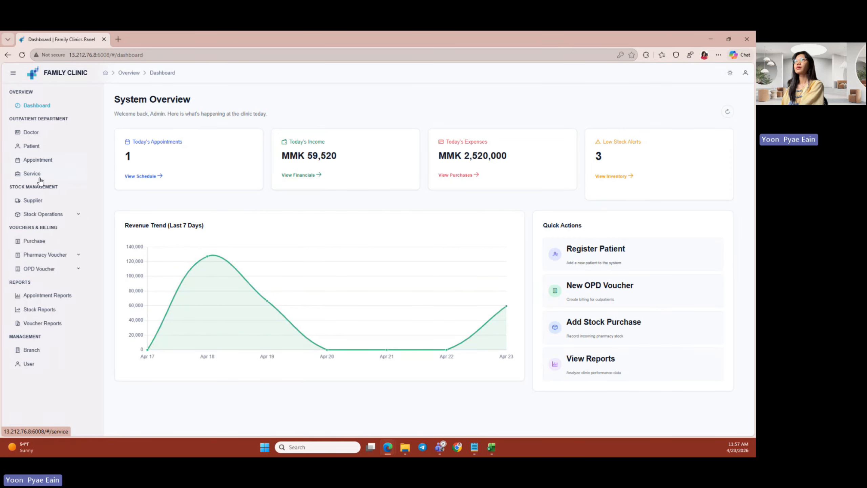
left_click(45, 203)
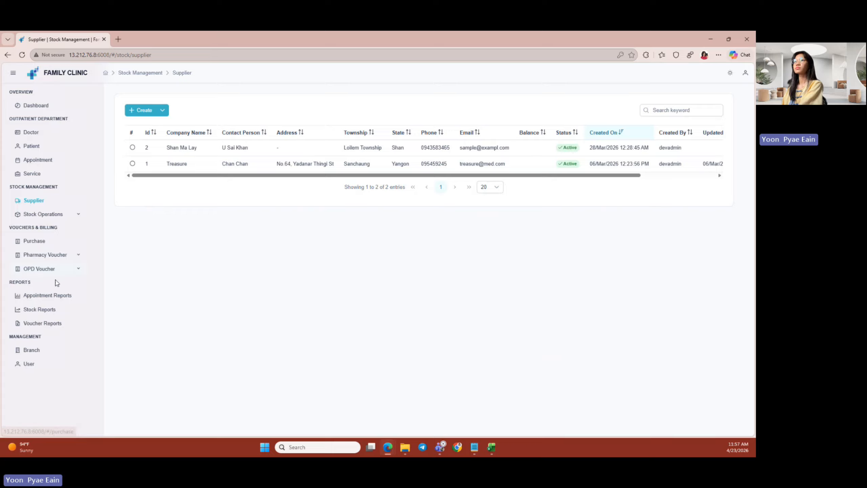
- Open Appointment Reports for 2026-04-01 to 2026-04-30, showing 14 total bookings
left_click(58, 300)
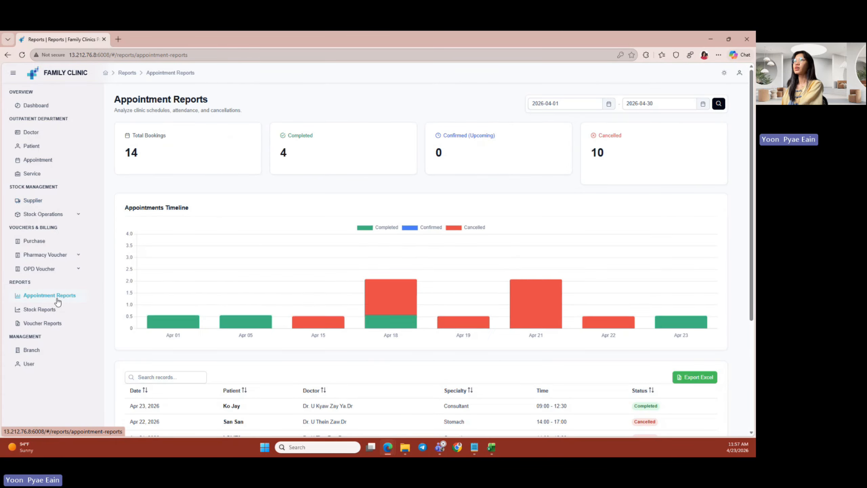
scroll(477, 257, "down", 4)
scroll(477, 261, "up", 3)
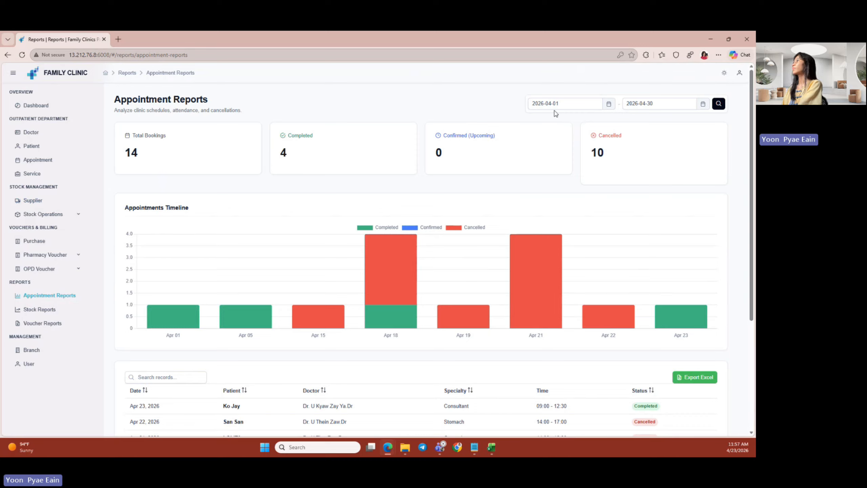
left_click(535, 102)
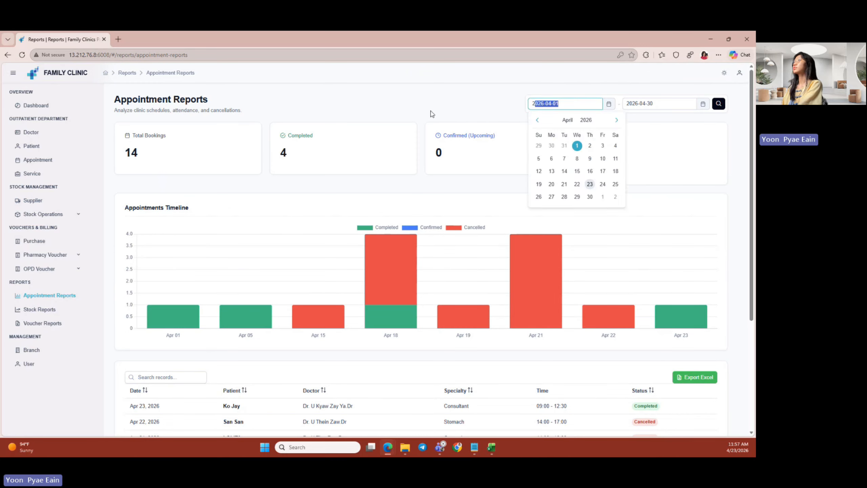
left_click(177, 137)
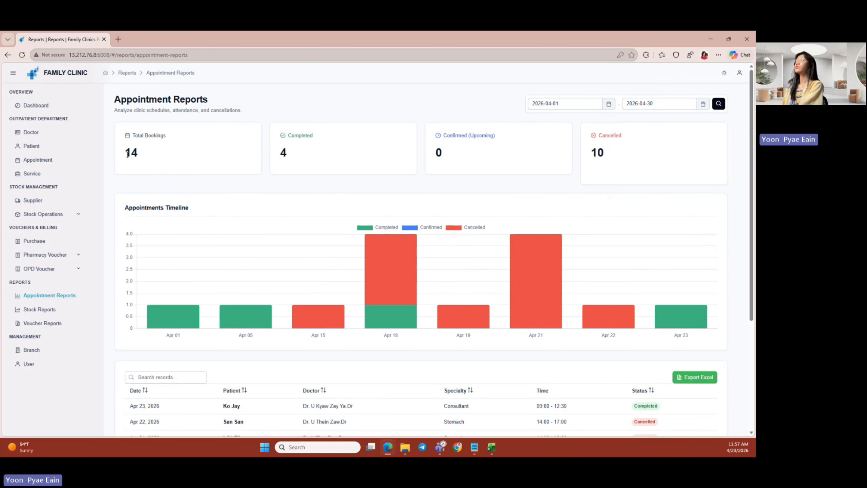
left_click_drag(128, 155, 143, 156)
left_click(162, 149)
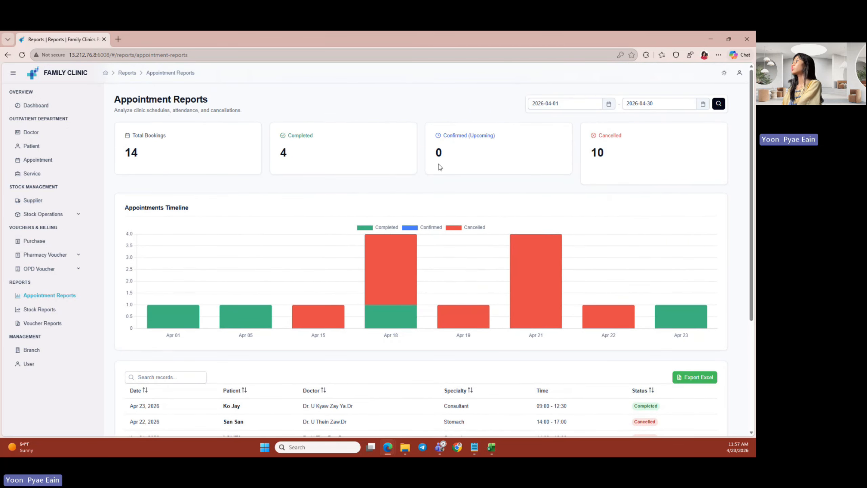
- Scroll through the bookings timeline chart and the appointment records table
scroll(262, 184, "down", 2)
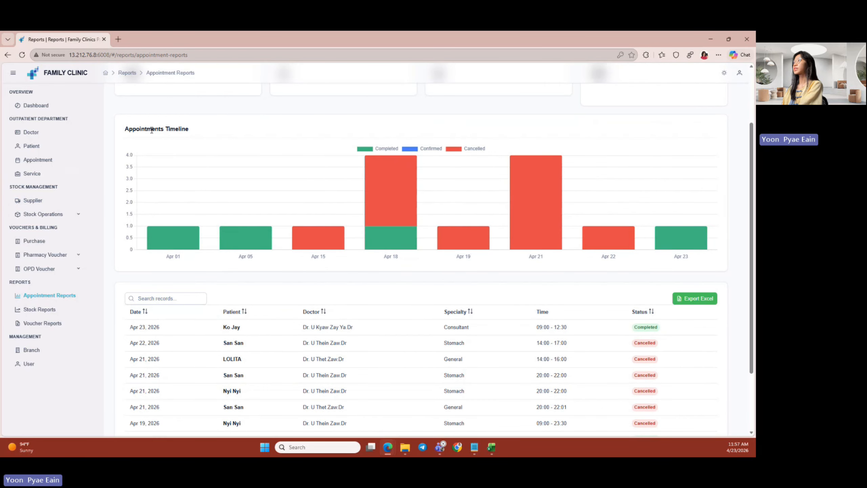
scroll(151, 130, "down", 2)
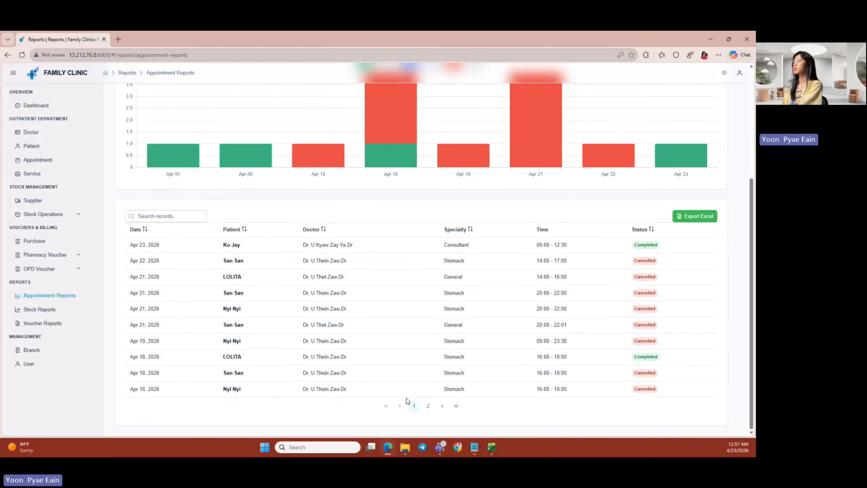
scroll(406, 400, "up", 4)
scroll(389, 399, "down", 4)
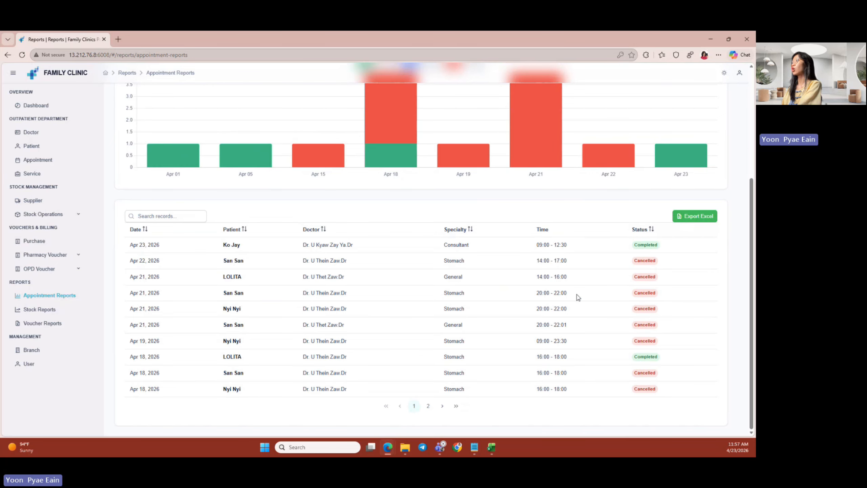
scroll(406, 244, "up", 3)
scroll(405, 245, "up", 2)
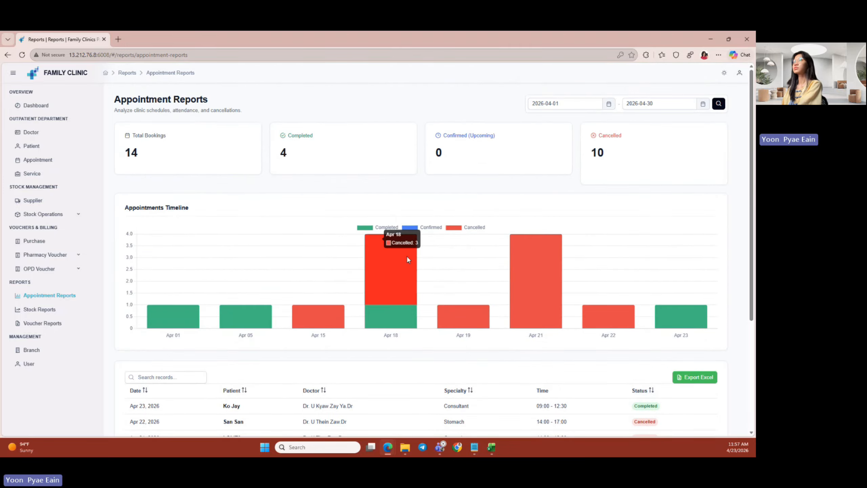
- Browse inventory report pages 2 and 3, then open the April 2026 Financial & Vouchers report
left_click(35, 311)
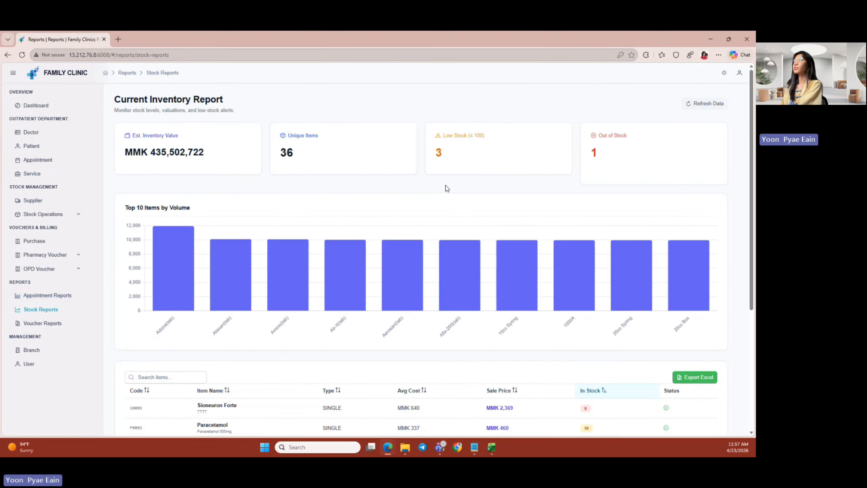
scroll(446, 188, "down", 5)
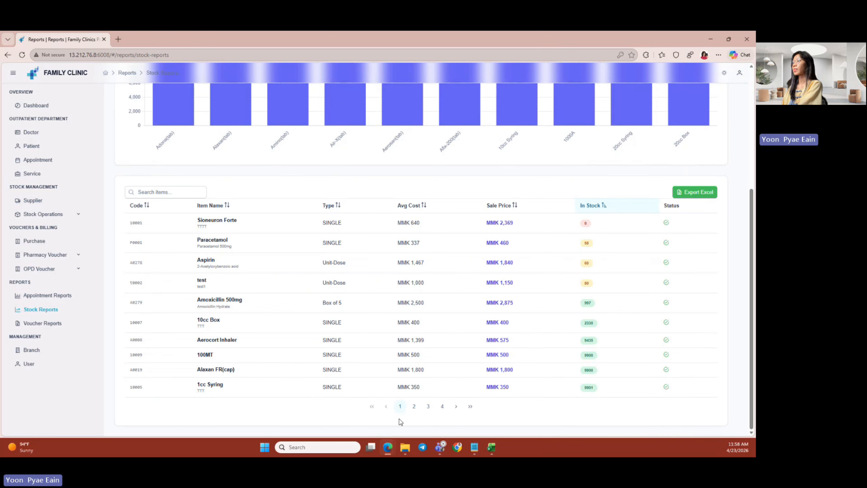
left_click(413, 406)
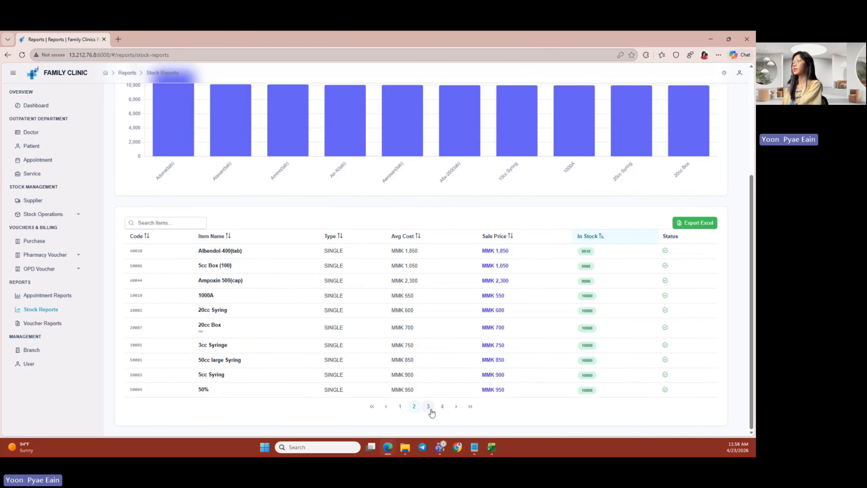
left_click(429, 406)
scroll(193, 358, "up", 5)
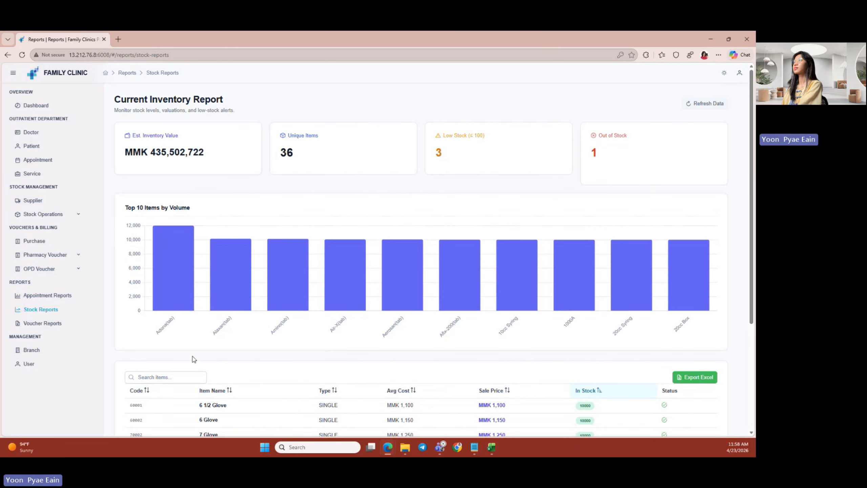
left_click(73, 325)
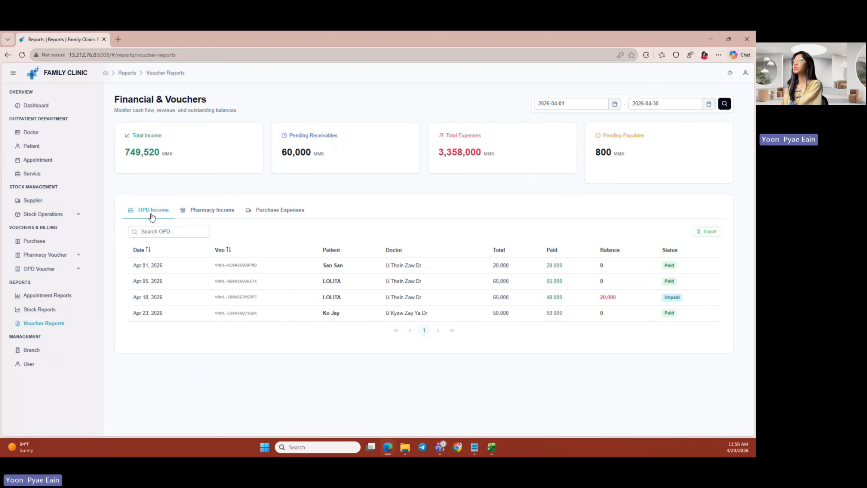
- Check the Pharmacy Income, Purchase Expenses and OPD Income tabs of the voucher report
left_click(221, 210)
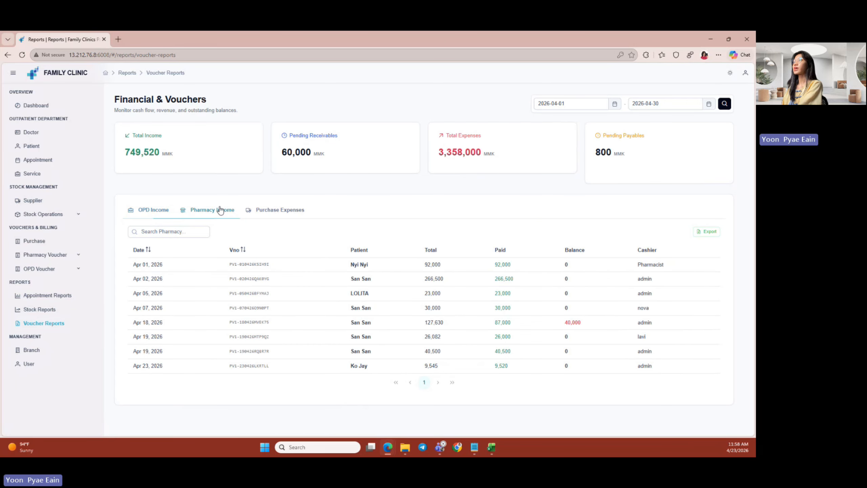
left_click(281, 216)
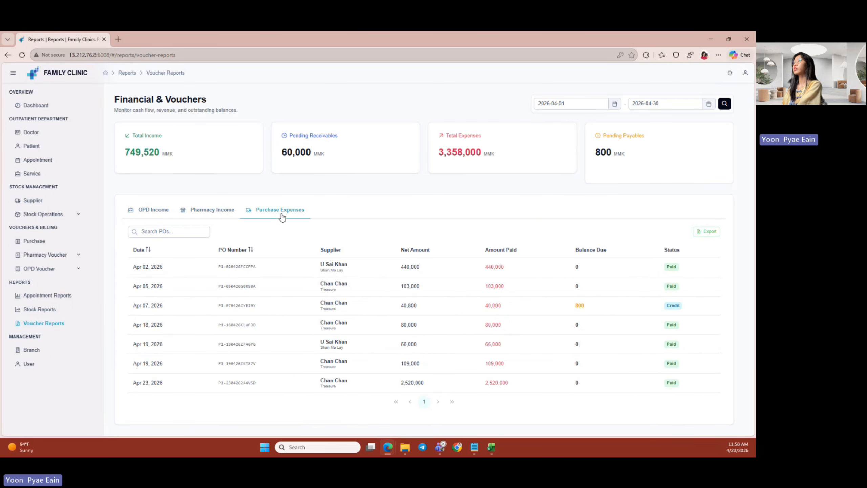
left_click(162, 216)
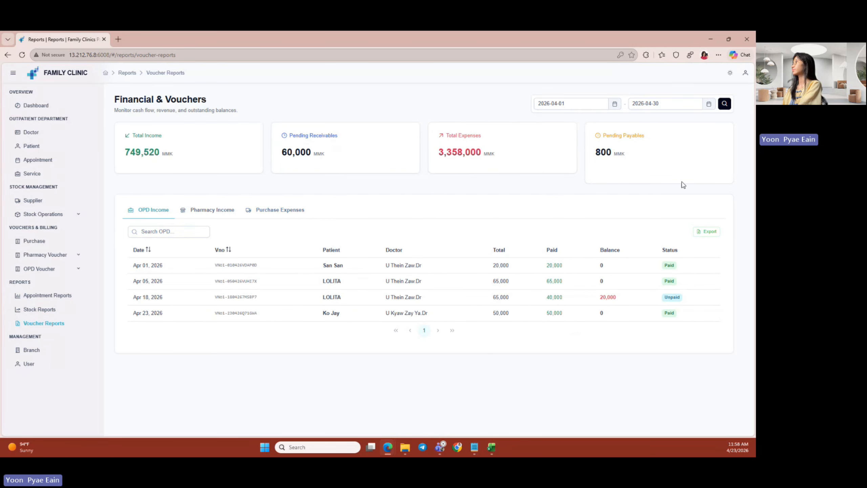
- Widen the report to start 2026-03-01 and review pharmacy income and purchase expenses
left_click(613, 106)
left_click(546, 120)
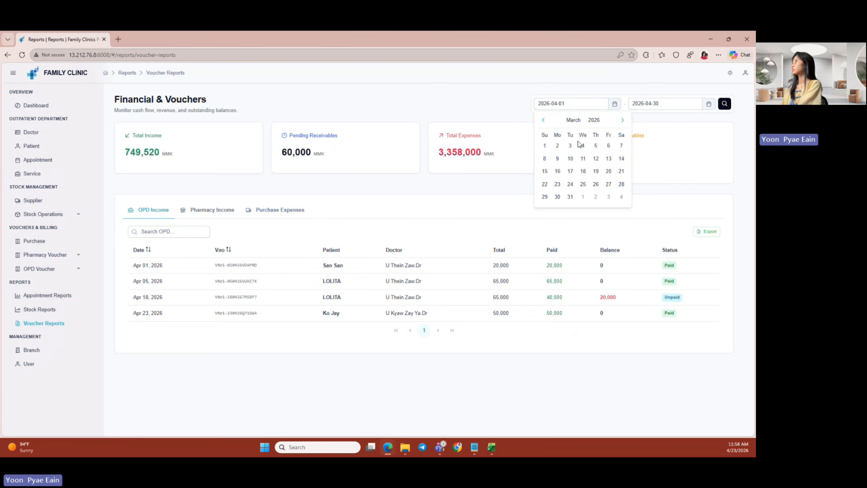
left_click(544, 145)
left_click(729, 105)
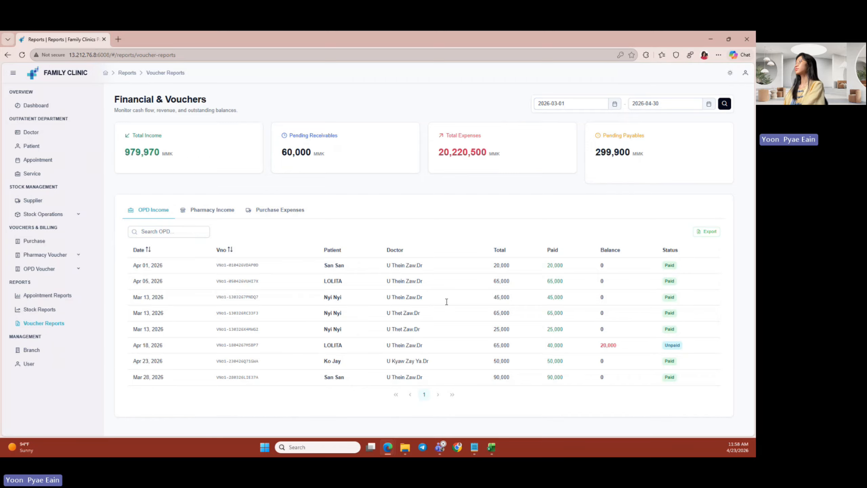
left_click(201, 210)
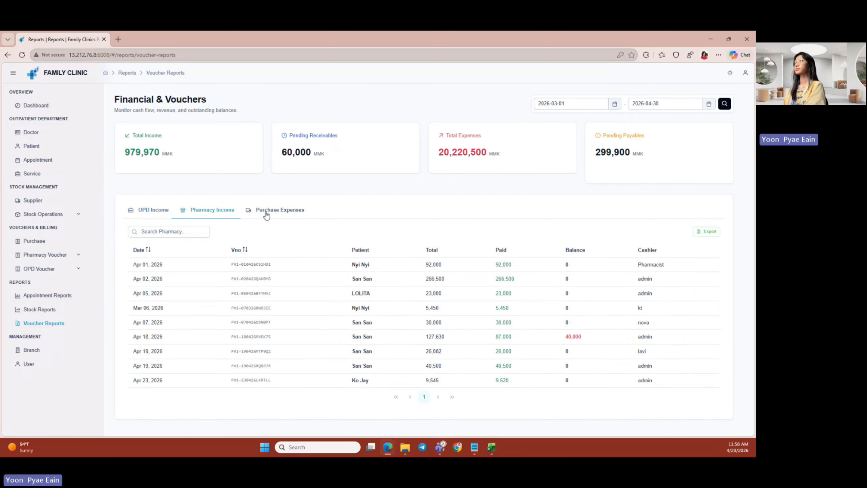
left_click(278, 209)
scroll(277, 213, "down", 1)
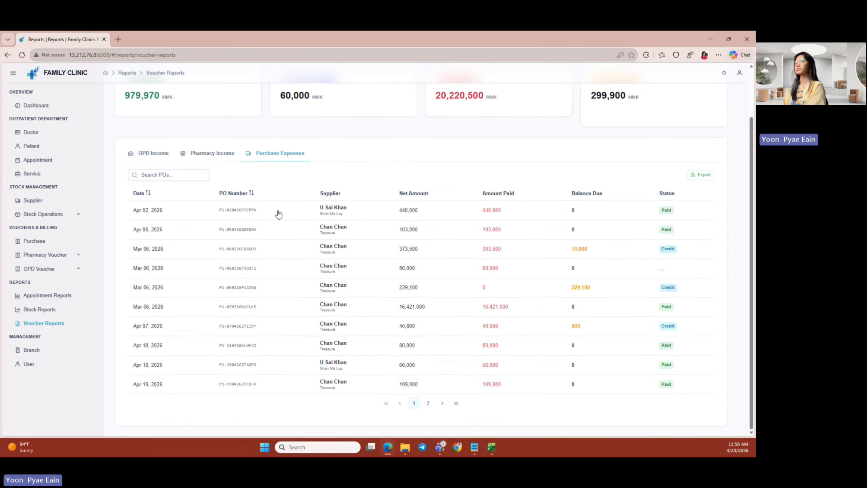
- Go to Branch management and open the Create New Branch form
left_click(42, 352)
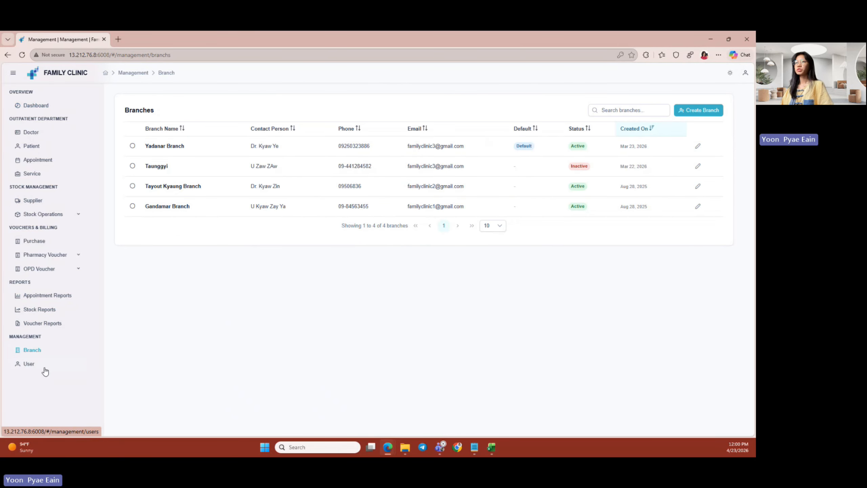
left_click(44, 368)
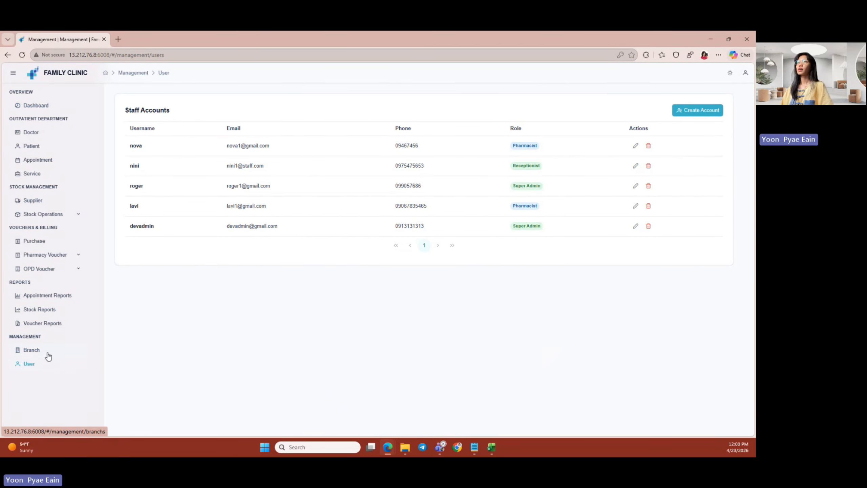
left_click(48, 354)
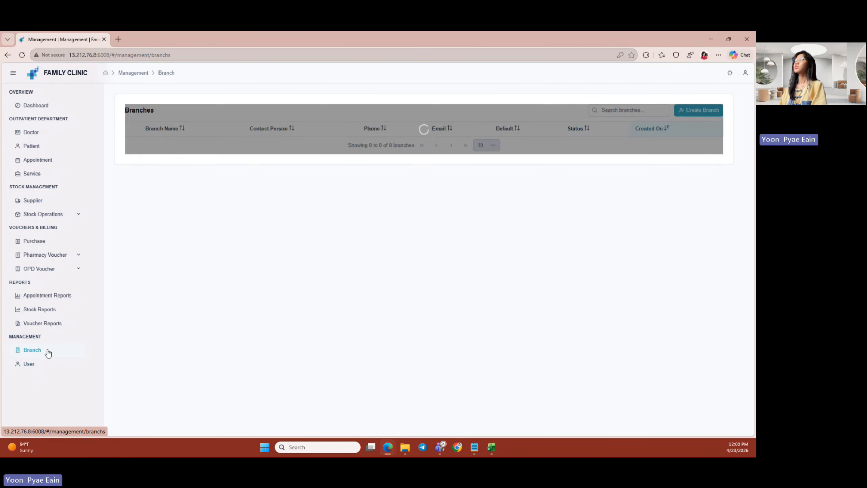
left_click(701, 114)
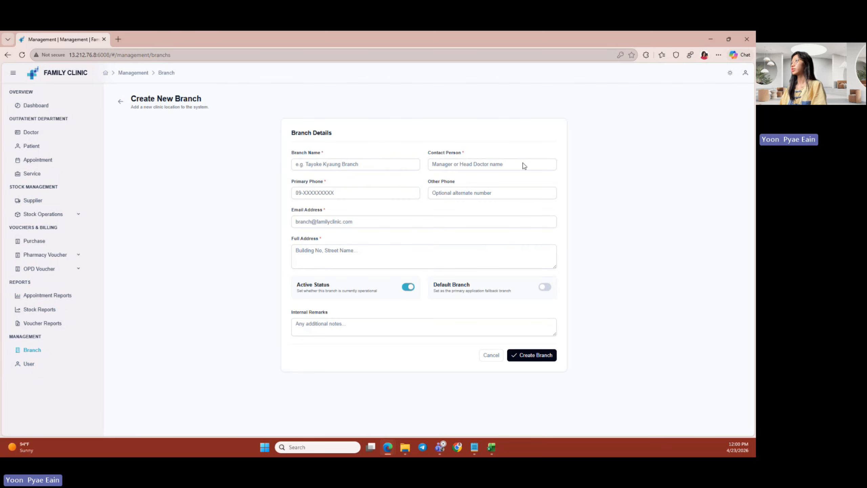
- Enter 'Kon Lan' as the branch name and fill in the contact person's name
left_click(325, 169)
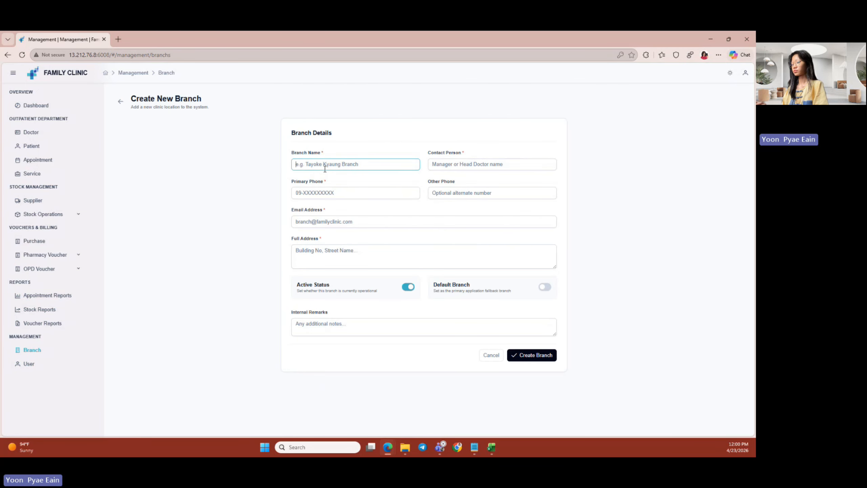
type("Kon Lan")
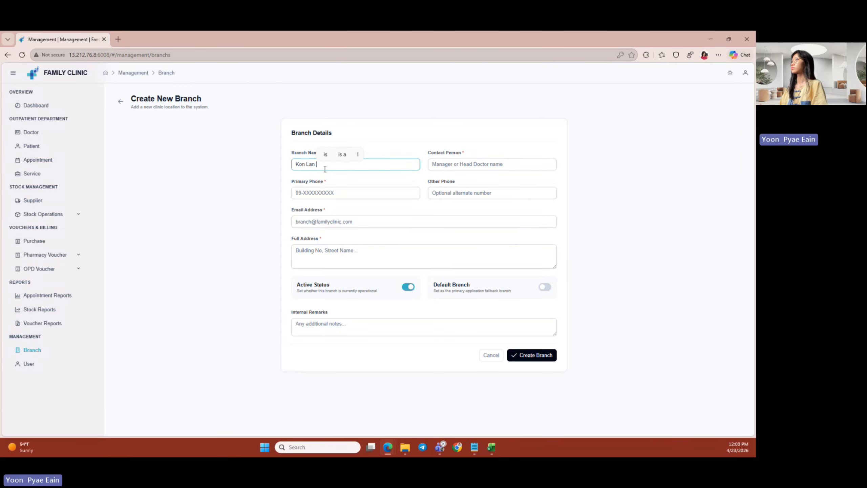
left_click(450, 166)
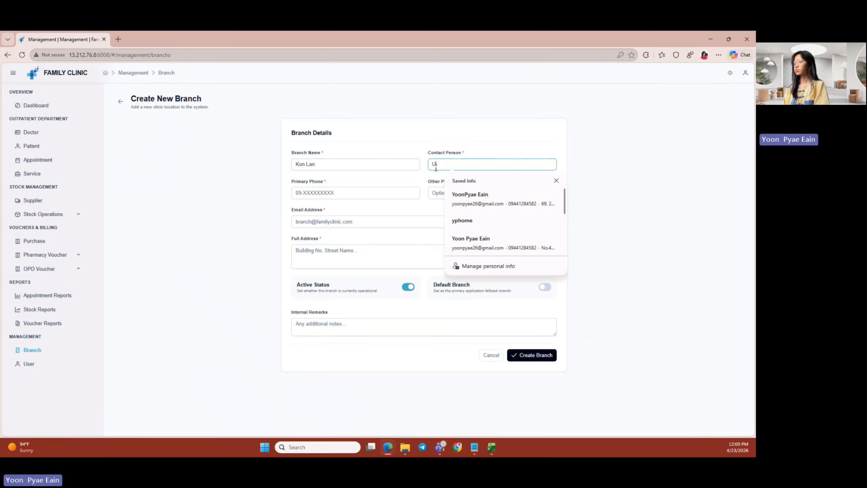
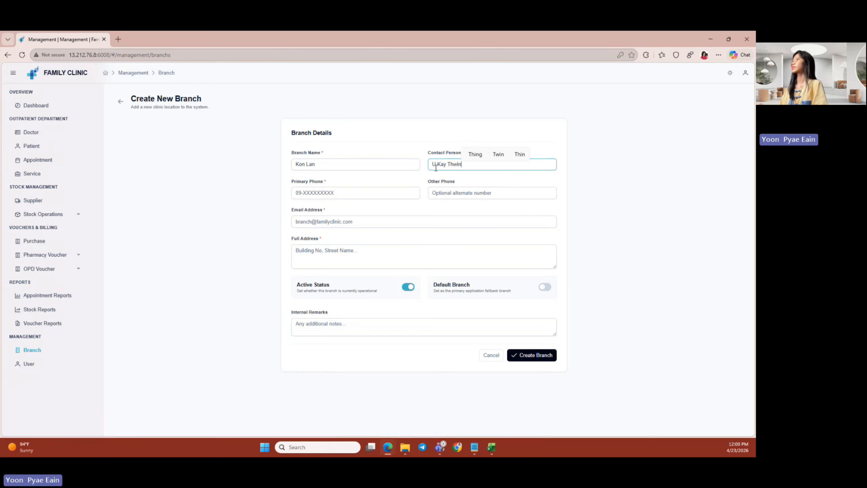
- Fill the primary phone, email and full address from saved browser entries
left_click(398, 192)
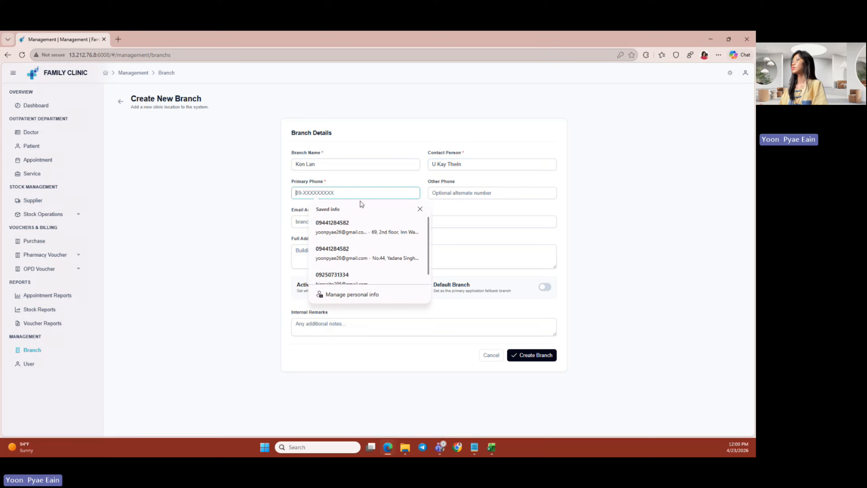
left_click(347, 276)
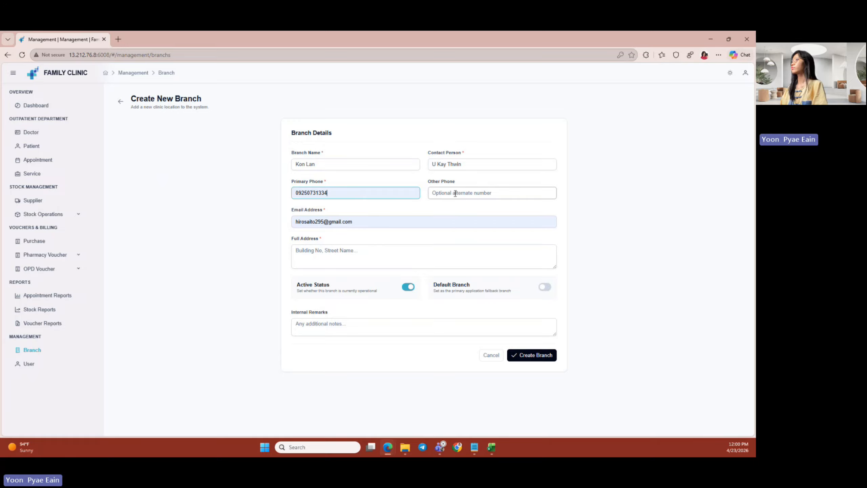
left_click(370, 225)
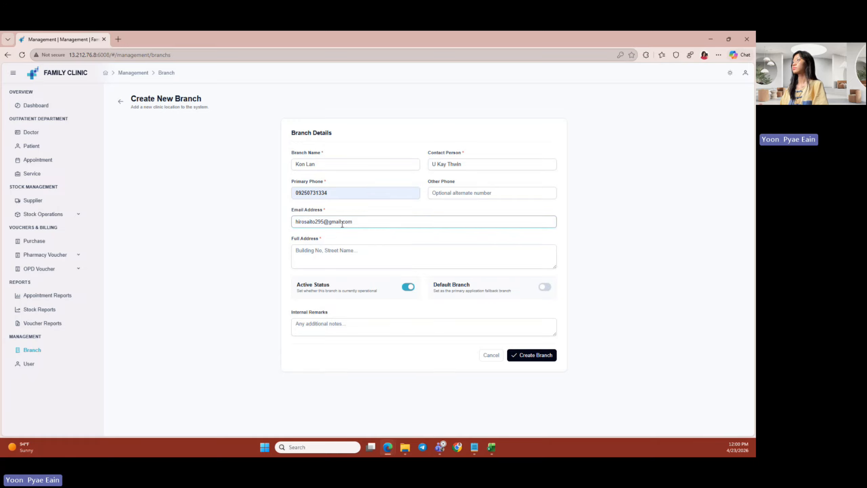
left_click(319, 257)
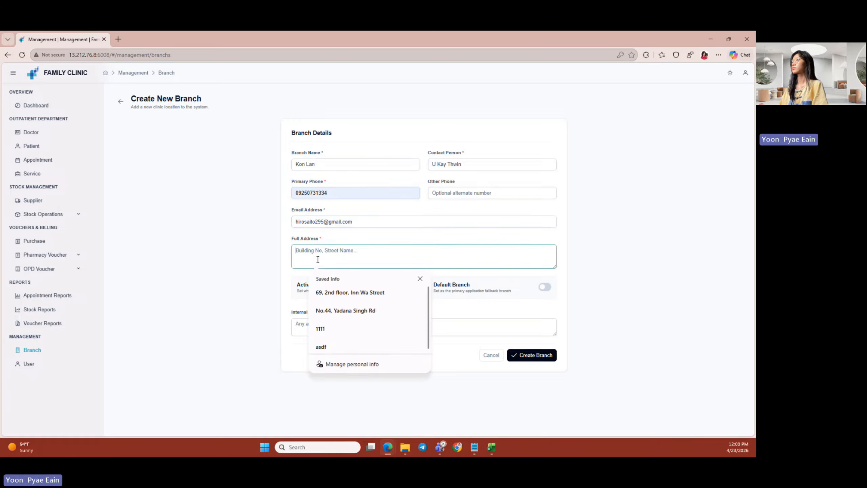
left_click(351, 311)
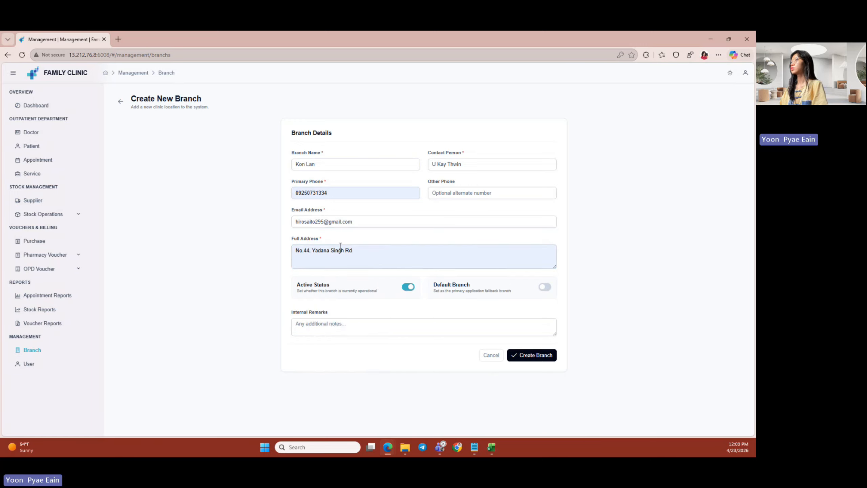
left_click(366, 256)
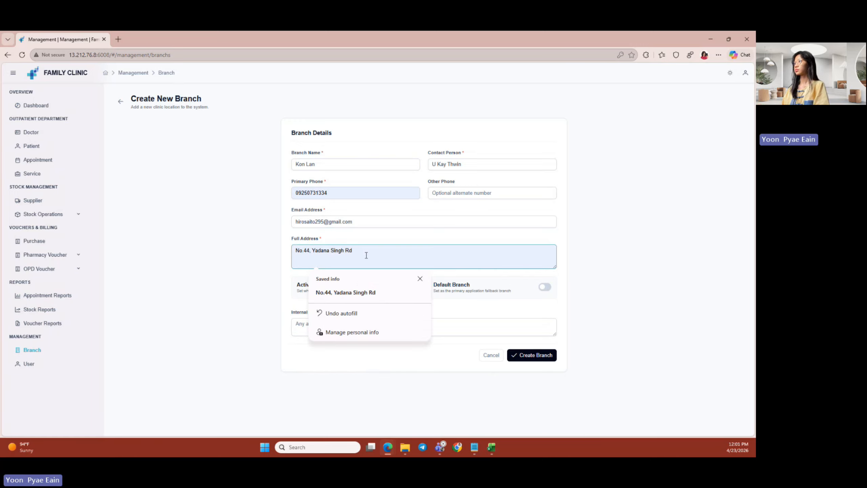
left_click(266, 270)
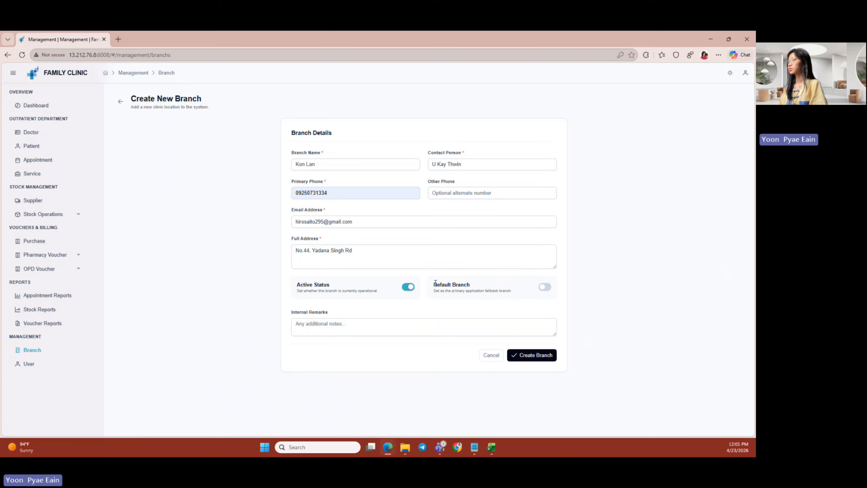
- Switch on Default Branch and create the Kon Lan branch
left_click_drag(434, 284, 457, 284)
left_click(476, 295)
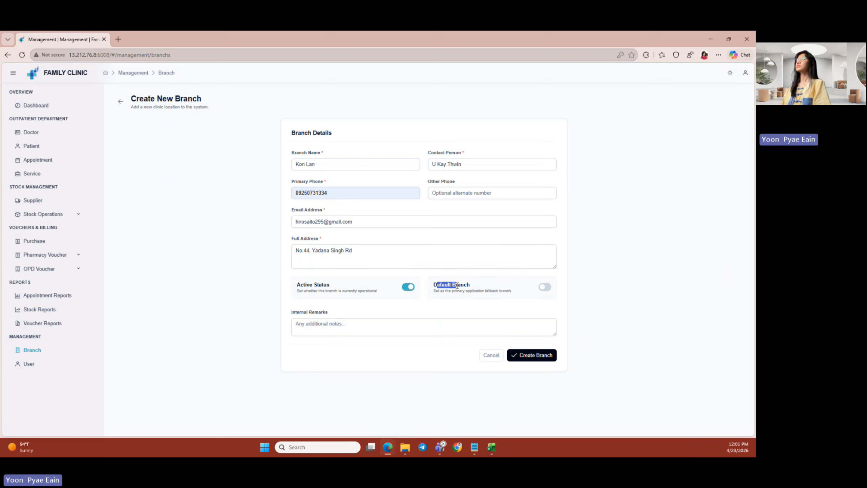
left_click(455, 298)
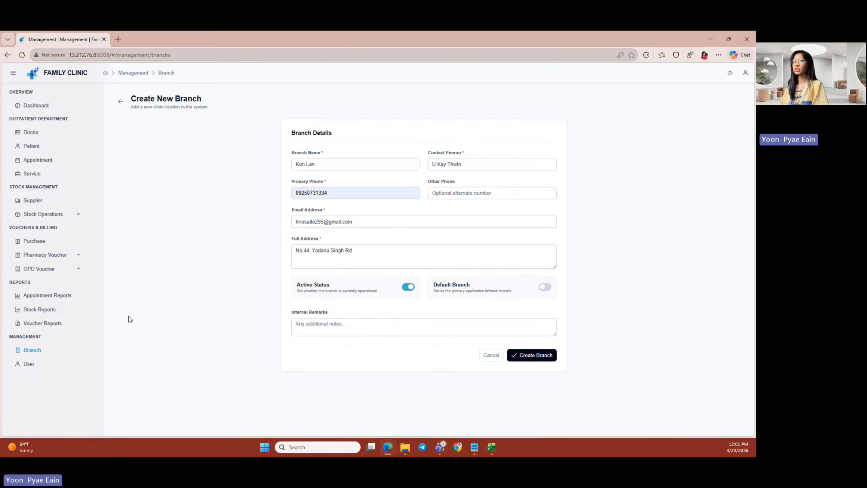
left_click(542, 288)
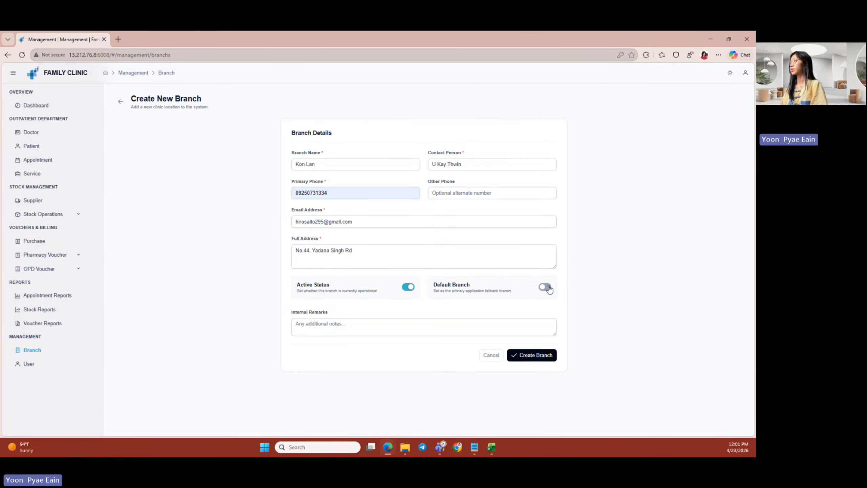
left_click(317, 330)
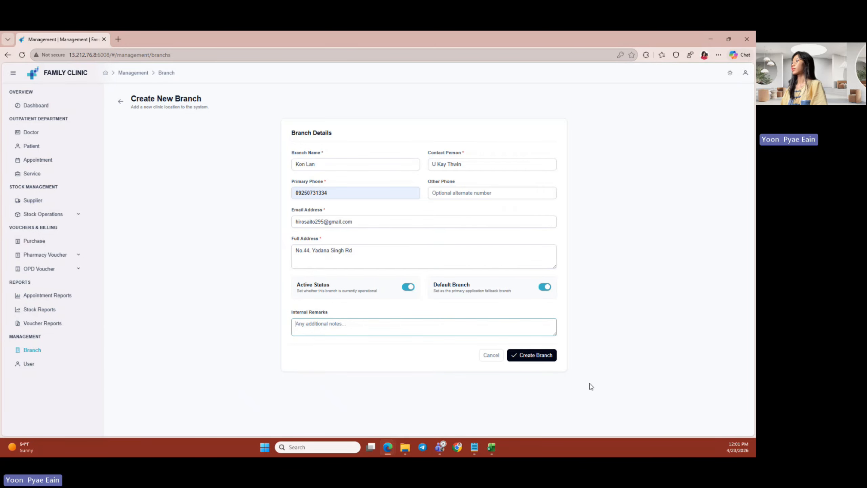
left_click(533, 356)
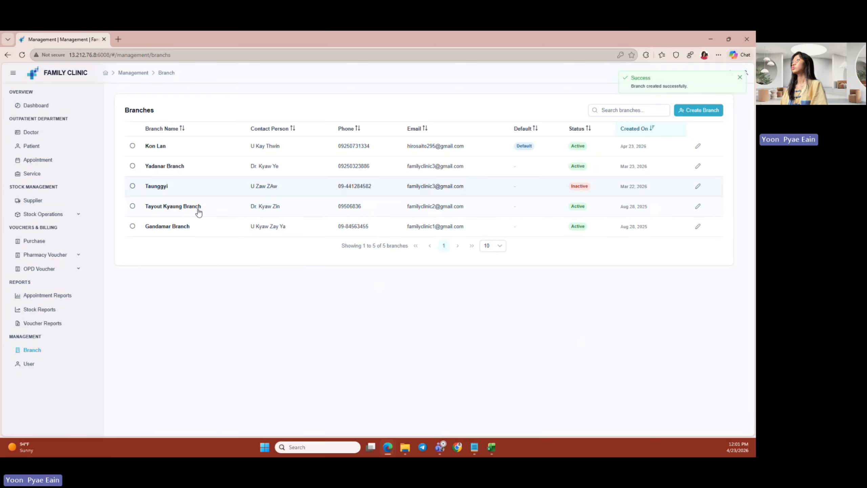
- Select the new Kon Lan row in the Branches list
left_click(332, 154)
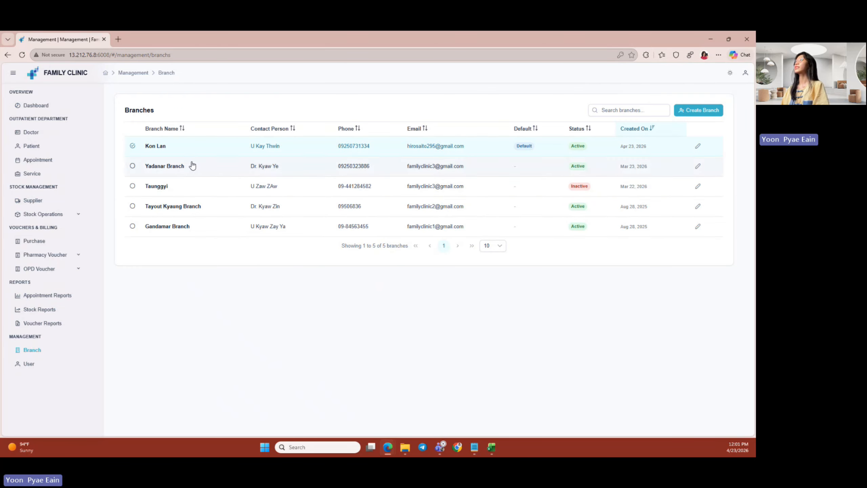
left_click_drag(141, 150, 166, 147)
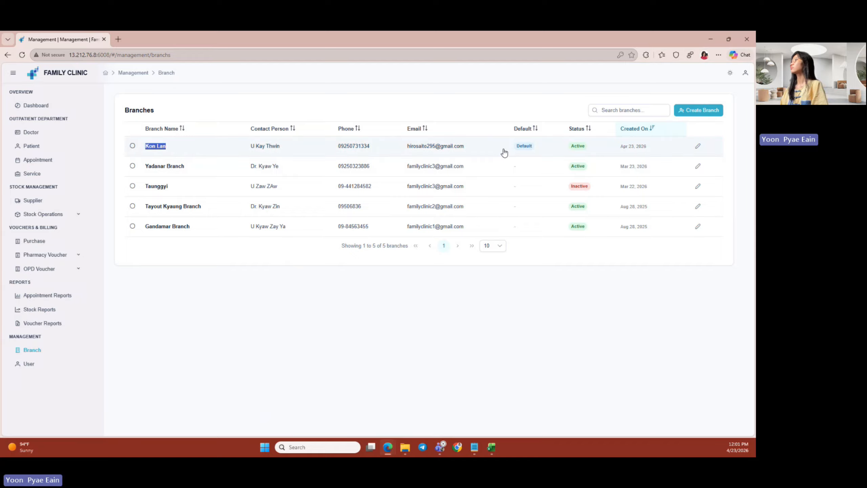
left_click_drag(512, 150, 551, 146)
left_click(420, 156)
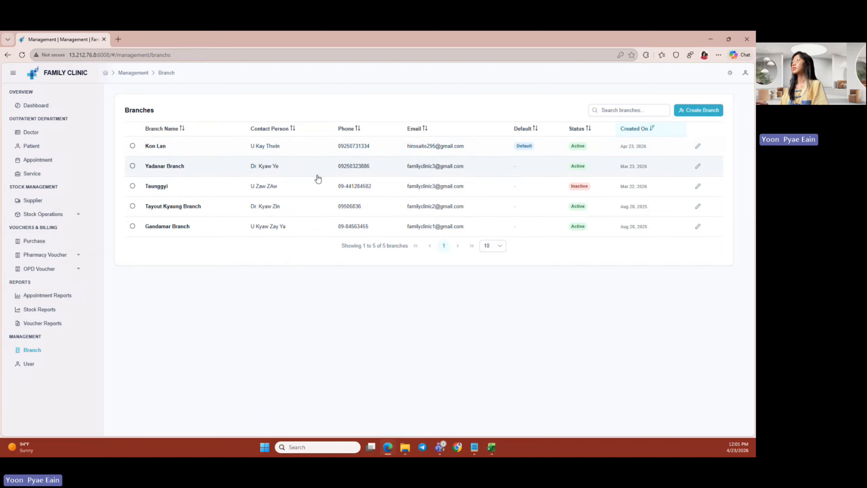
- Set Kon Lan as the default branch in the site settings
left_click(745, 75)
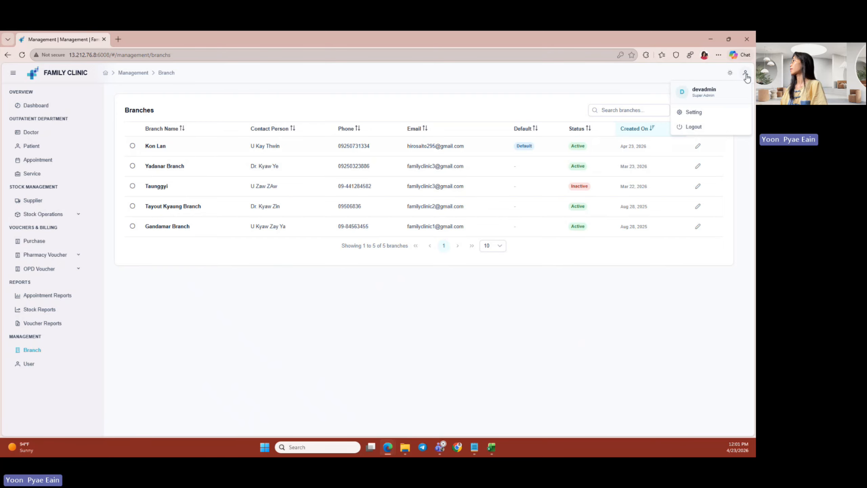
left_click(690, 112)
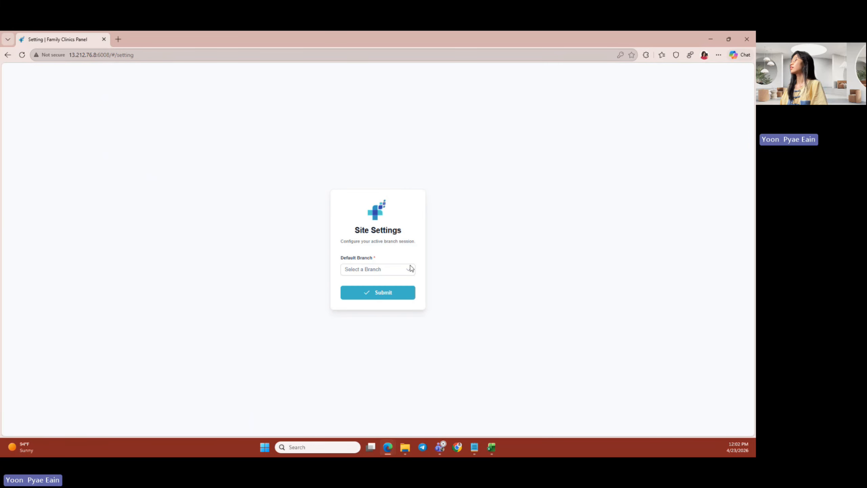
left_click(398, 275)
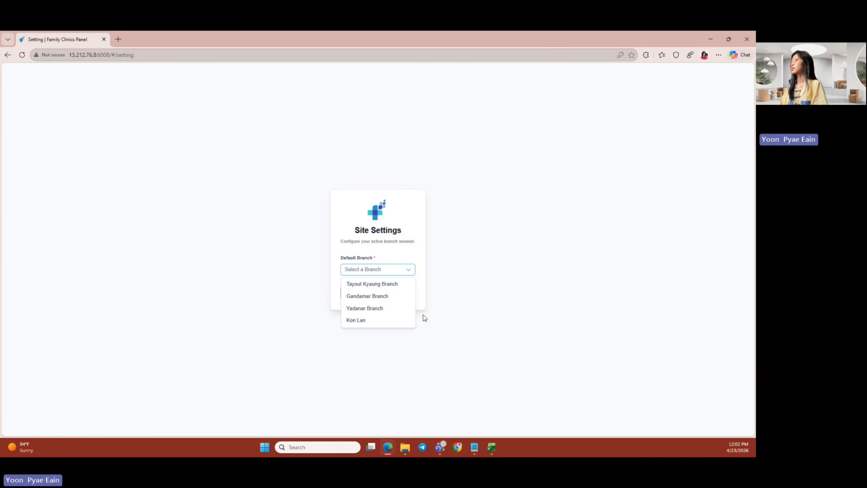
left_click(376, 320)
left_click(381, 296)
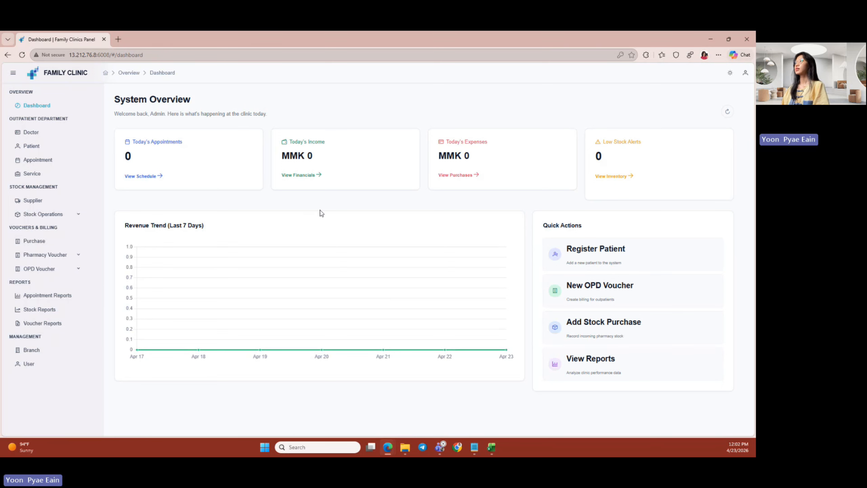
- Move through the sidebar pages back to the branch management list
left_click(27, 137)
left_click(31, 108)
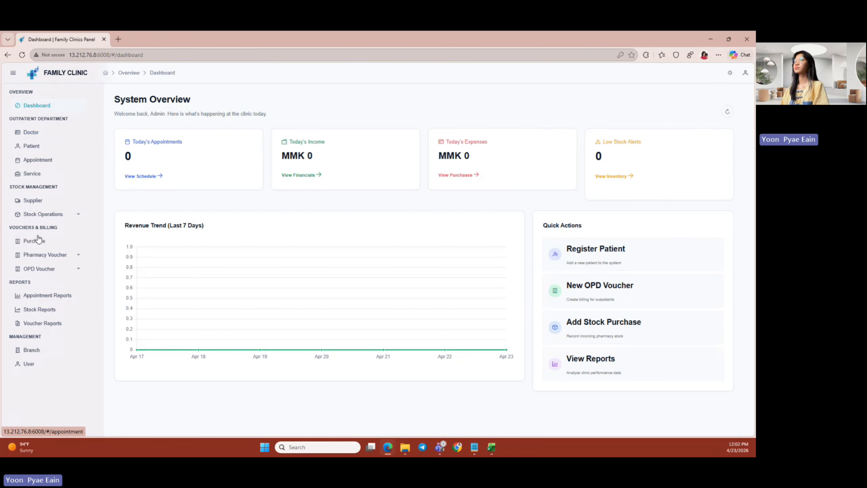
left_click(38, 368)
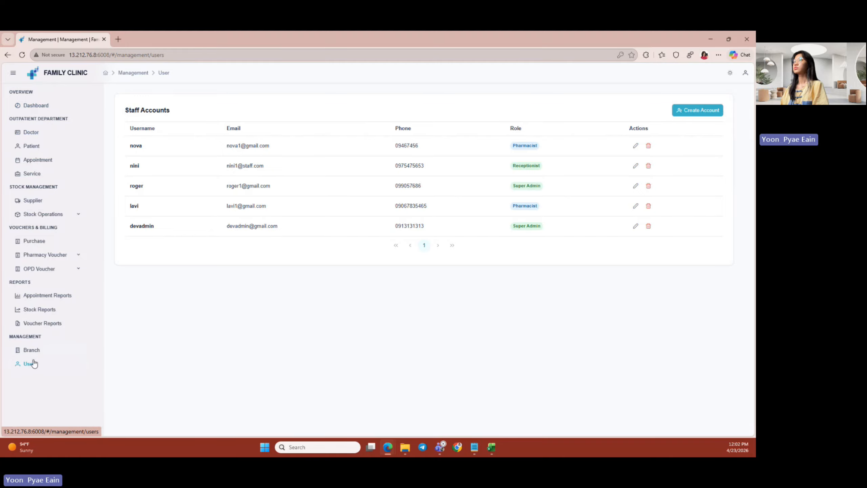
left_click(34, 351)
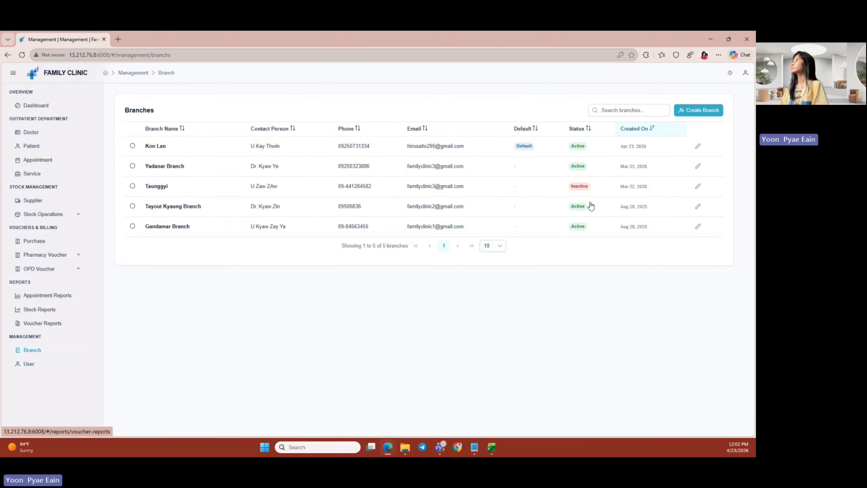
- Switch off Active Status for the Kon Lan branch and save it
left_click(699, 149)
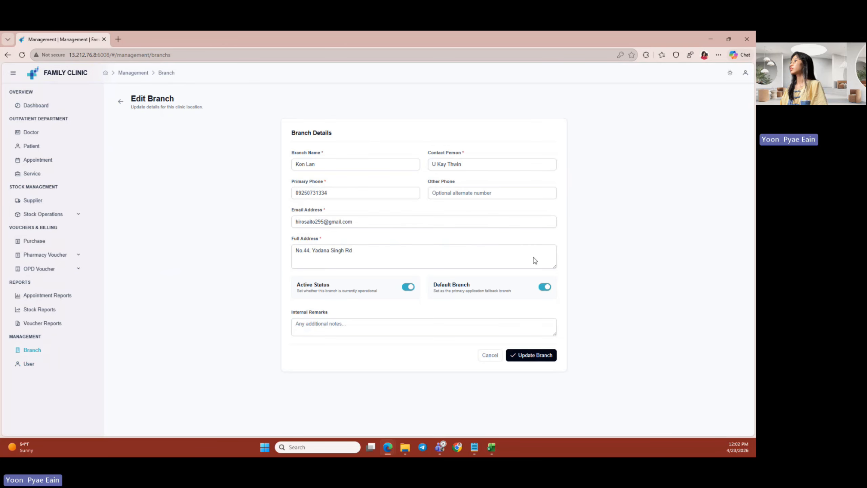
left_click(406, 288)
left_click(543, 359)
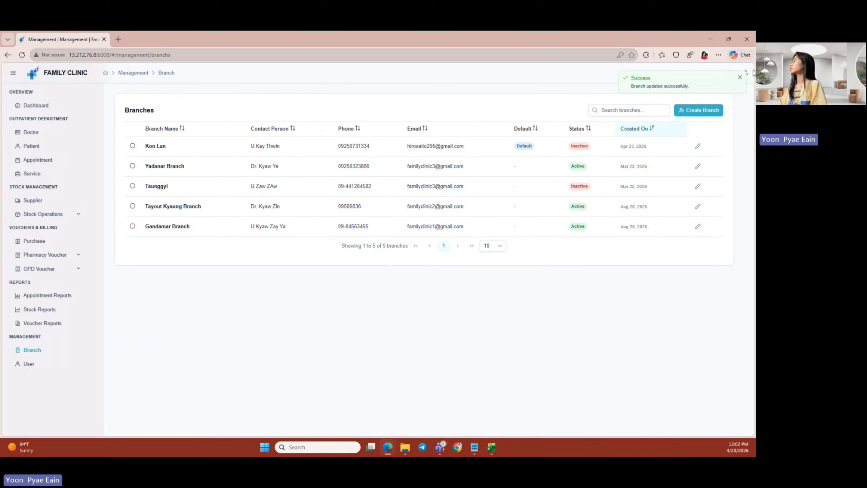
left_click(740, 77)
- Make Tayout Kyaung Branch the default branch in the site settings
left_click(745, 73)
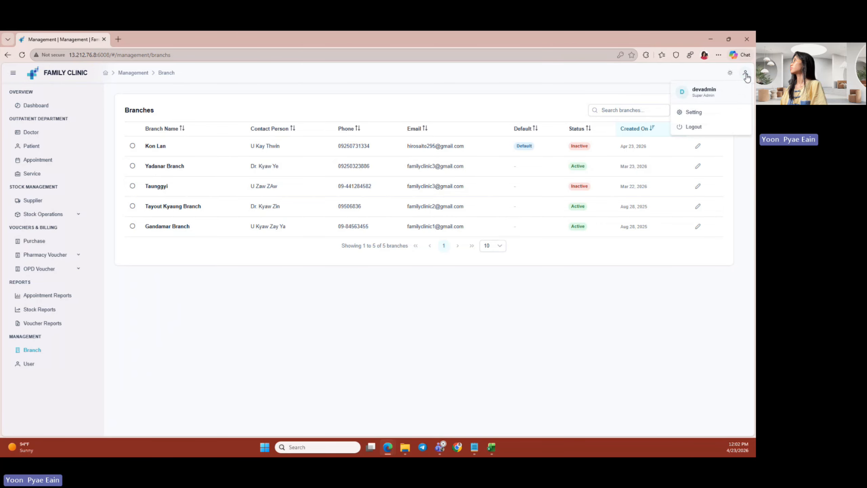
left_click(705, 112)
left_click(398, 269)
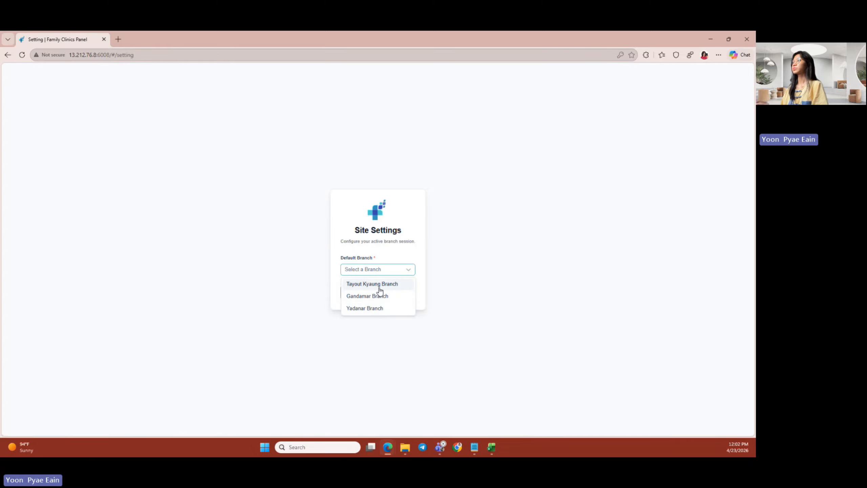
left_click(379, 289)
left_click(379, 295)
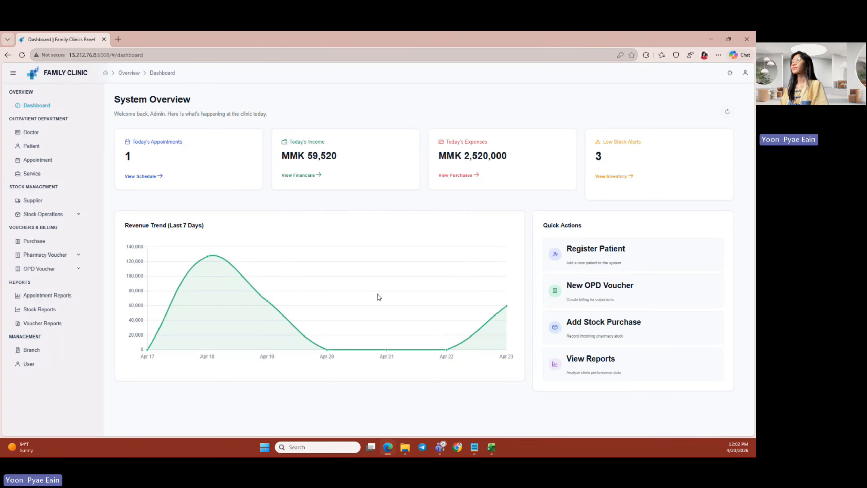
- Switch off Default Branch on Kon Lan and update the branch
left_click(46, 351)
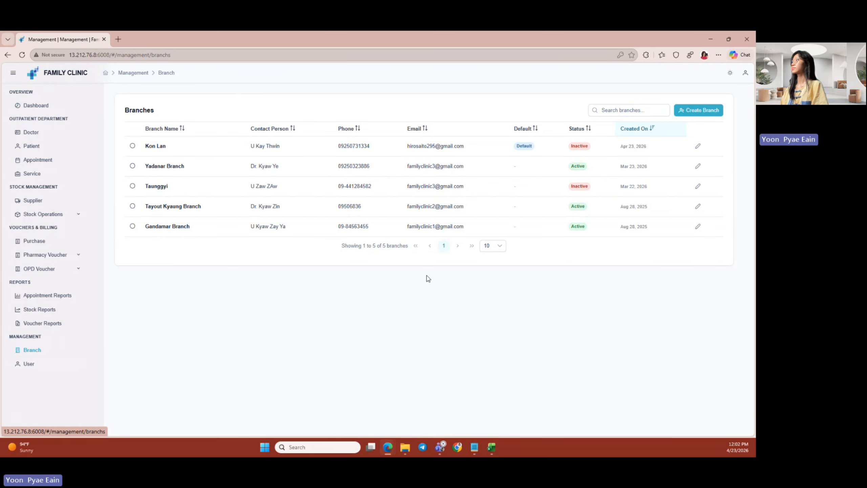
left_click(697, 146)
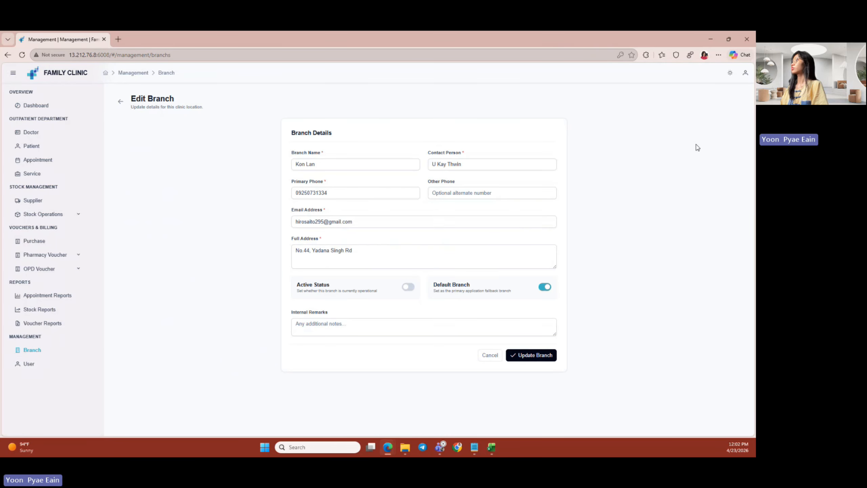
left_click(545, 286)
left_click(540, 356)
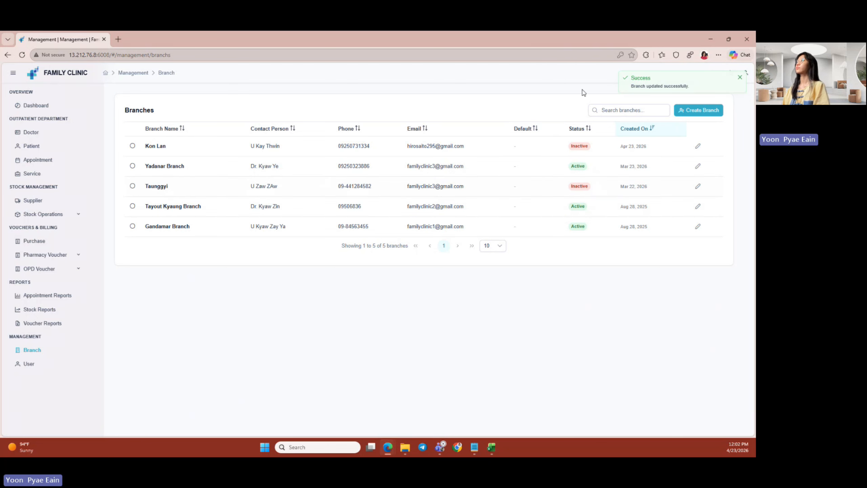
left_click(30, 364)
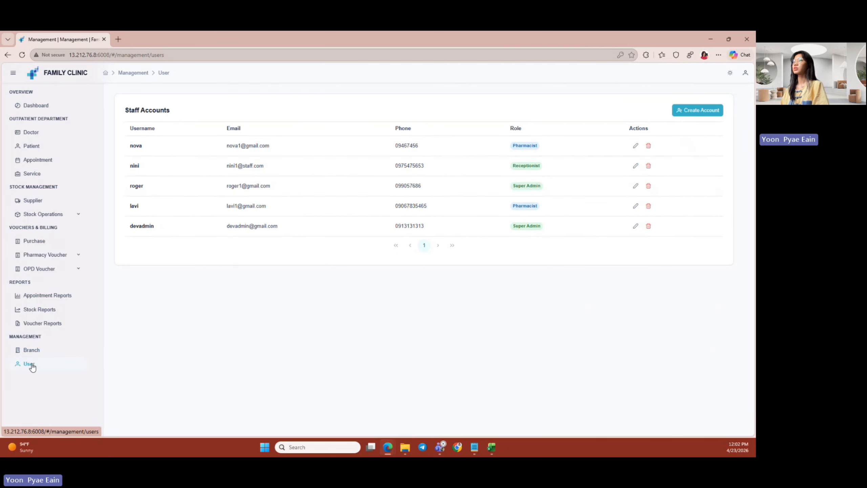
- Start a new staff account with the username JoeDoe and the Pharmacist system role
left_click(700, 113)
left_click(351, 144)
left_click(359, 146)
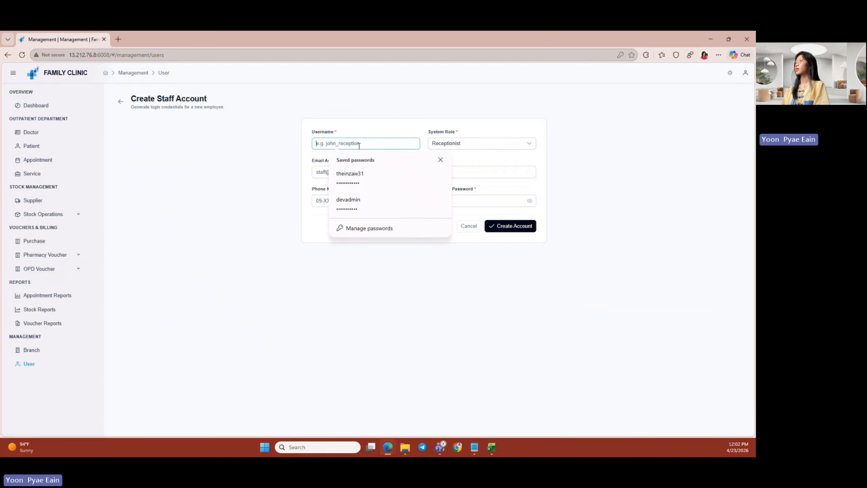
left_click(293, 147)
left_click(363, 144)
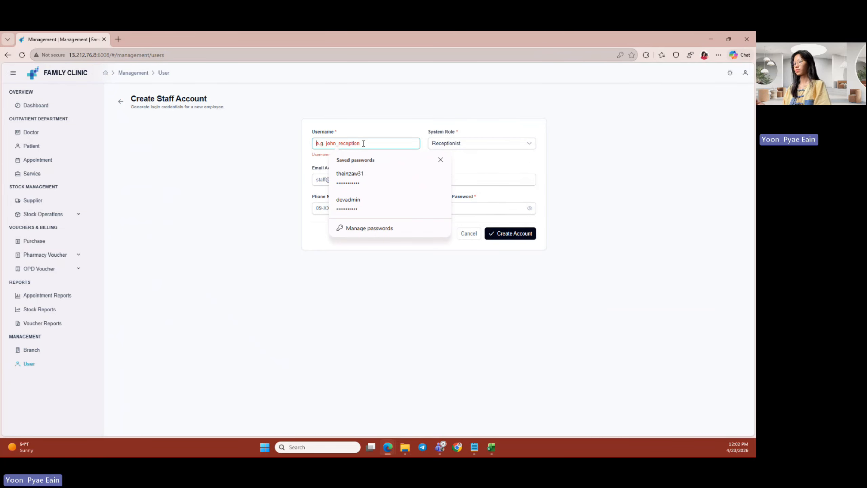
type("Joe")
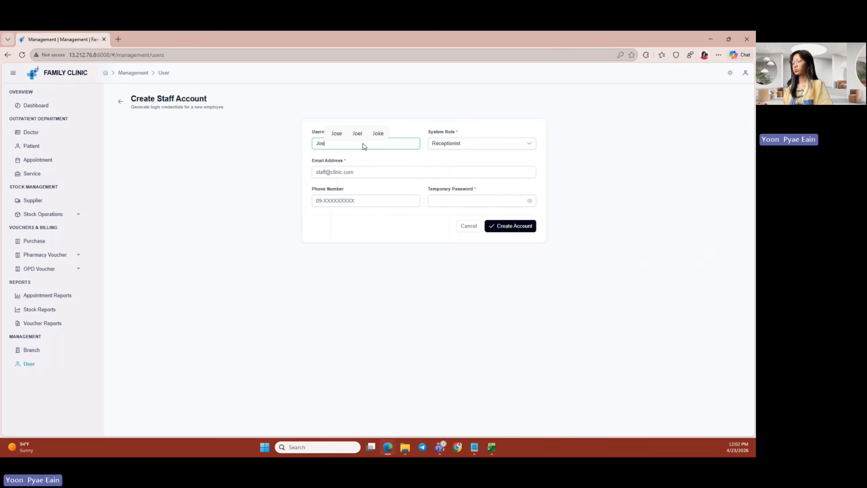
type("Doe")
double_click(363, 147)
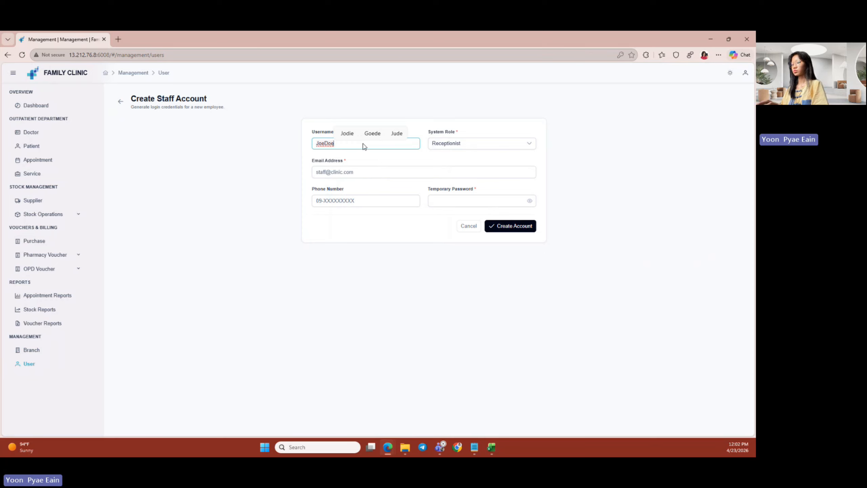
left_click(453, 150)
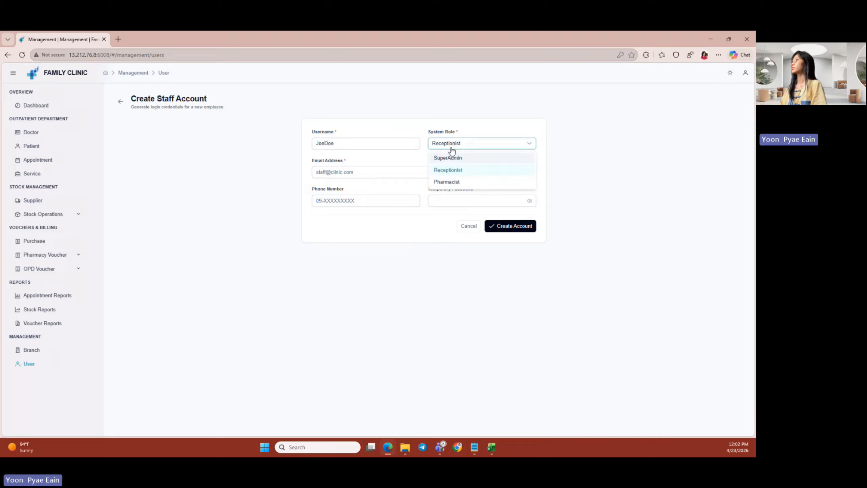
left_click(450, 181)
- Enter the staff member's email address and fill in the phone number from saved info
left_click(354, 176)
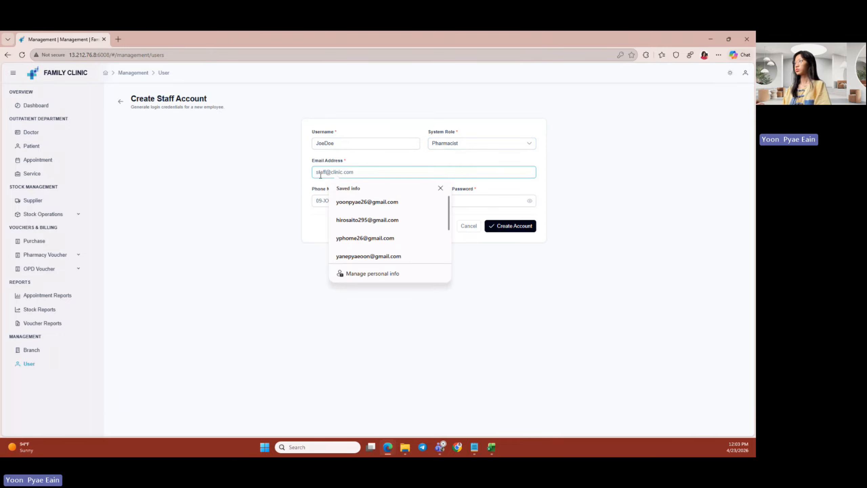
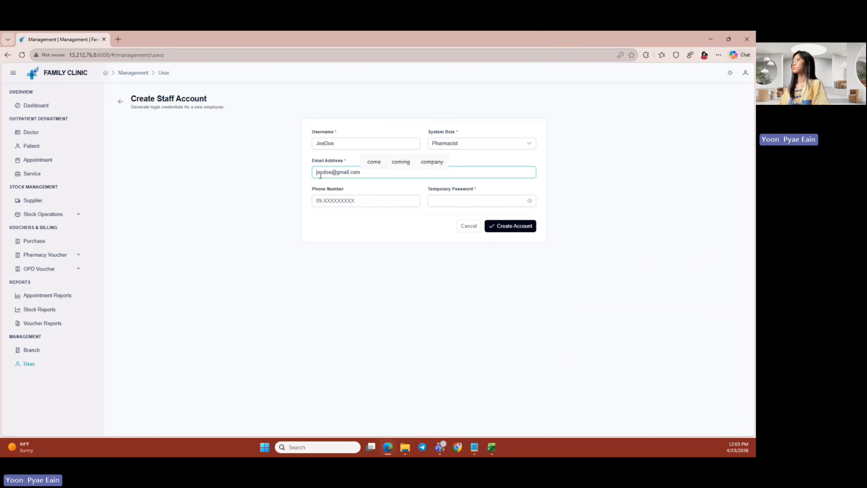
left_click(340, 207)
left_click(342, 230)
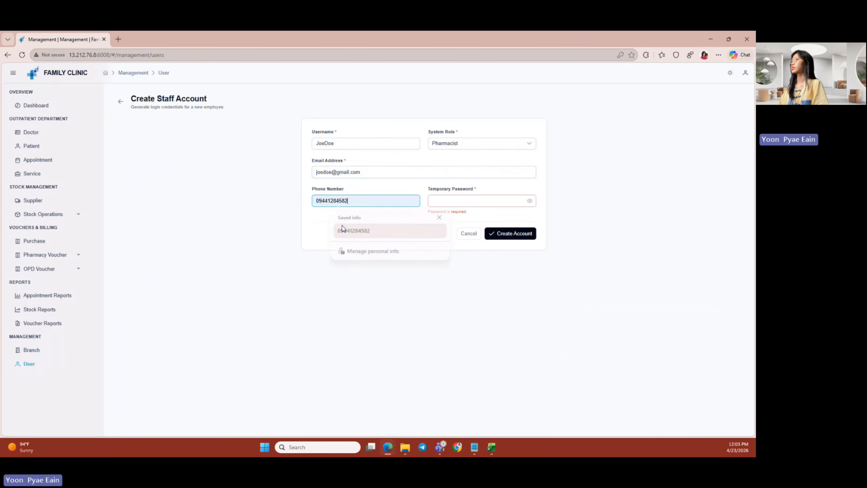
- Set a temporary password beginning with 'FC' and create the Pharmacist account
left_click(480, 200)
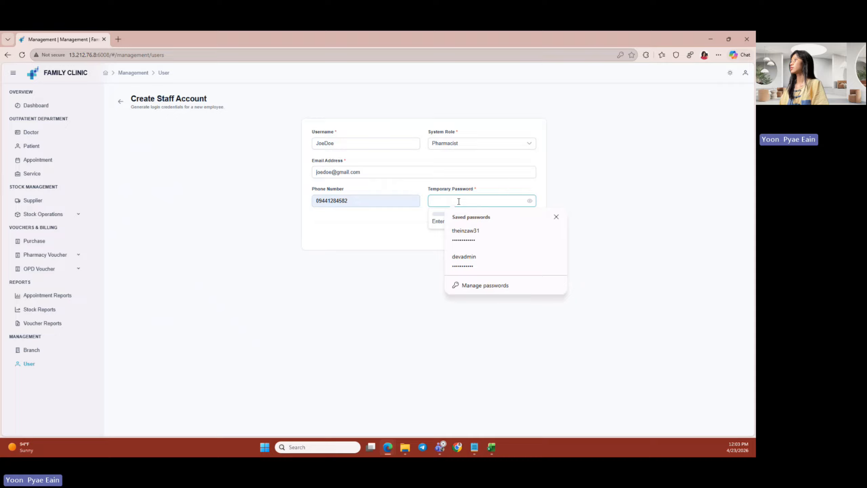
left_click(464, 259)
left_click(529, 201)
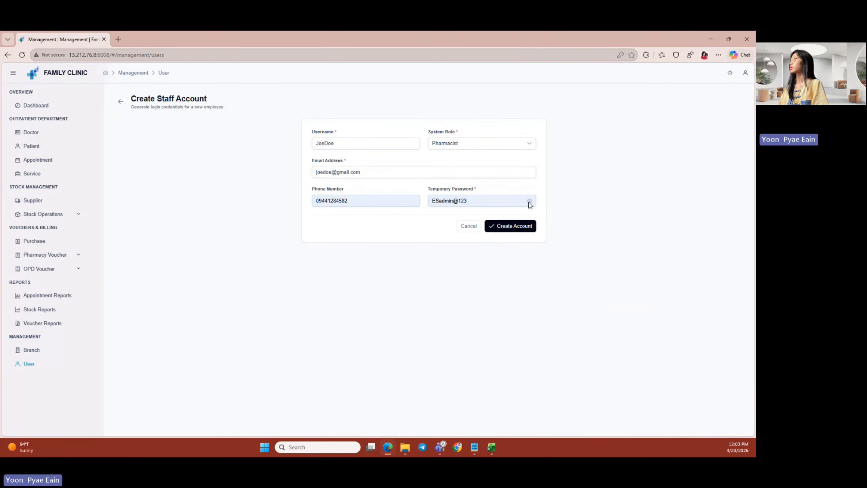
left_click(437, 201)
key("BackSpace")
key("BackSpace")
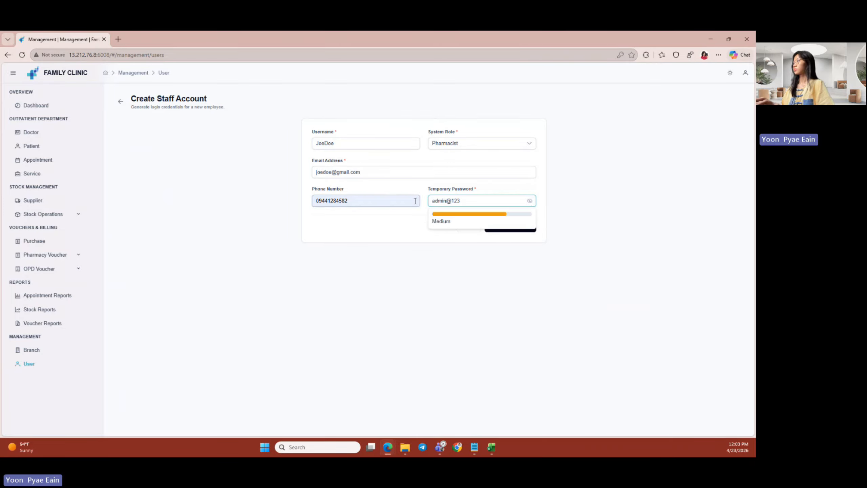
type("FC")
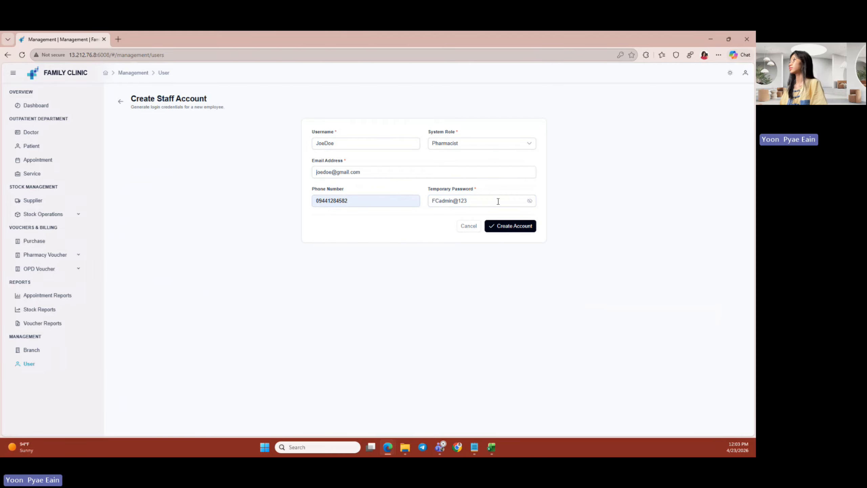
left_click(509, 226)
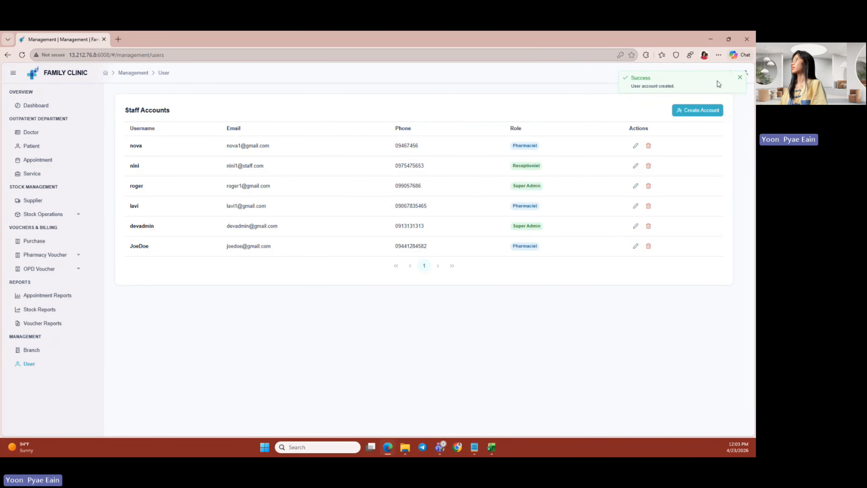
- Log out of the admin account and confirm
left_click(745, 72)
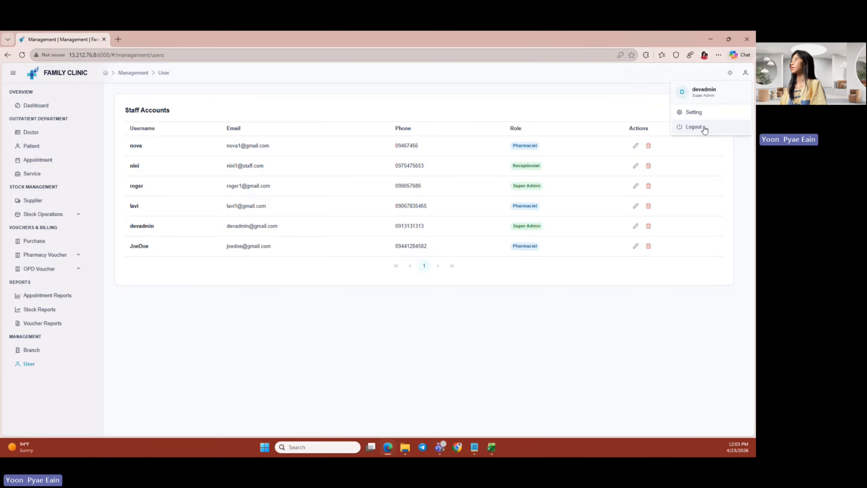
left_click(702, 129)
left_click(394, 284)
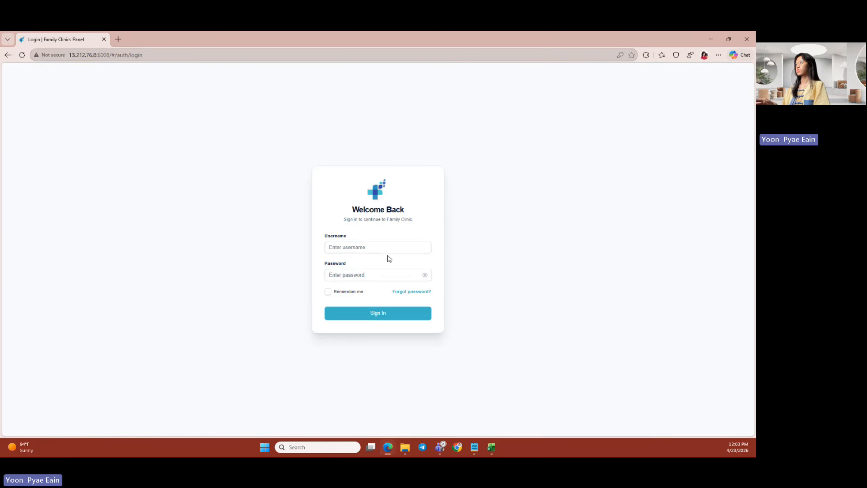
- Sign in with username joedoe and the saved password
left_click(380, 250)
type("joedoe")
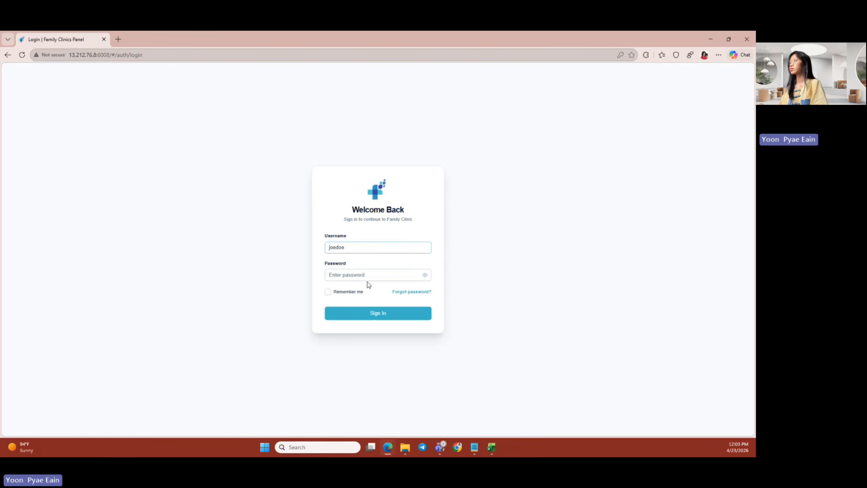
left_click(409, 276)
left_click(372, 336)
left_click(373, 314)
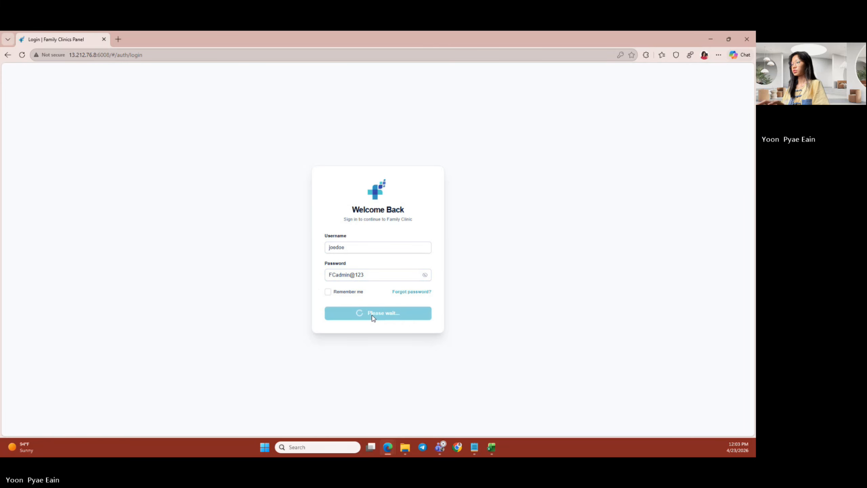